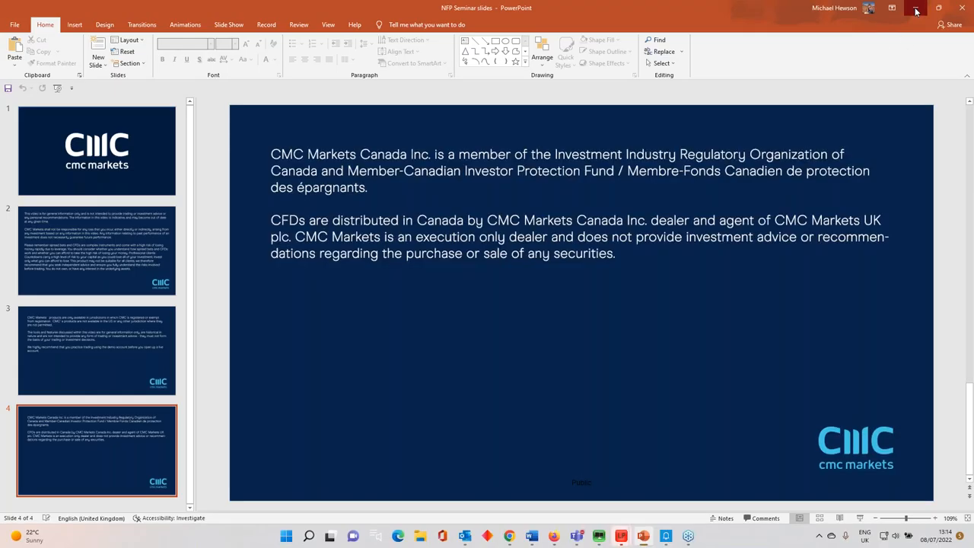
Hide the PowerPoint slides to reveal the CMC Markets trading platform layout.
left_click(916, 9)
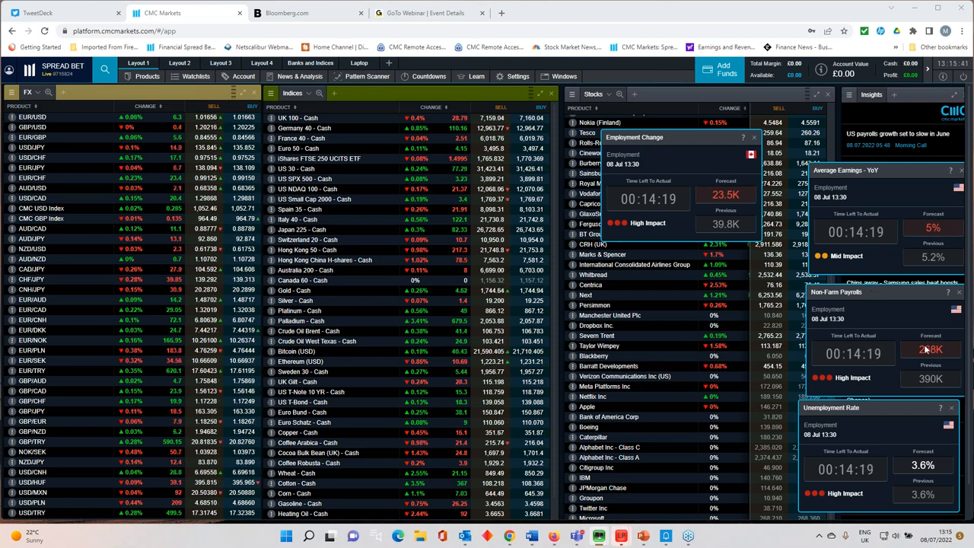
left_click(298, 77)
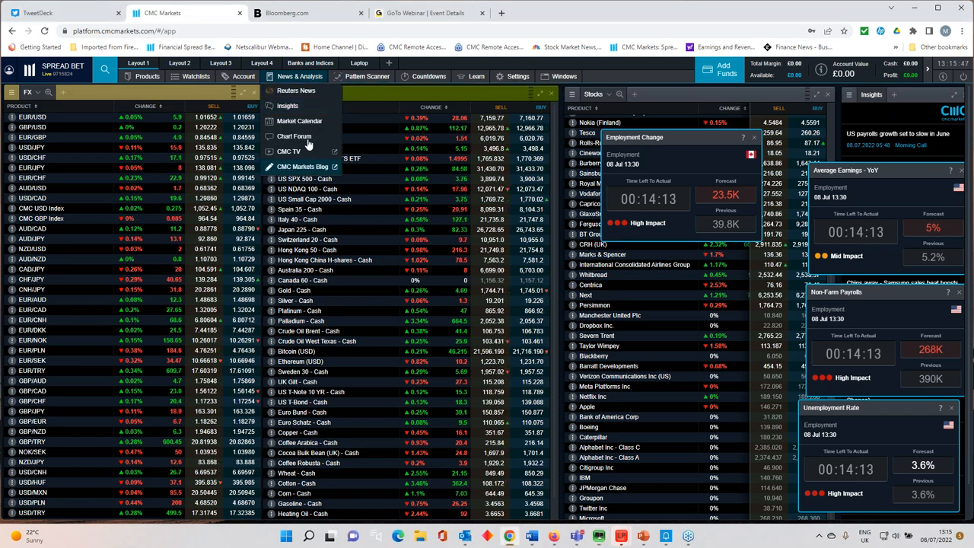
left_click(304, 122)
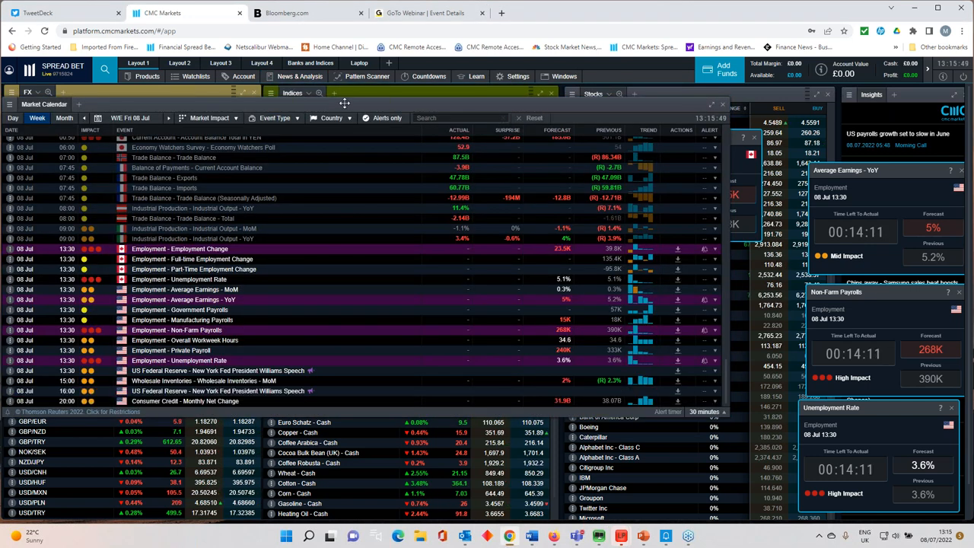
left_click_drag(373, 114, 402, 127)
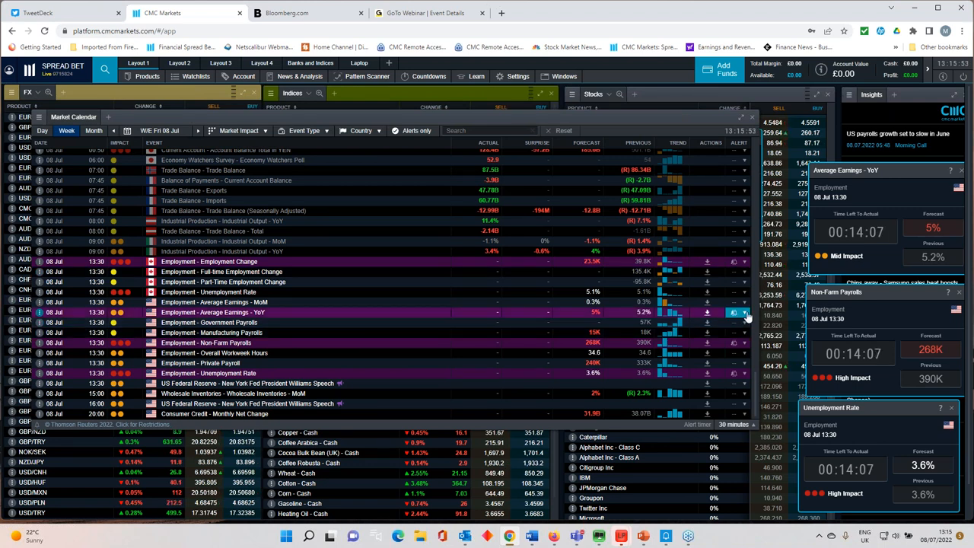
left_click(752, 426)
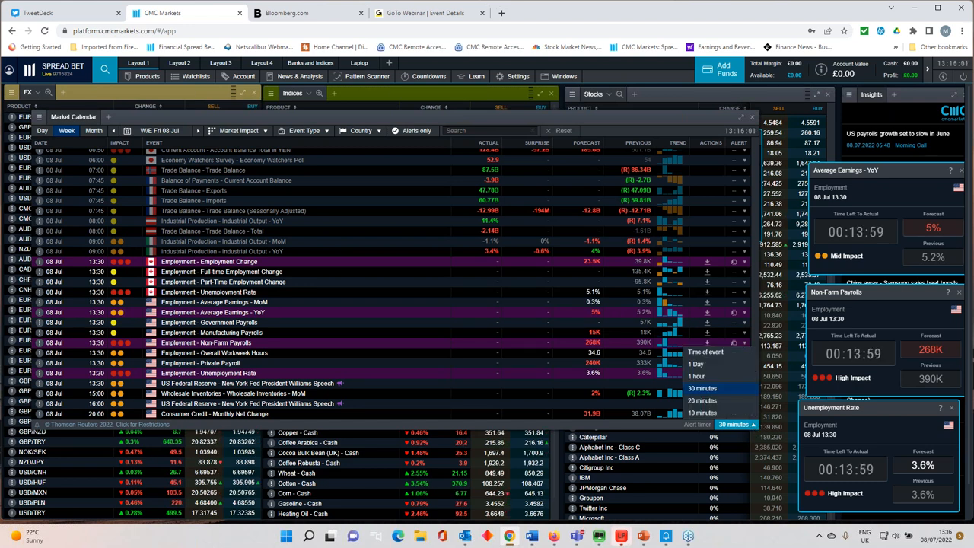
left_click(616, 420)
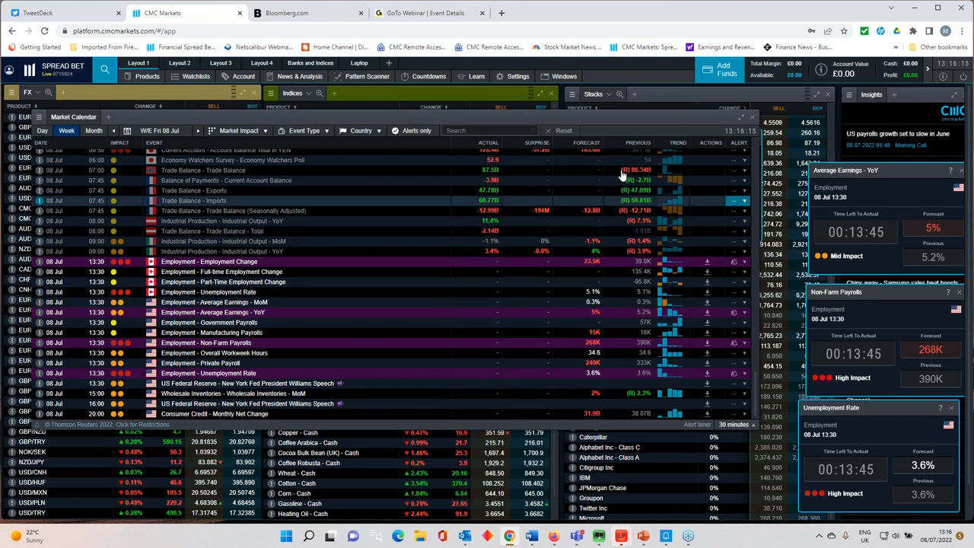
left_click(752, 120)
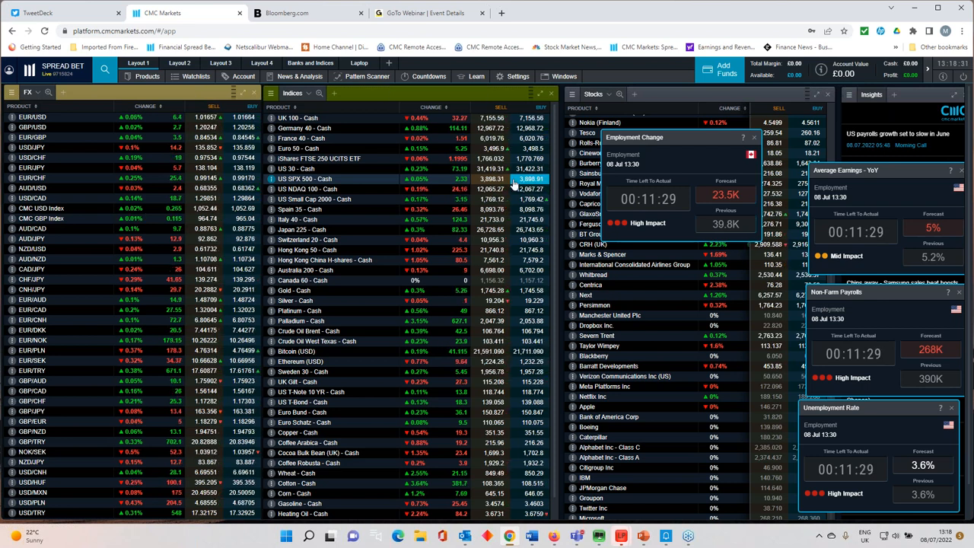
Bring up a EUR/USD price chart window from the FX watchlist.
left_click(36, 124)
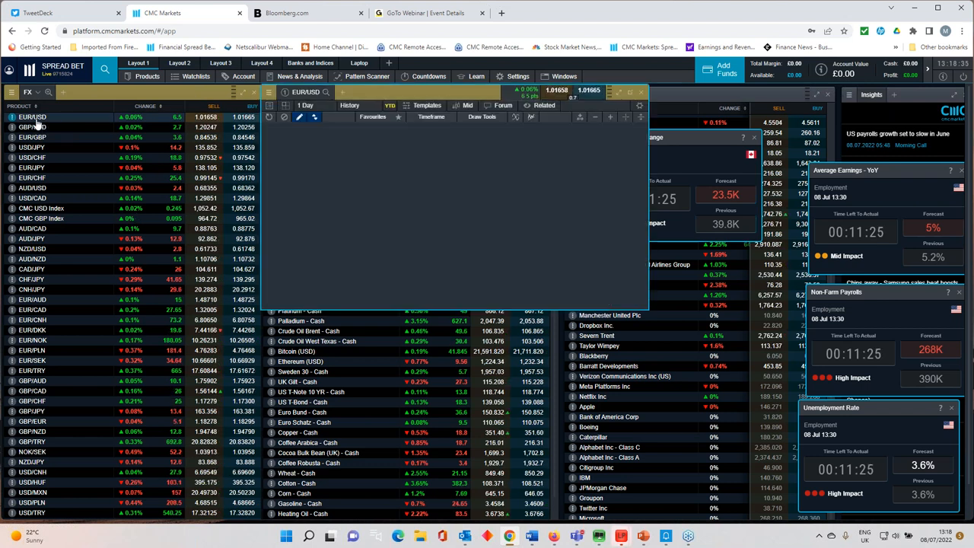
Move the EUR/USD chart window down-left and maximise it to fill the layout.
left_click_drag(620, 100, 487, 291)
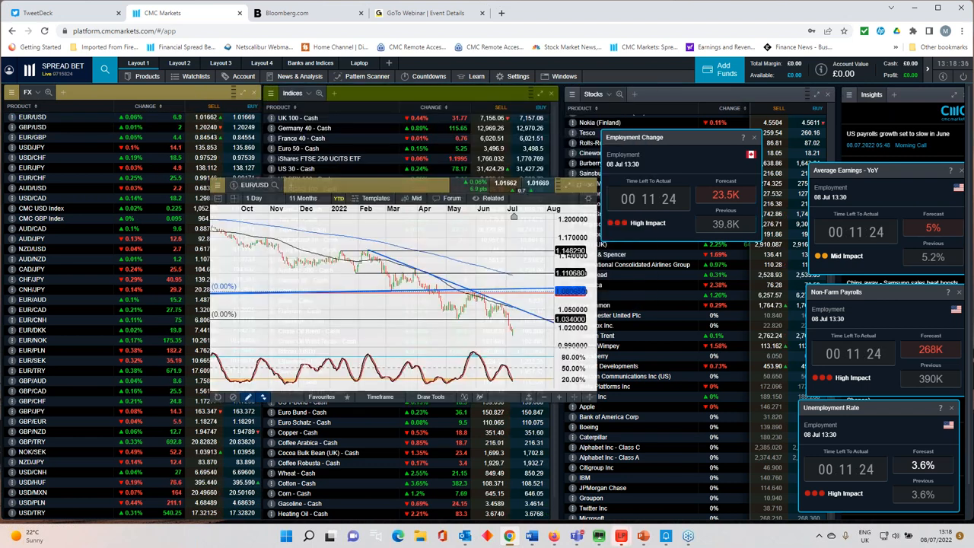
left_click(487, 286)
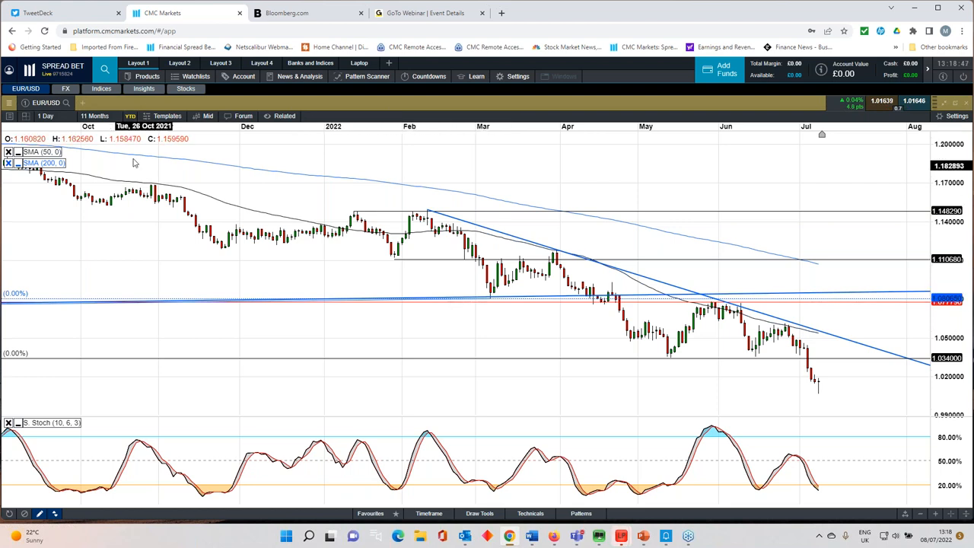
Switch the EUR/USD chart to 1 Week candles and reopen the interval list.
left_click(67, 120)
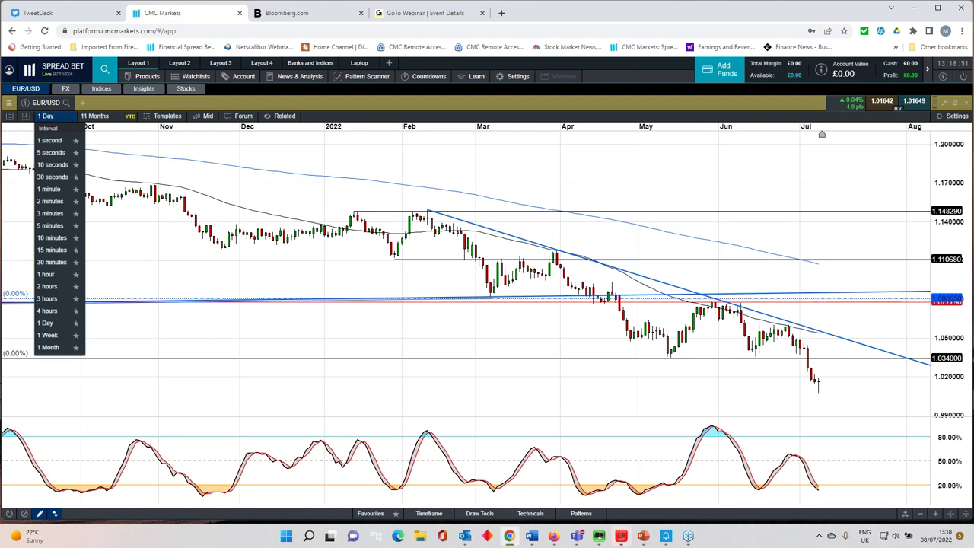
left_click(50, 337)
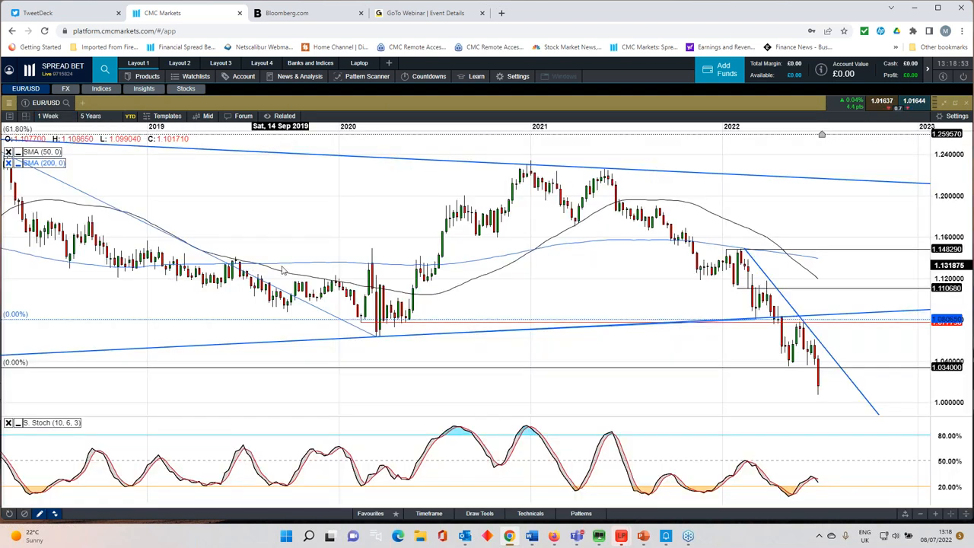
scroll(281, 270, "down", 2)
scroll(282, 270, "down", 2)
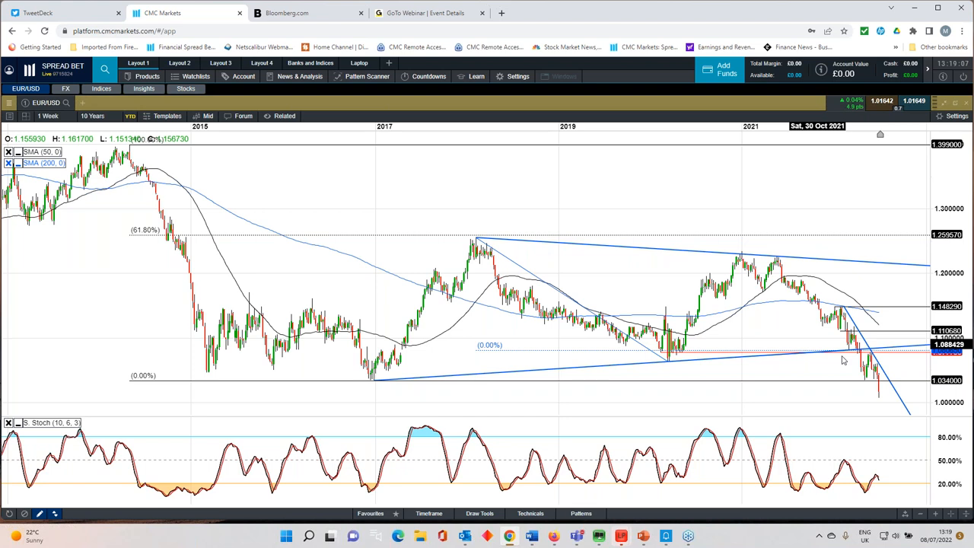
scroll(875, 395, "down", 1)
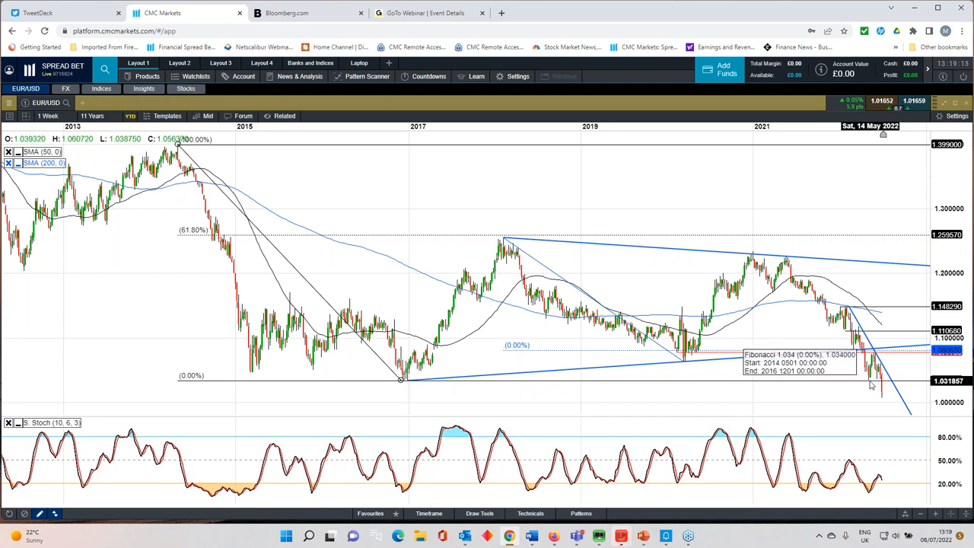
scroll(678, 351, "up", 1)
scroll(677, 352, "up", 1)
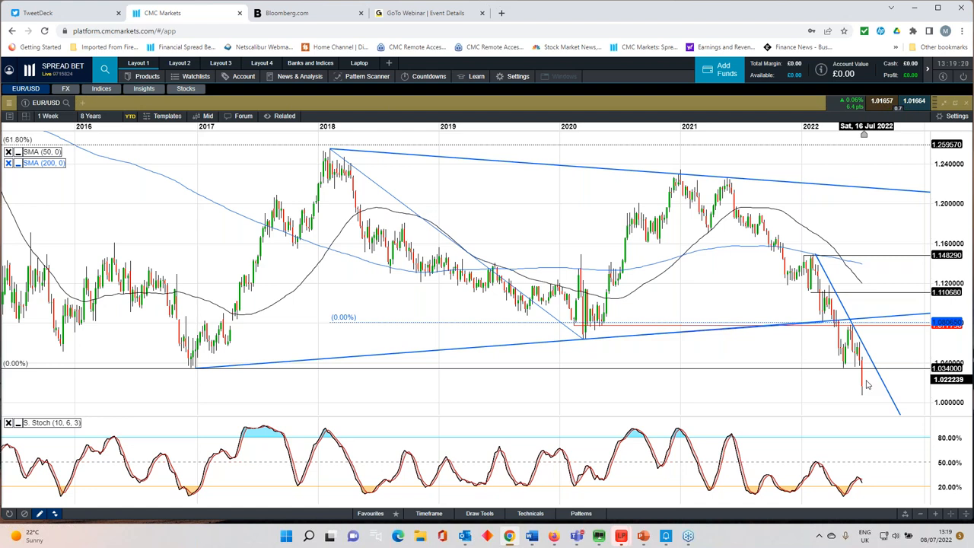
scroll(866, 384, "up", 1)
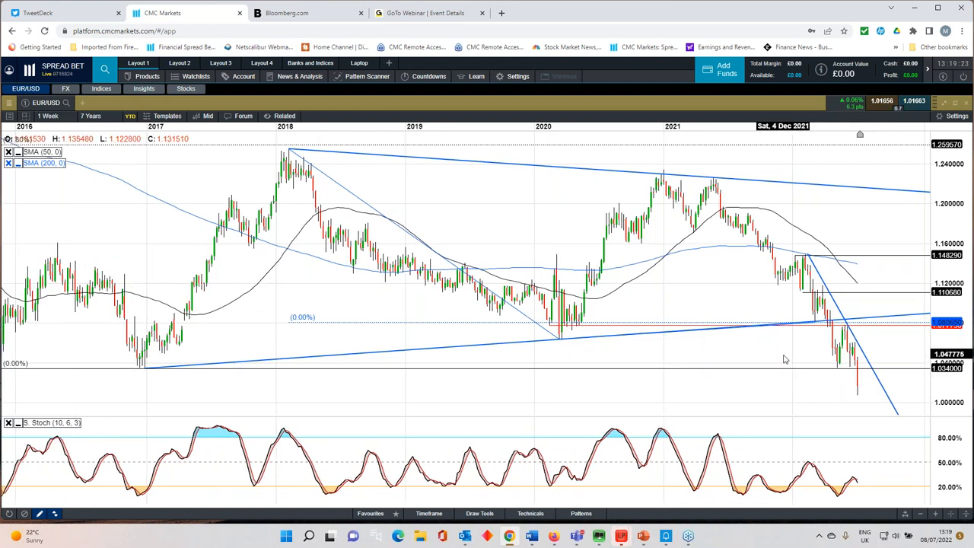
scroll(784, 357, "down", 2)
scroll(760, 333, "down", 1)
scroll(760, 333, "down", 1)
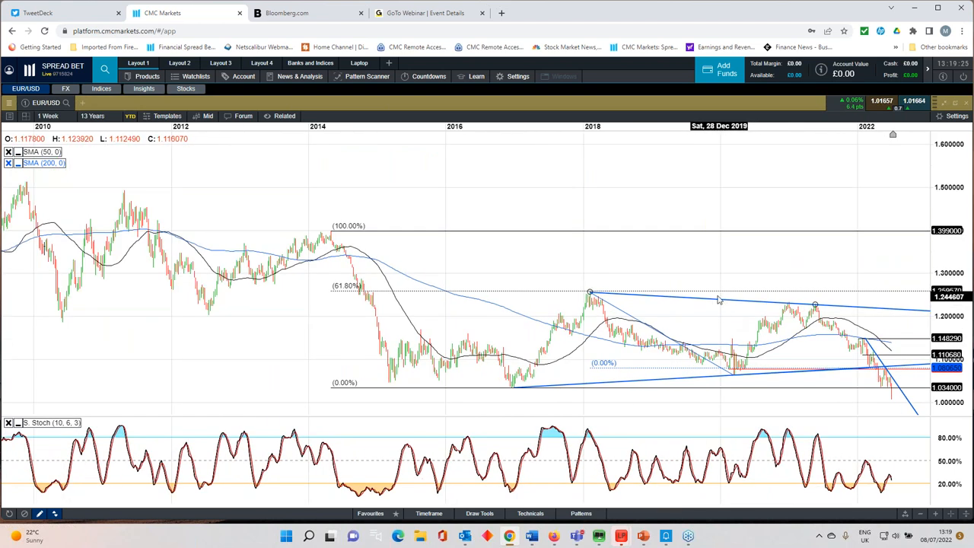
scroll(746, 319, "down", 1)
scroll(719, 300, "down", 2)
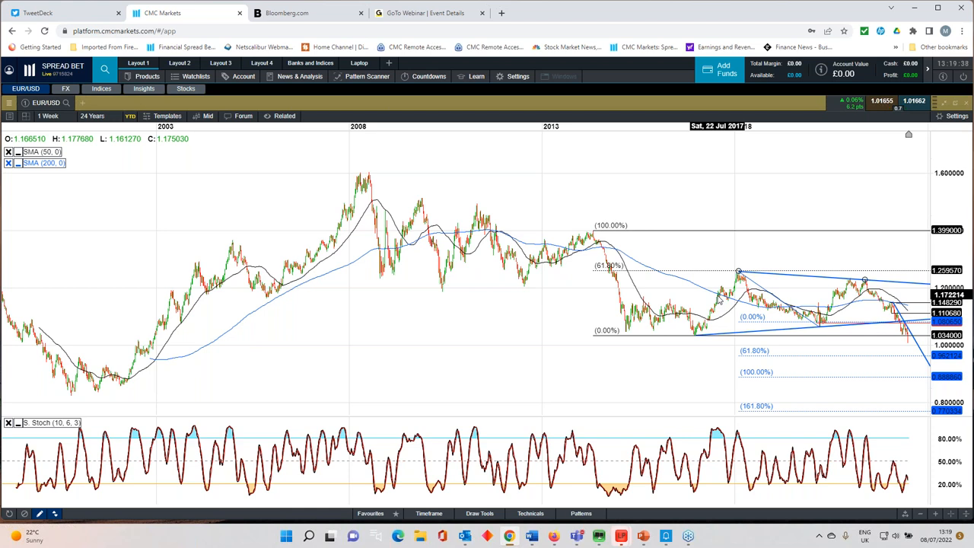
scroll(719, 298, "up", 2)
scroll(719, 298, "up", 1)
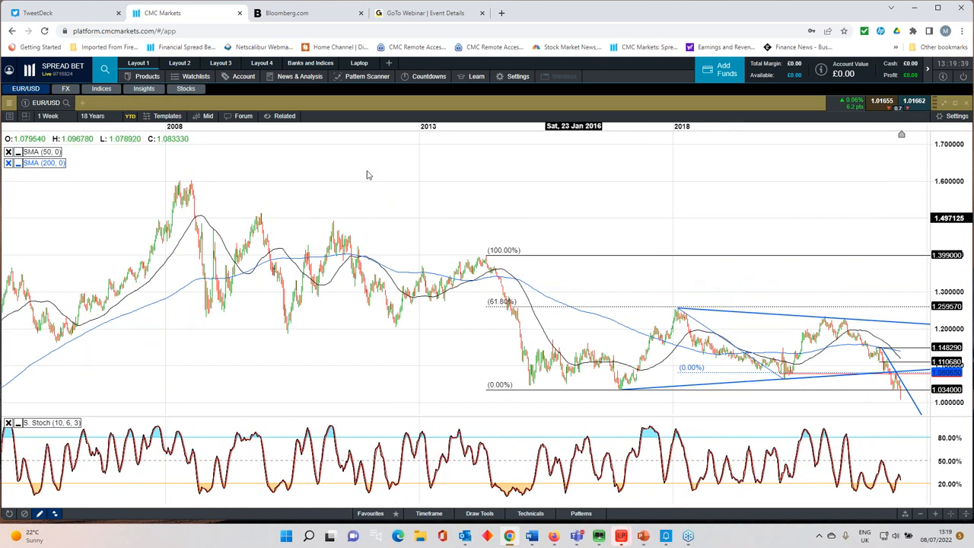
left_click(70, 117)
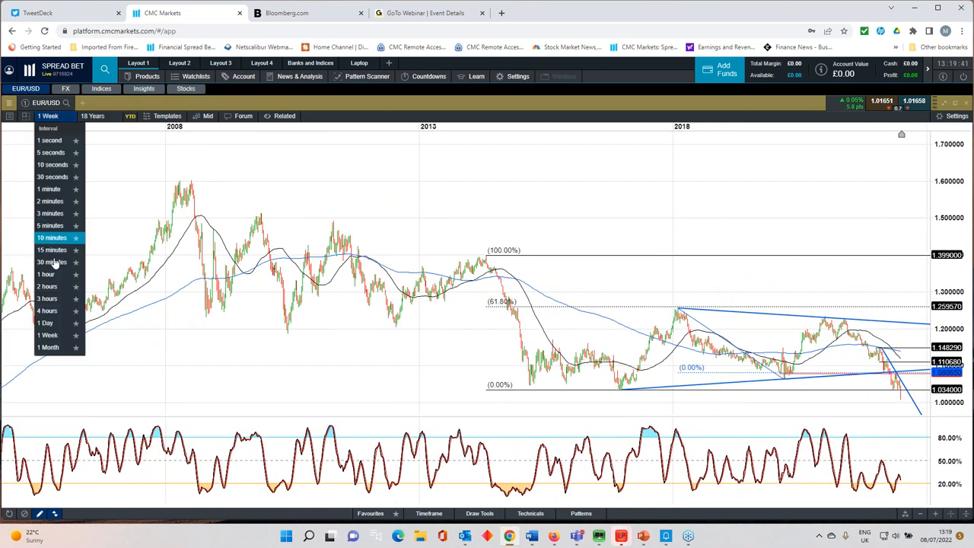
Return the EUR/USD chart to daily candles and restore it into the main layout.
left_click(56, 324)
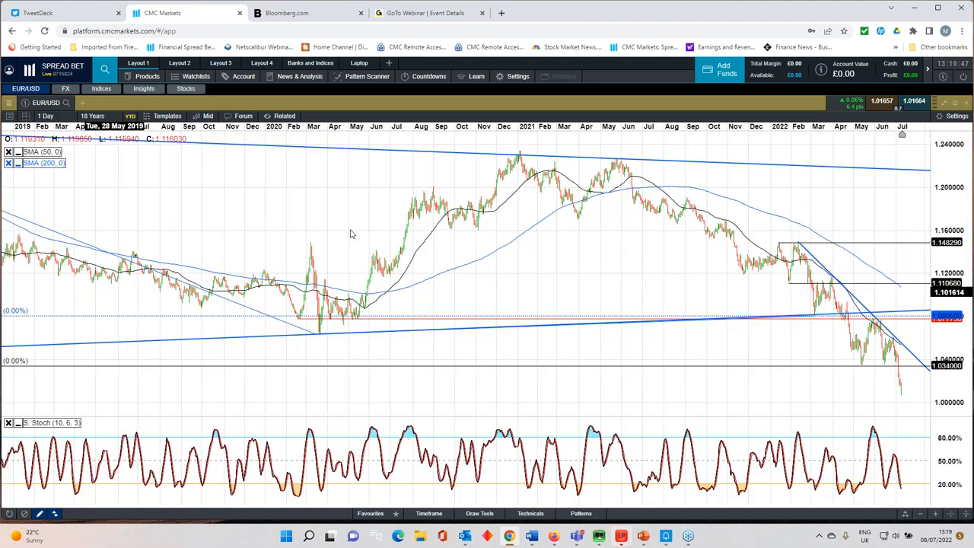
scroll(385, 237, "up", 1)
scroll(384, 238, "up", 2)
scroll(384, 238, "up", 2)
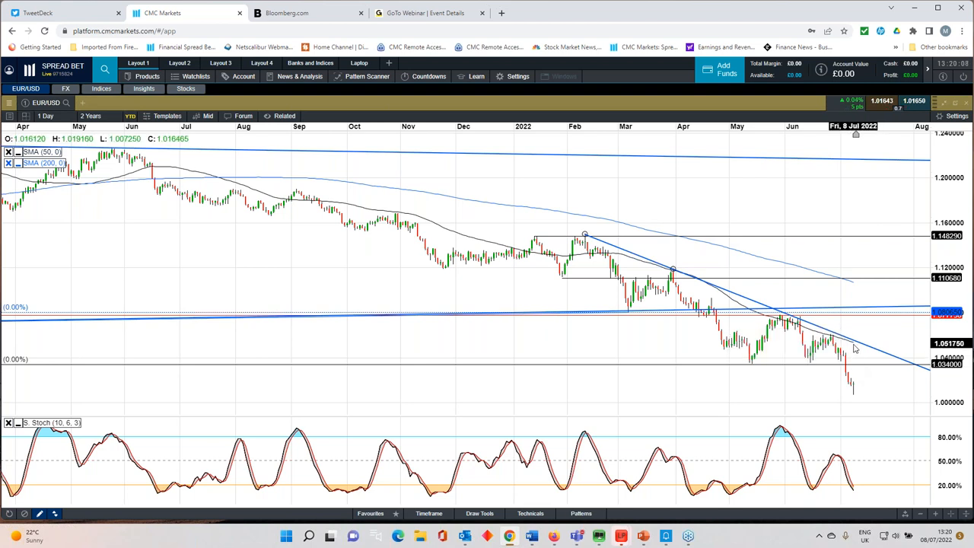
scroll(855, 348, "up", 1)
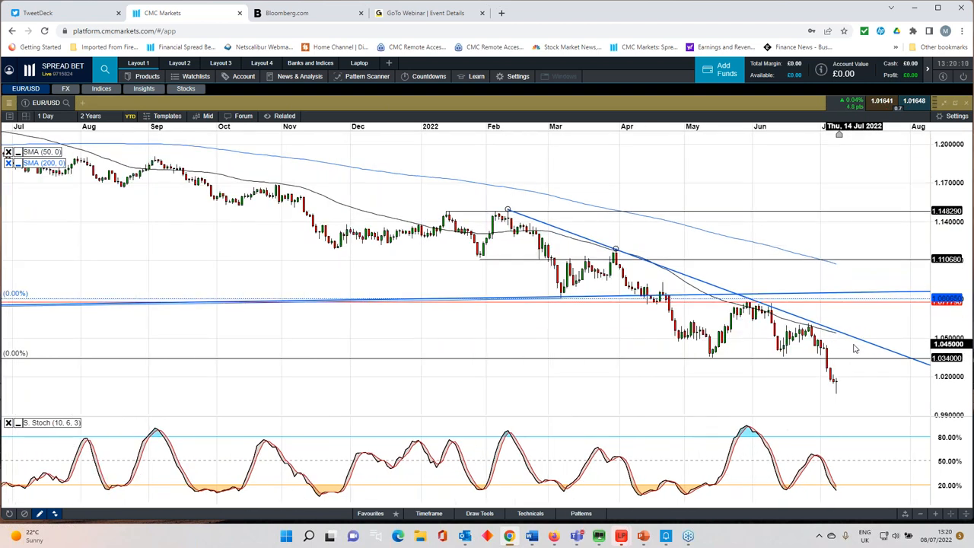
scroll(855, 352, "down", 1)
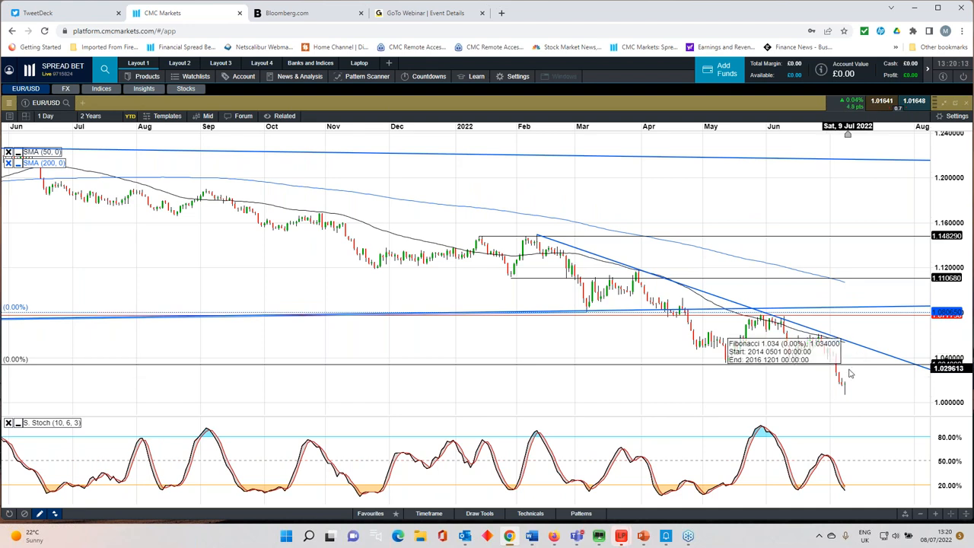
scroll(801, 373, "up", 2)
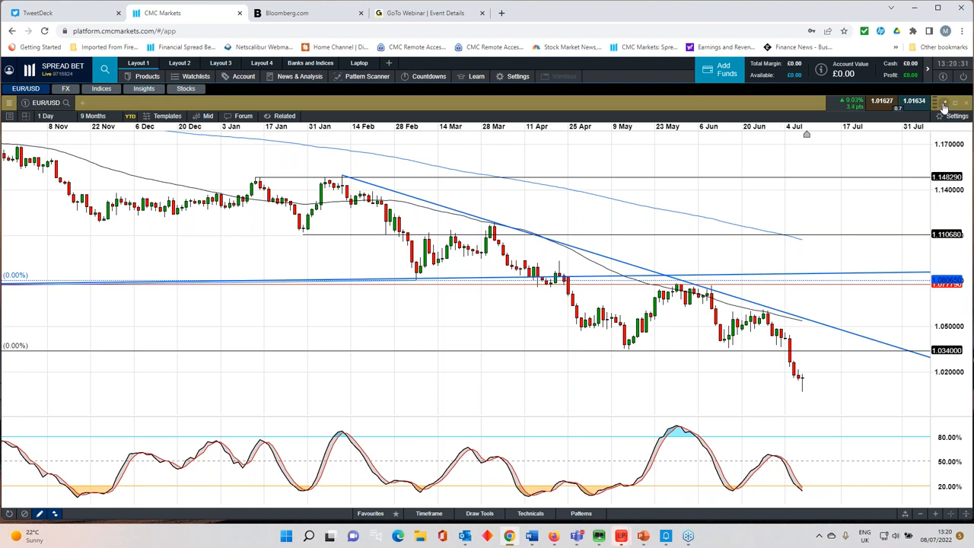
left_click(943, 102)
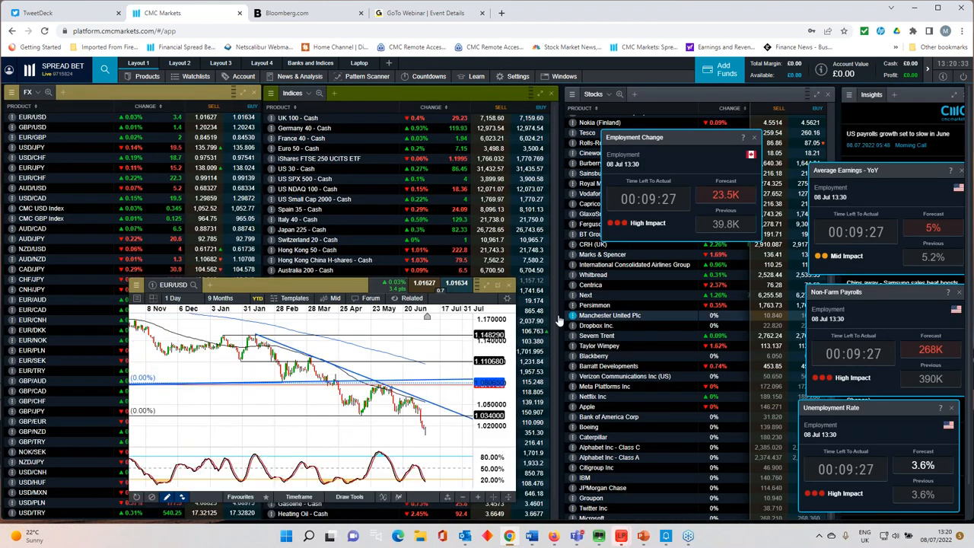
Close the EUR/USD chart and show a maximised US NDAQ 100 chart instead.
left_click_drag(292, 281, 271, 207)
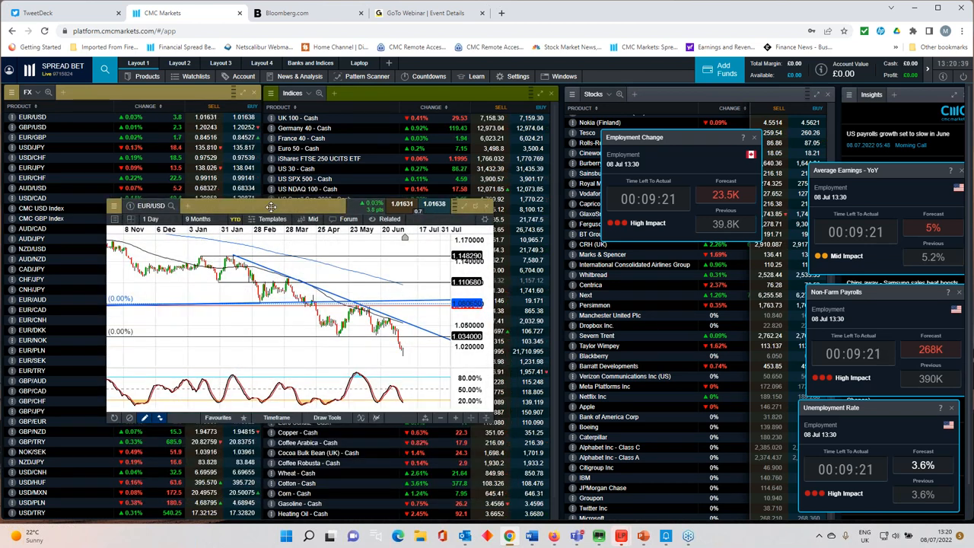
left_click(486, 218)
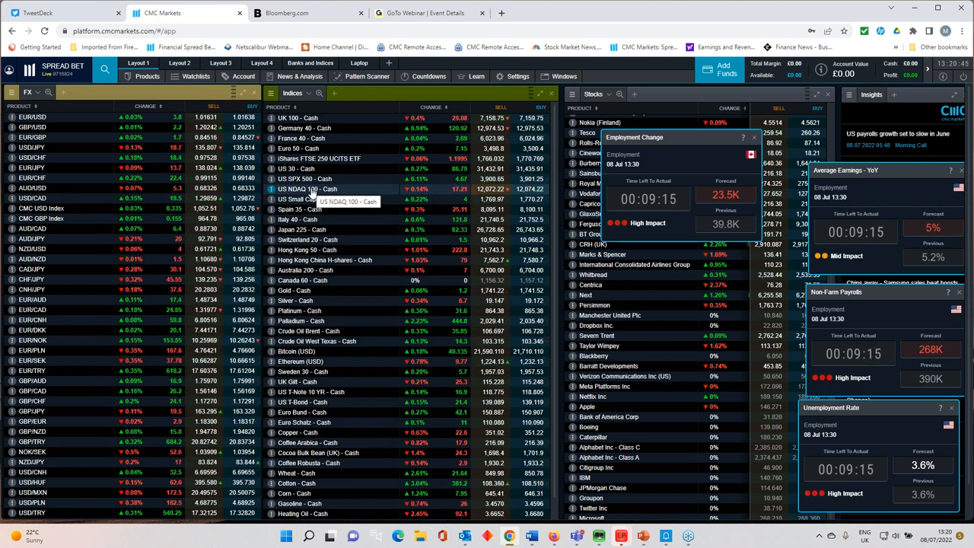
left_click(311, 190)
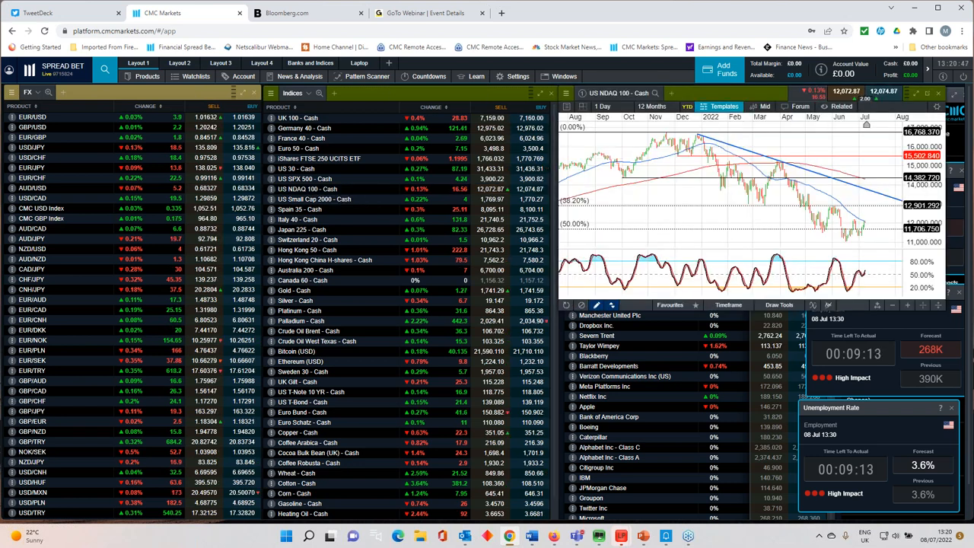
left_click_drag(716, 93, 233, 194)
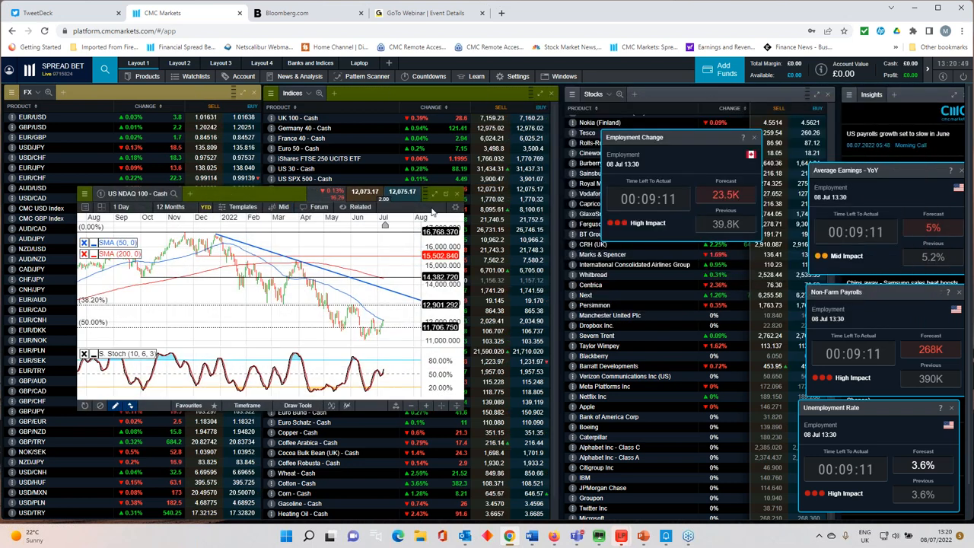
left_click(445, 193)
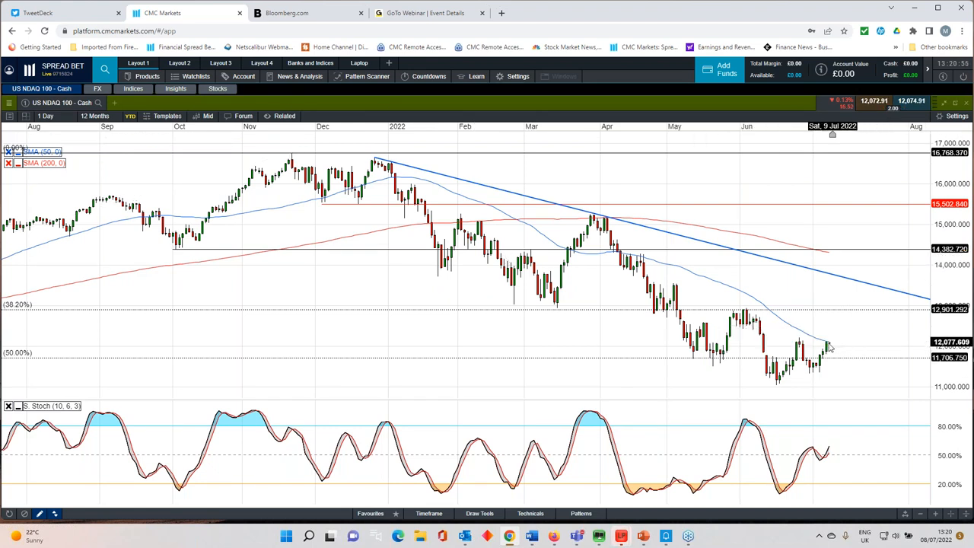
scroll(829, 348, "up", 5)
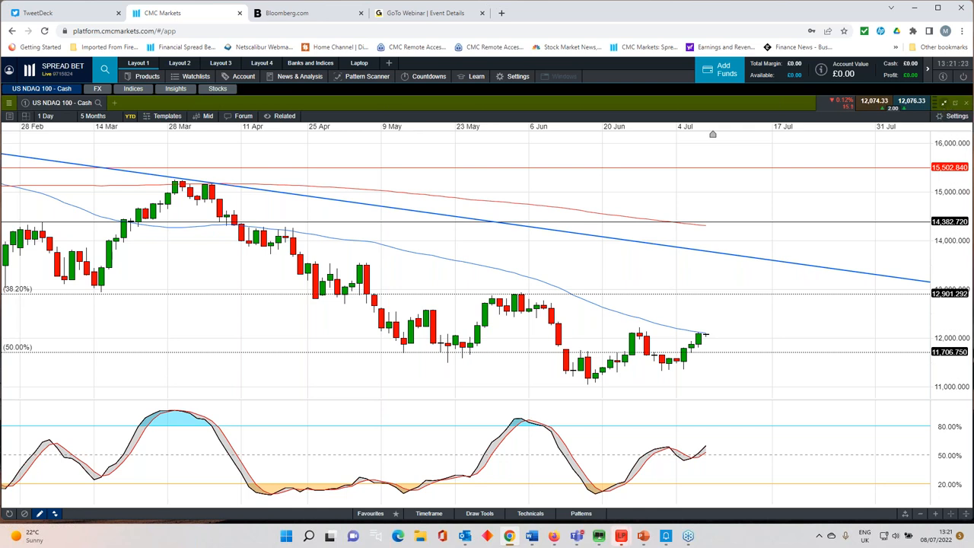
Shrink the US NDAQ 100 chart back into a floating window over the layout.
left_click(955, 102)
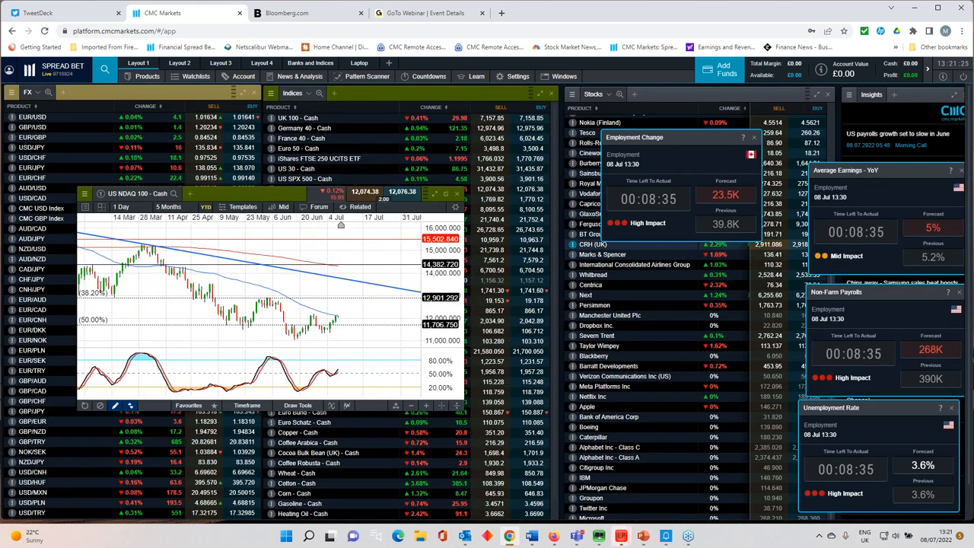
Nudge the US NDAQ 100 chart window, then maximise it to fill the workspace again.
left_click_drag(246, 193, 241, 189)
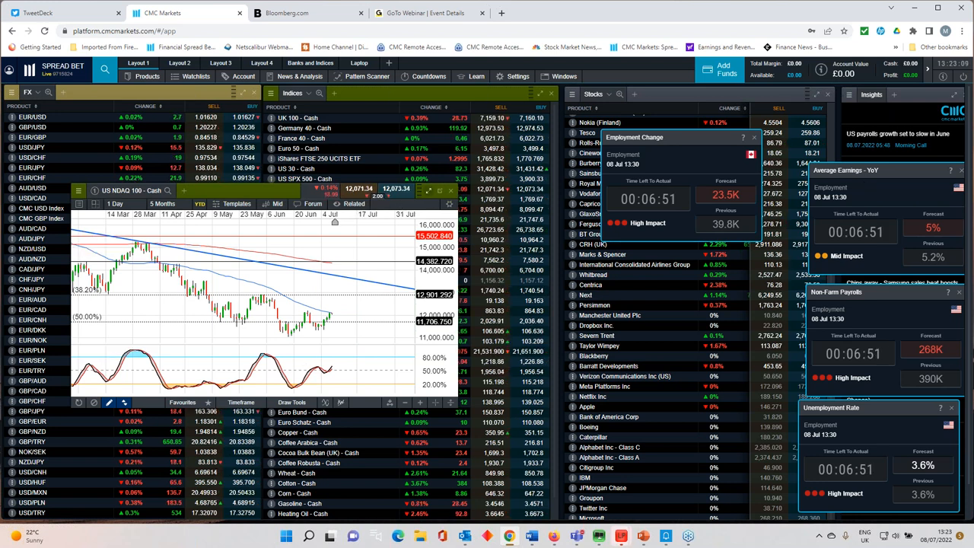
left_click(428, 190)
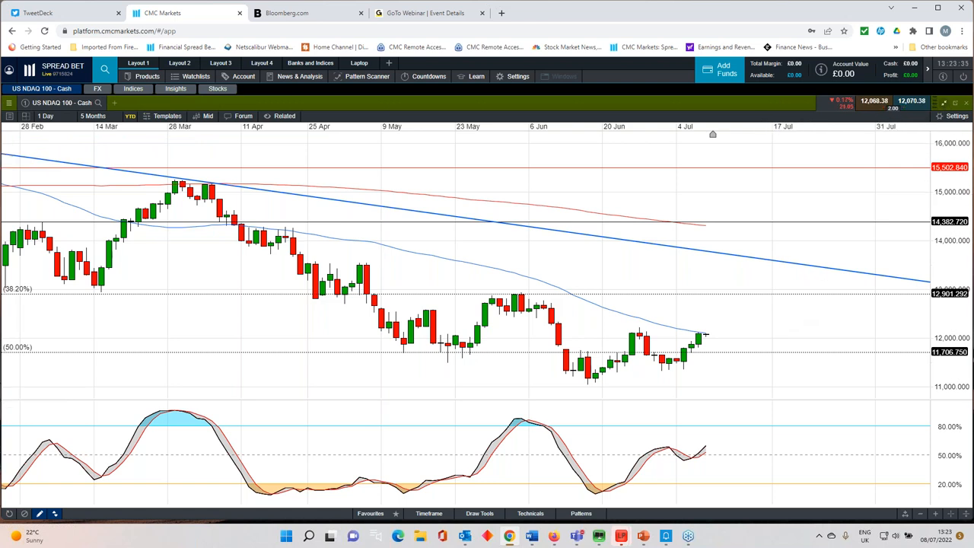
Restore the US NDAQ 100 chart to a smaller floating window.
left_click(945, 103)
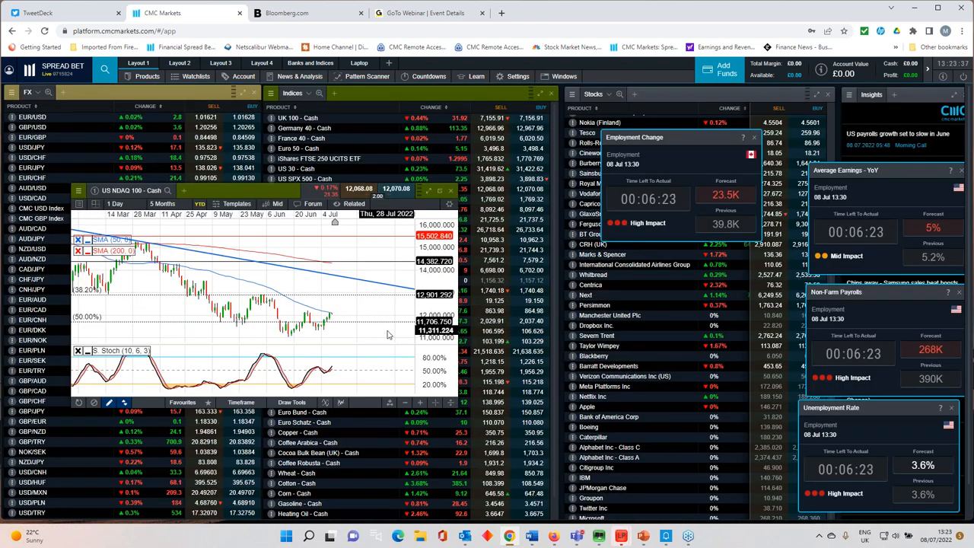
Replace the NASDAQ chart with a US SPX 500 - Cash chart, maximised then restored to a floating window.
left_click(450, 190)
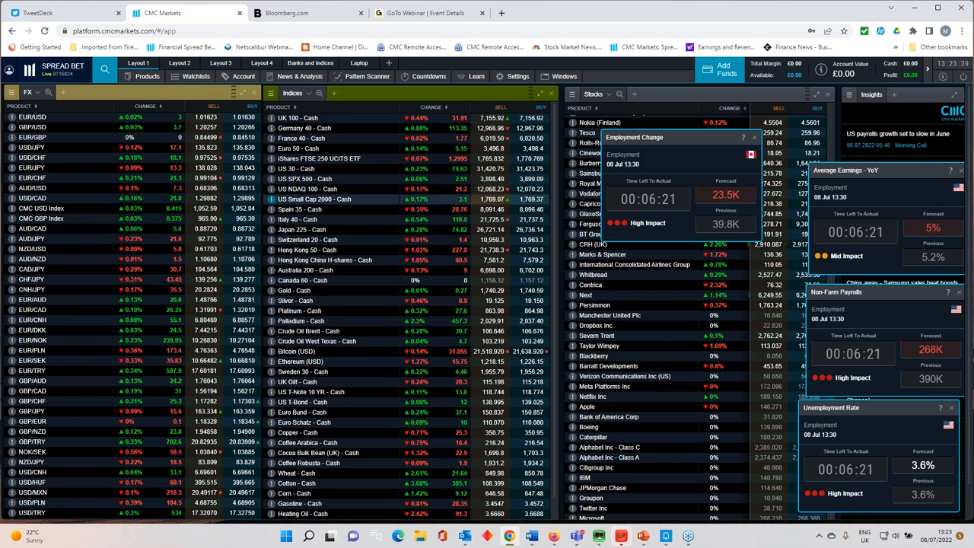
double_click(297, 178)
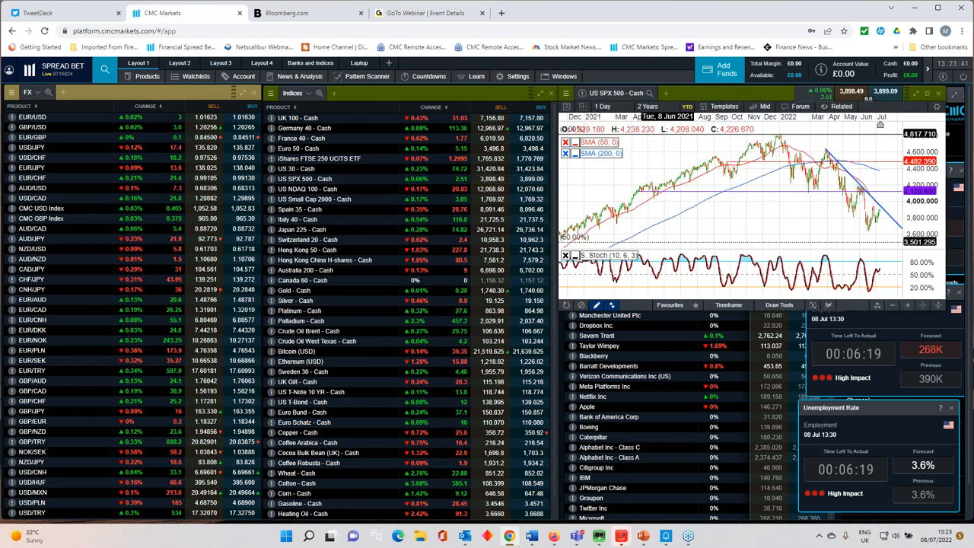
left_click_drag(798, 105, 416, 249)
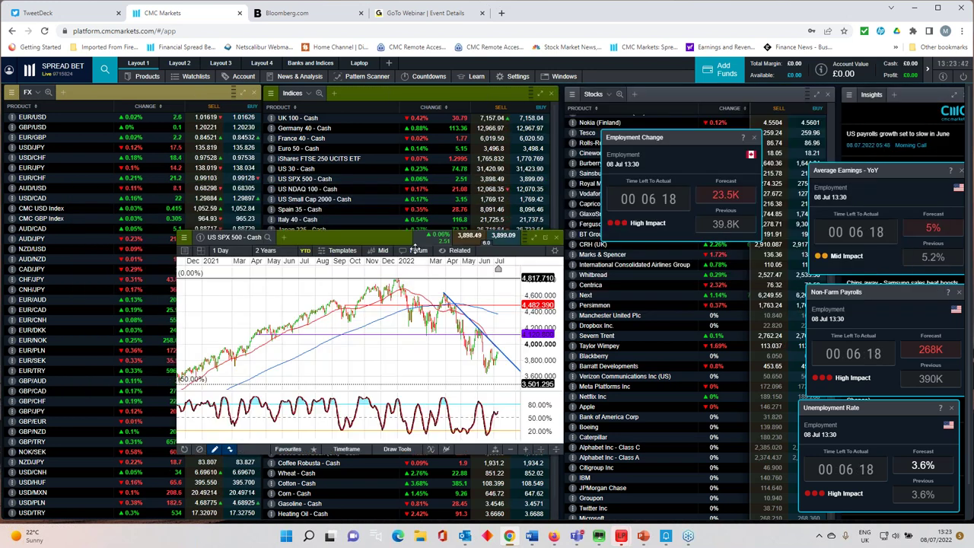
left_click(534, 238)
scroll(517, 305, "up", 1)
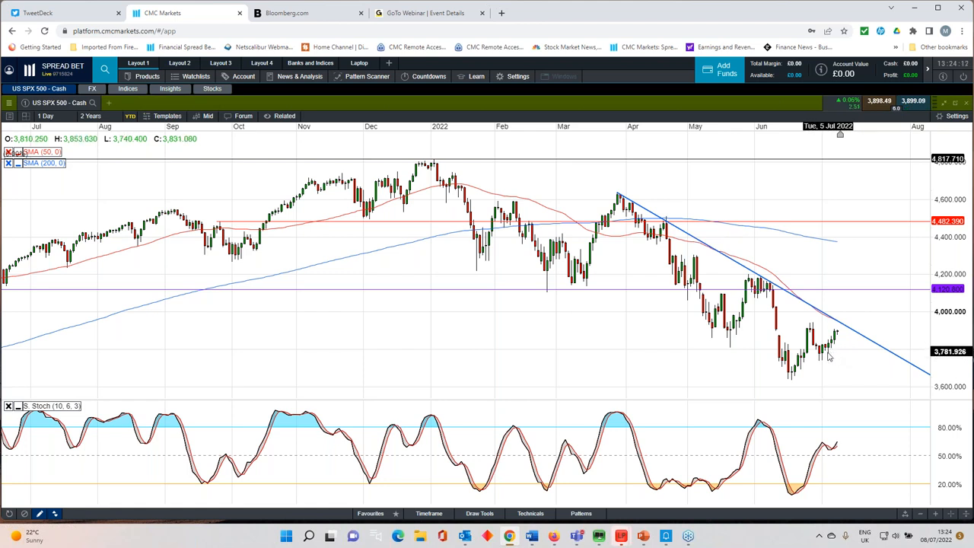
scroll(829, 357, "up", 2)
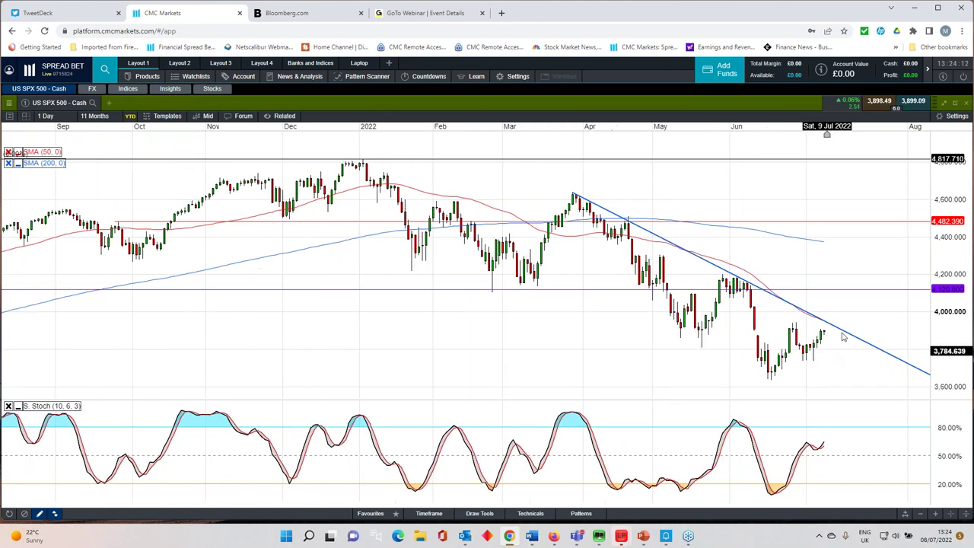
left_click(943, 102)
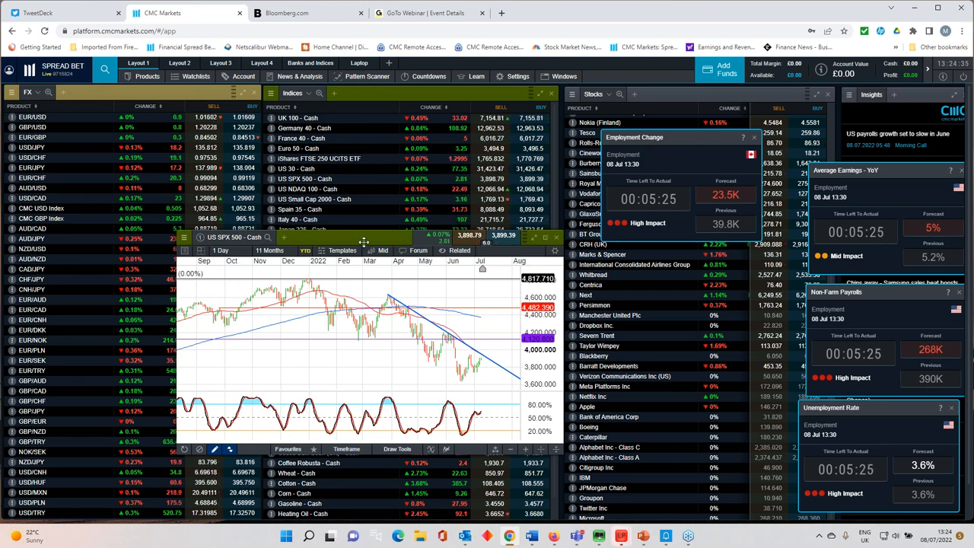
left_click_drag(361, 240, 336, 245)
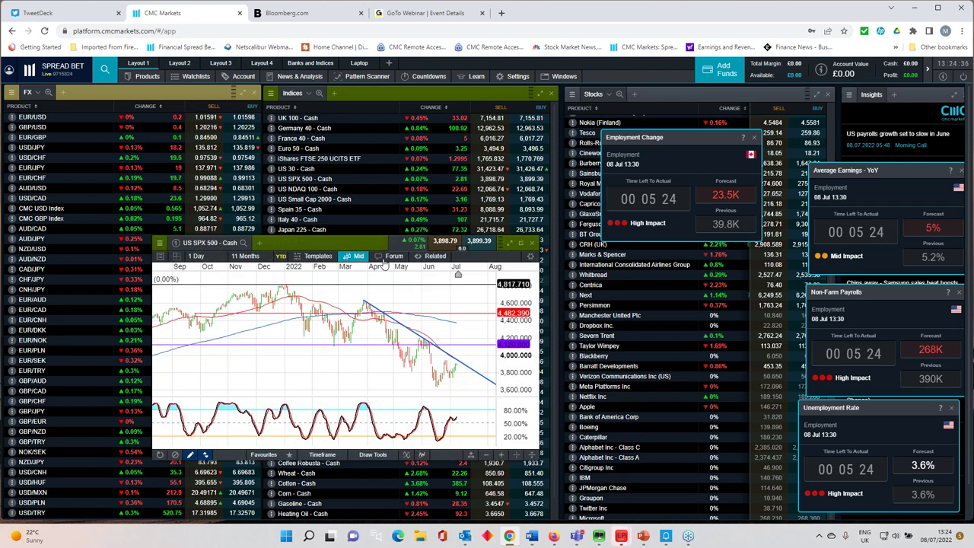
Close the US SPX 500 chart and open a Germany 40 - Cash chart over the Indices list.
left_click(533, 244)
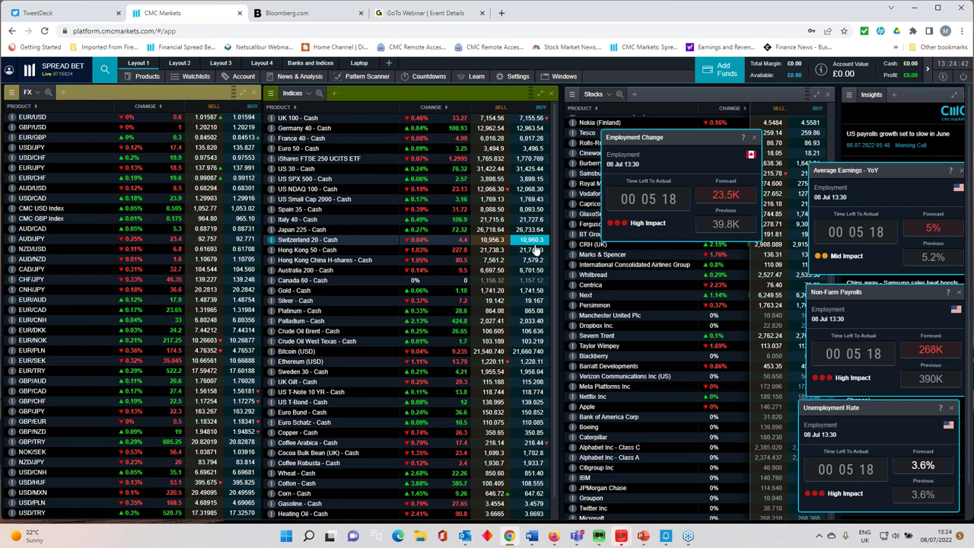
left_click(304, 129)
left_click_drag(700, 93, 251, 211)
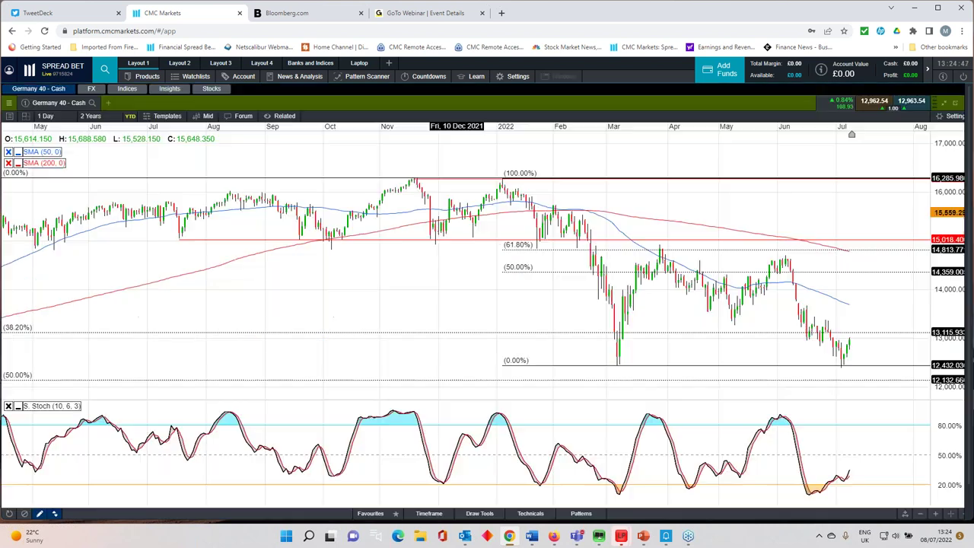
View Germany 40 full-workspace, select its red horizontal level line, then restore it to a small window.
left_click(466, 207)
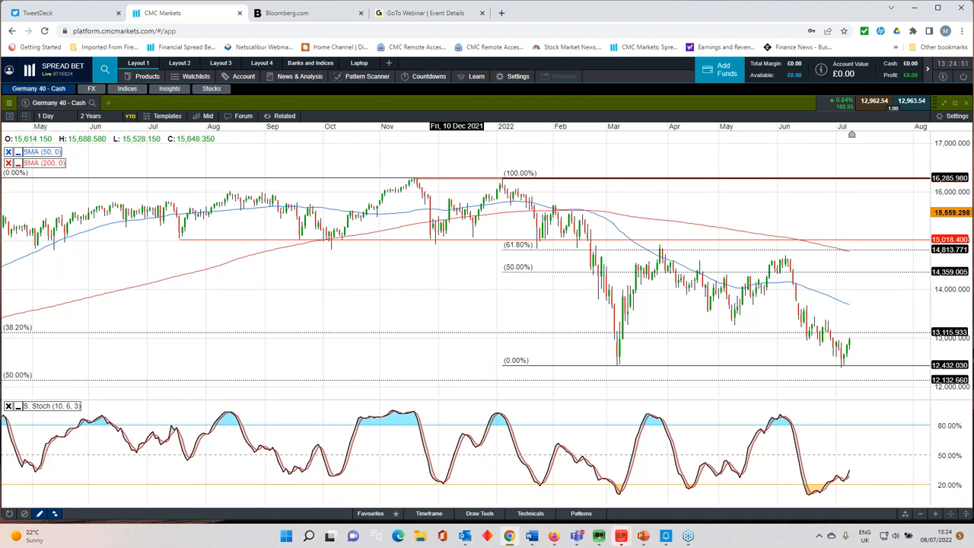
left_click(714, 240)
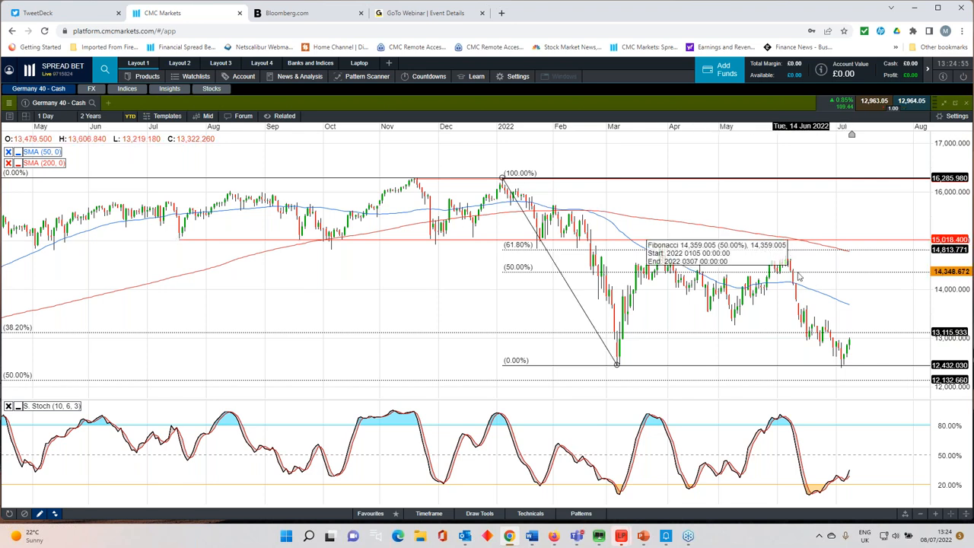
scroll(798, 276, "up", 3)
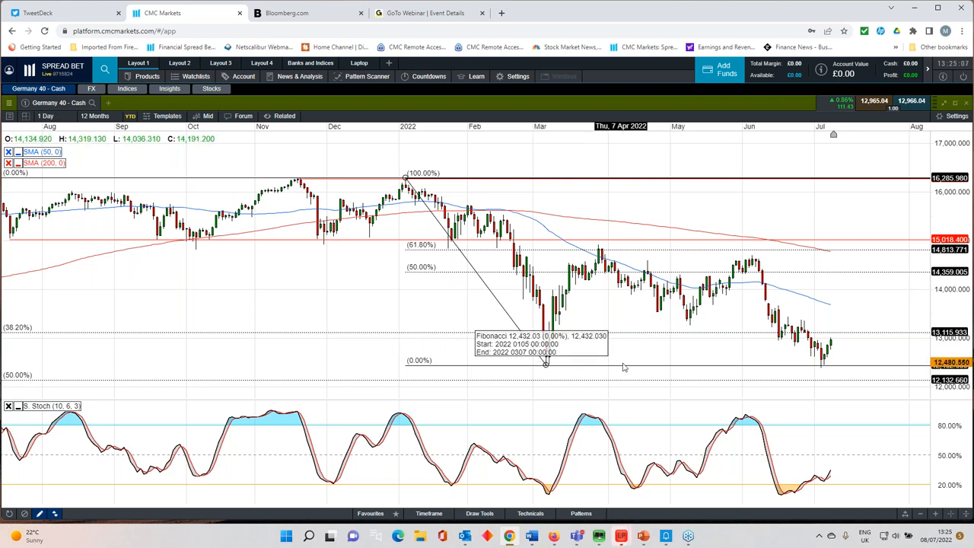
scroll(623, 367, "up", 2)
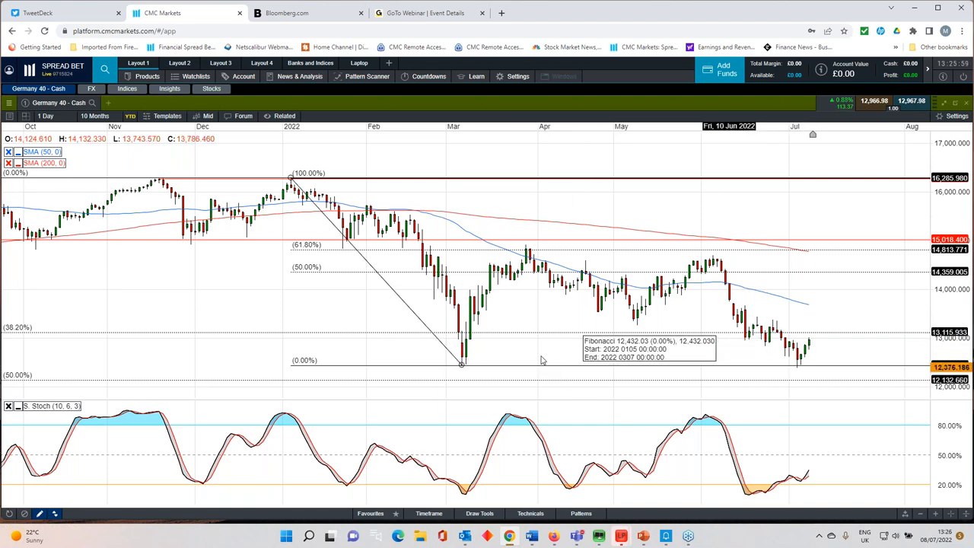
left_click(943, 102)
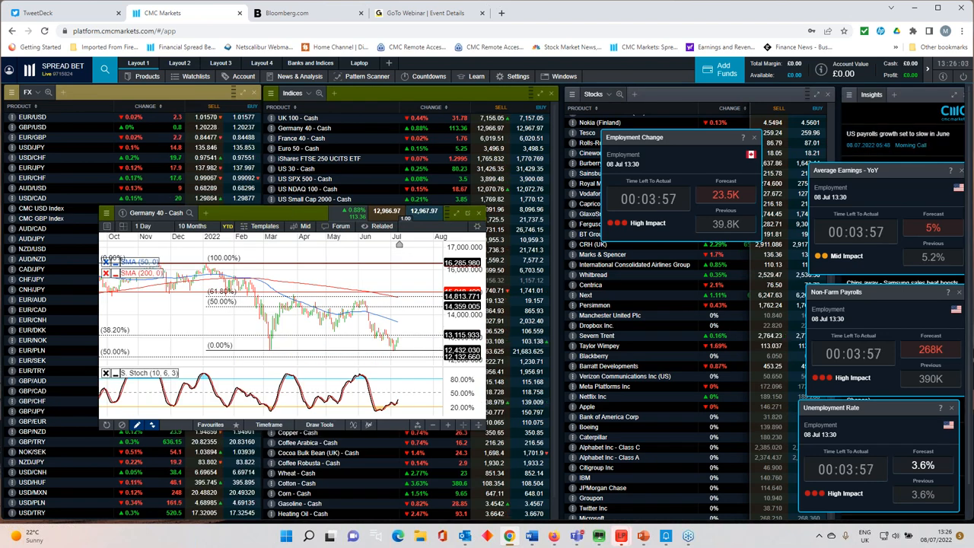
left_click(544, 211)
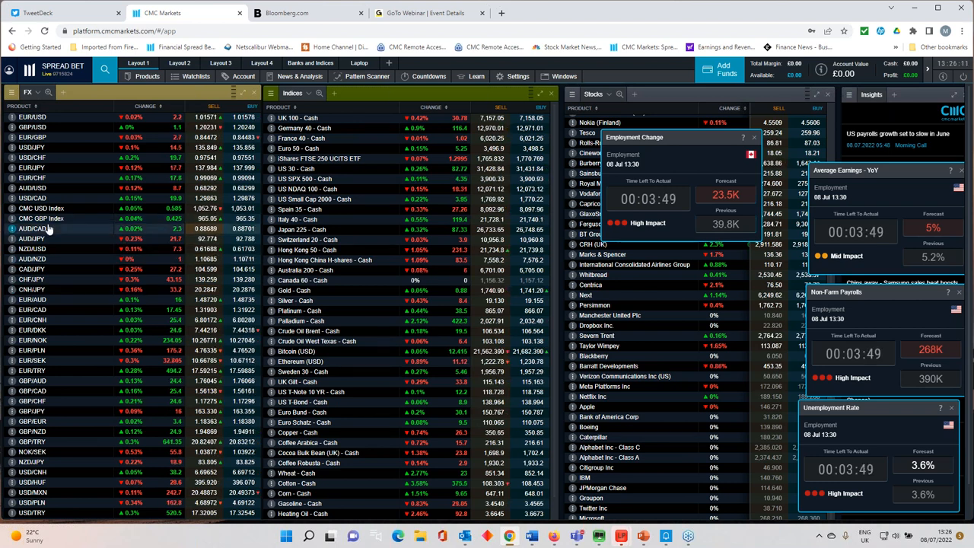
left_click(61, 198)
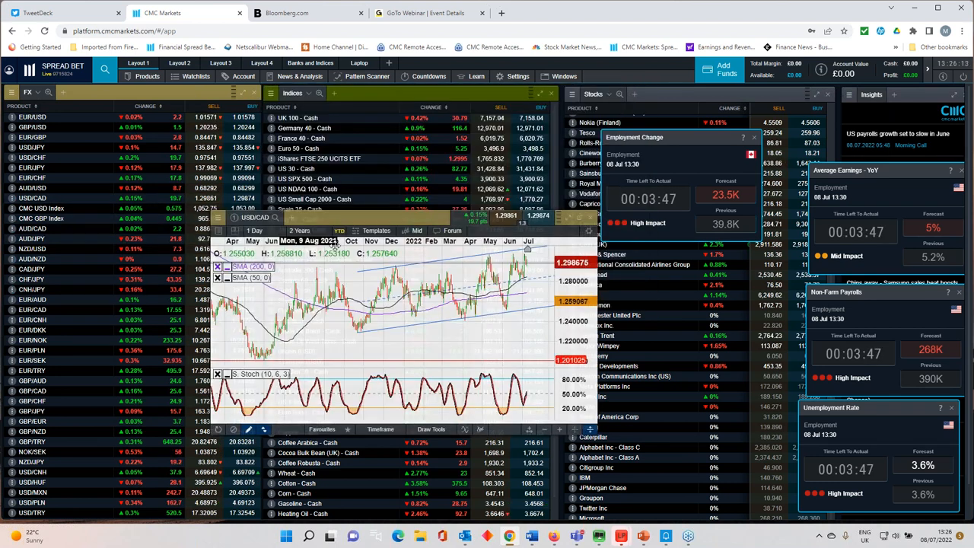
left_click(563, 250)
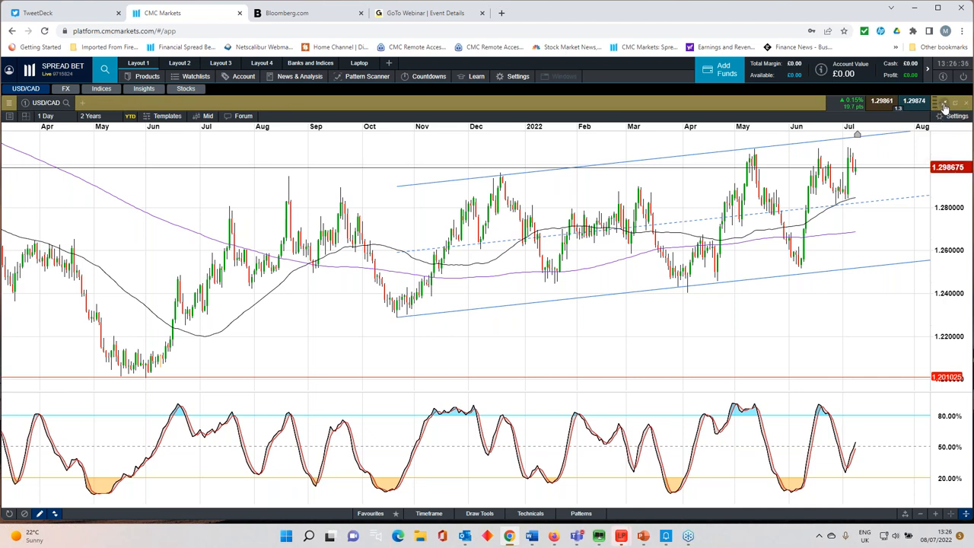
left_click(965, 513)
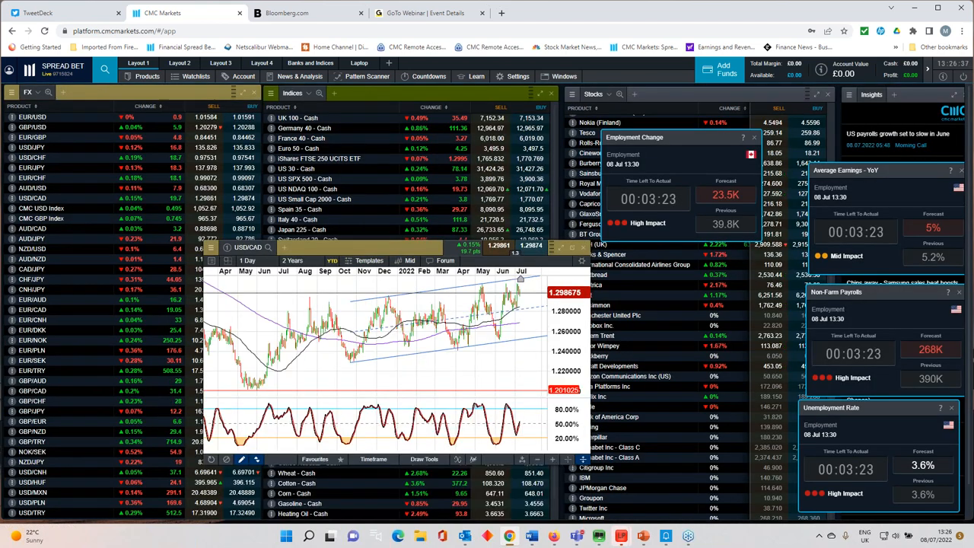
left_click_drag(429, 253, 342, 249)
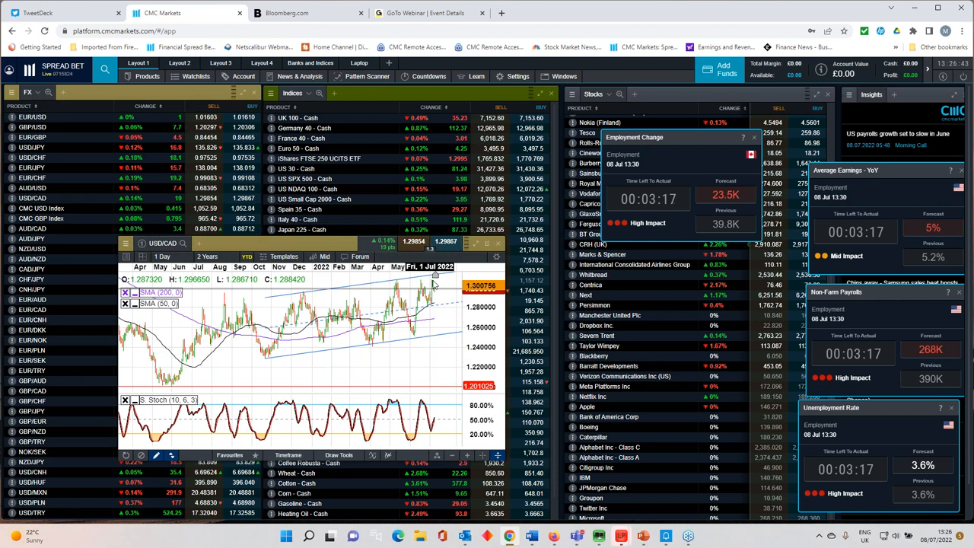
left_click(474, 244)
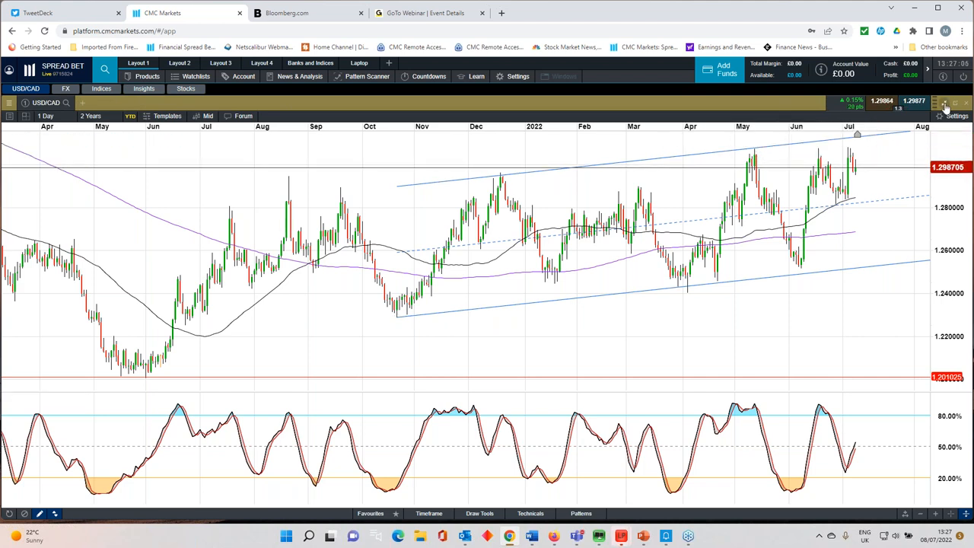
key("Escape")
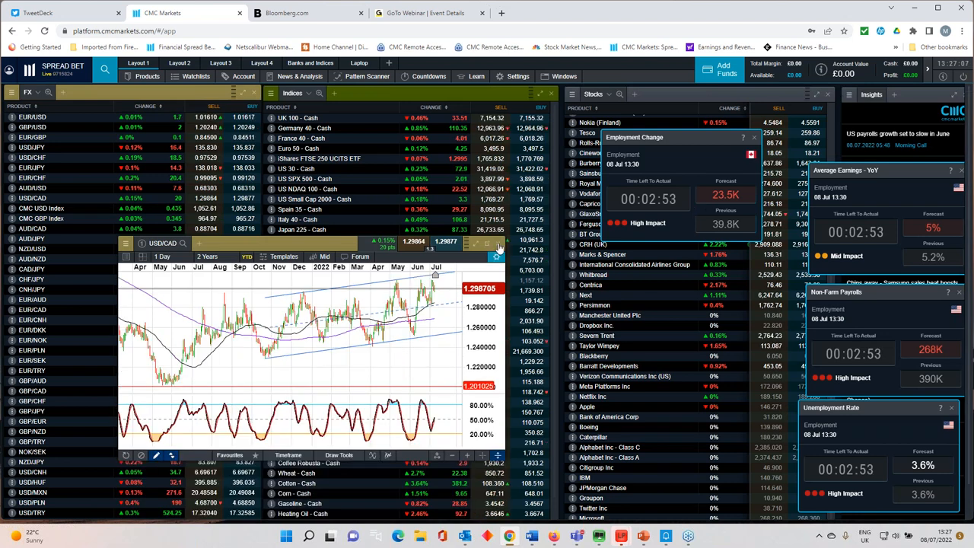
Open an AUD/USD chart from the FX list, pop it out, then close the popped-out window.
left_click(497, 243)
double_click(80, 189)
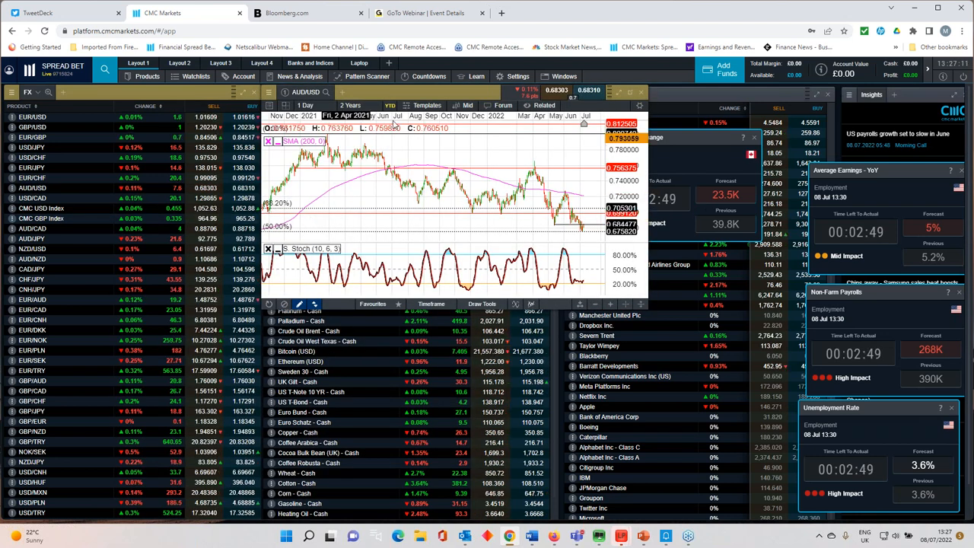
left_click(630, 93)
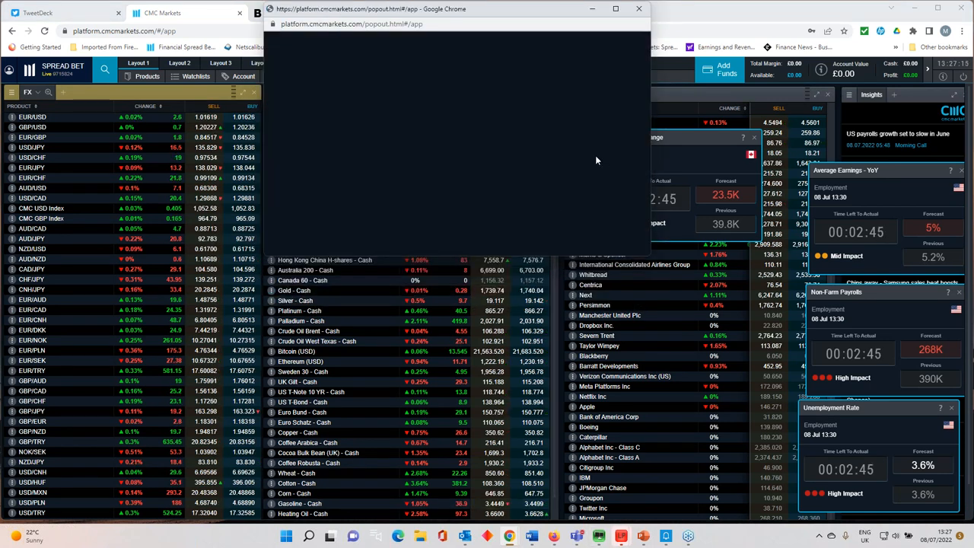
left_click(639, 11)
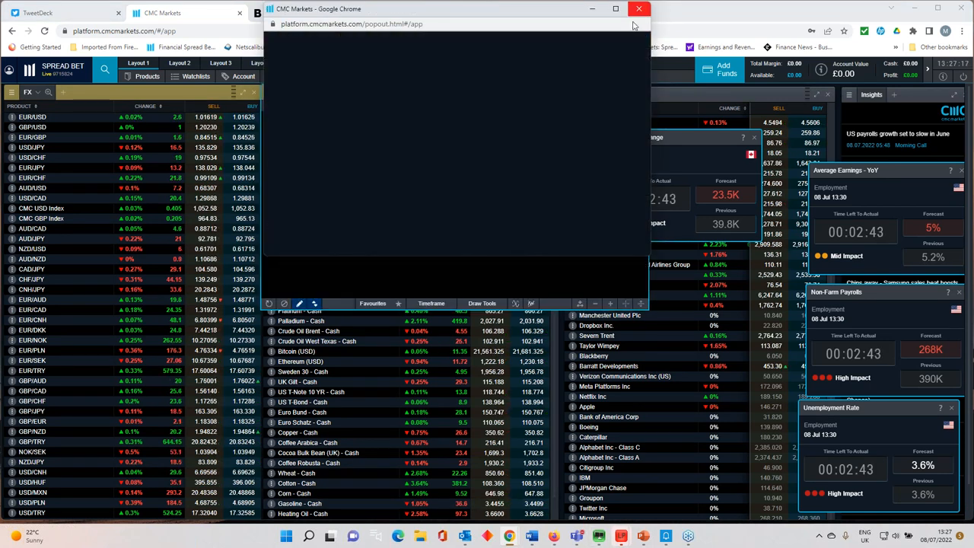
View AUD/USD full-workspace, select the line near the June low, then shrink it back into the layout.
left_click(619, 93)
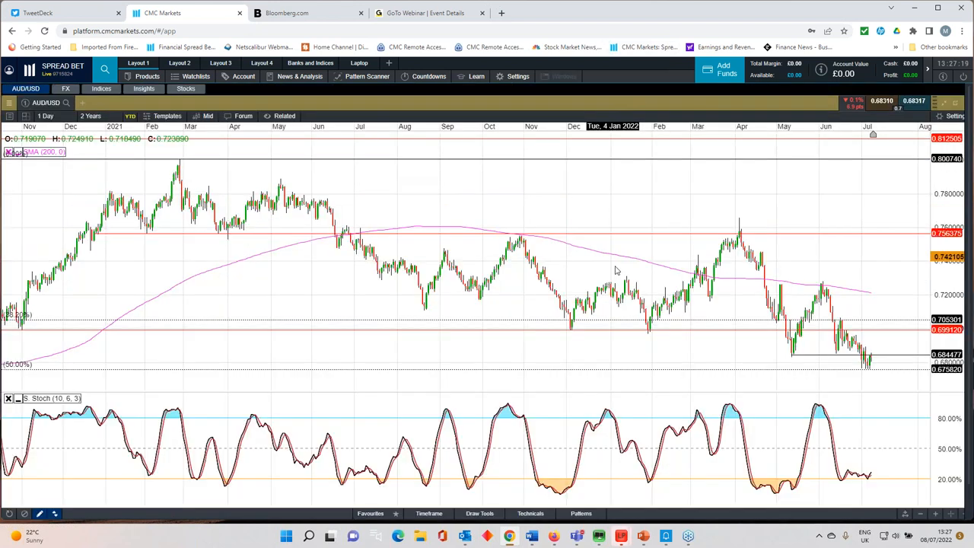
scroll(616, 271, "up", 2)
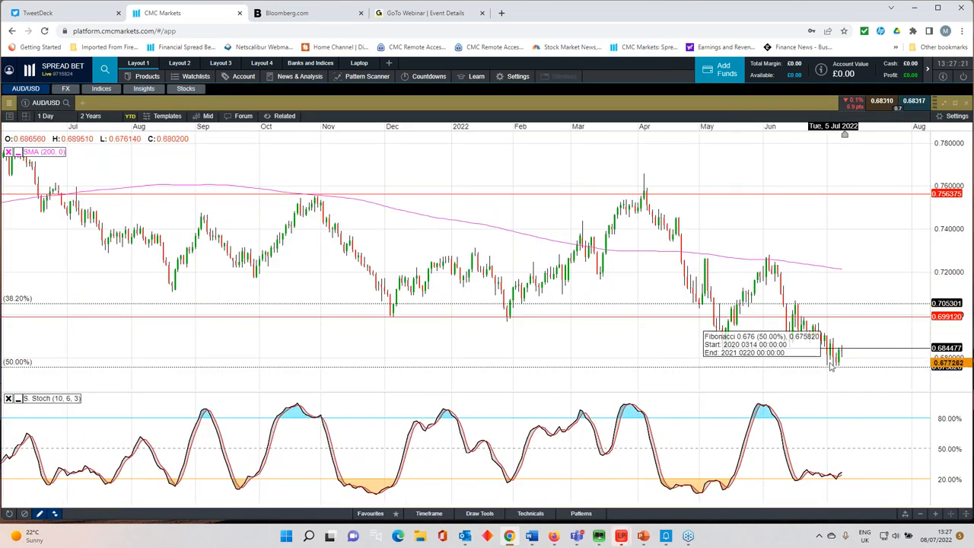
scroll(875, 380, "down", 2)
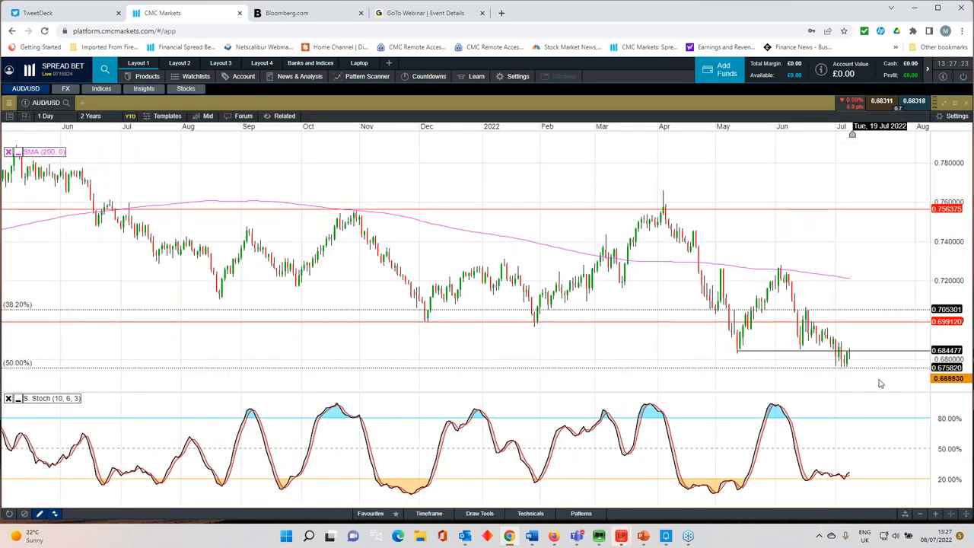
scroll(852, 377, "down", 3)
scroll(852, 377, "down", 2)
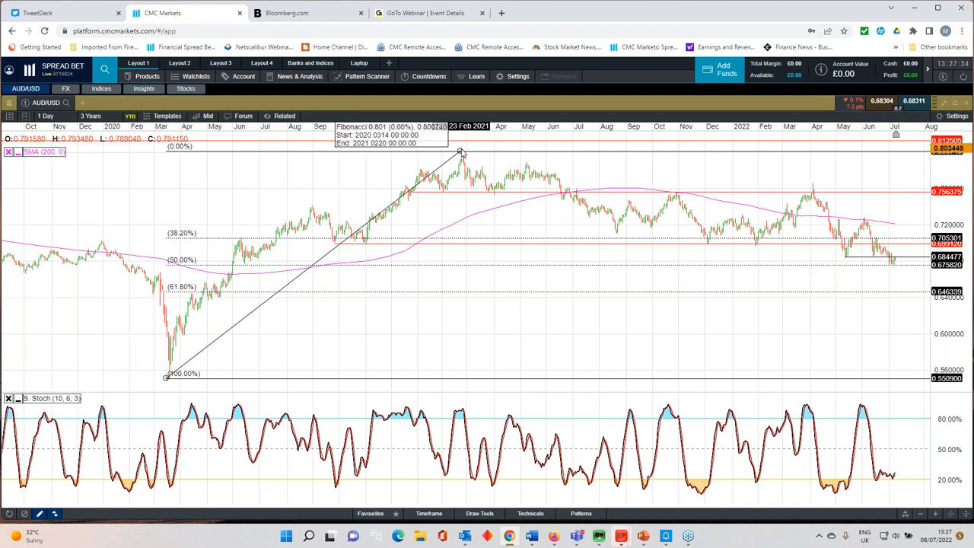
left_click(881, 259)
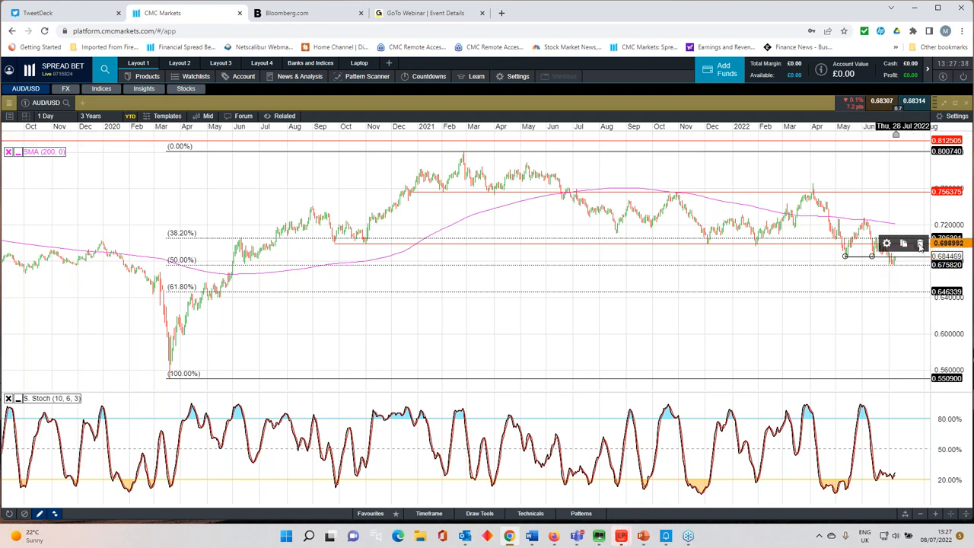
scroll(822, 297, "up", 3)
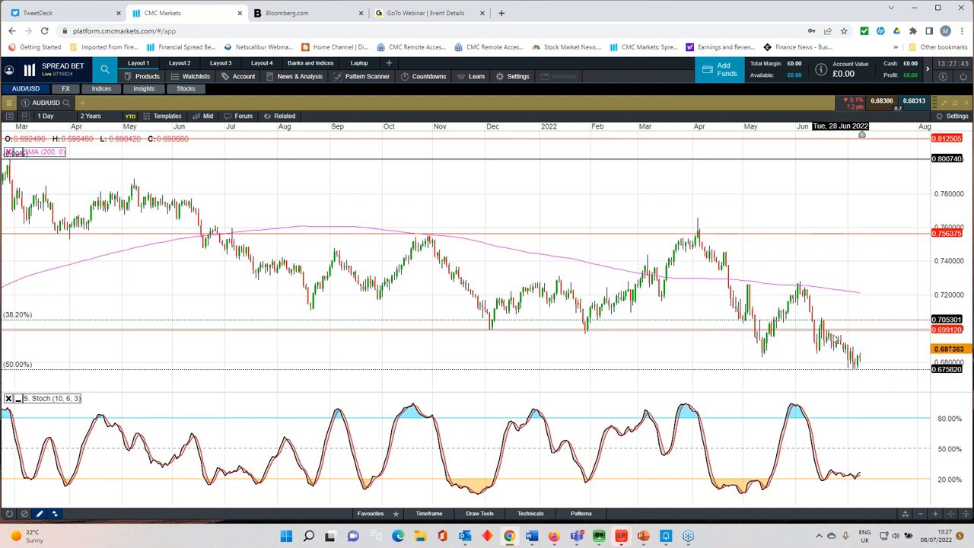
scroll(861, 364, "down", 1)
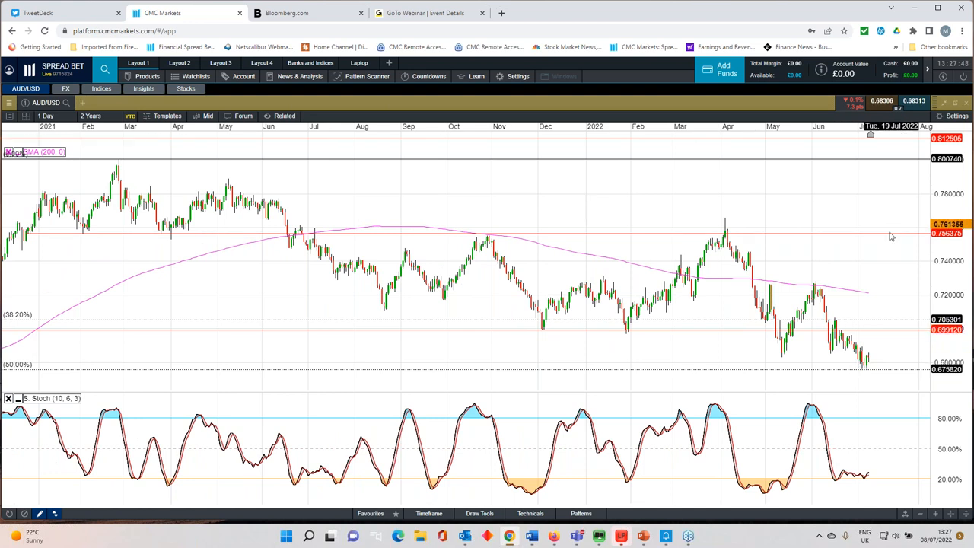
scroll(852, 324, "down", 1)
scroll(868, 328, "down", 1)
scroll(868, 328, "down", 1)
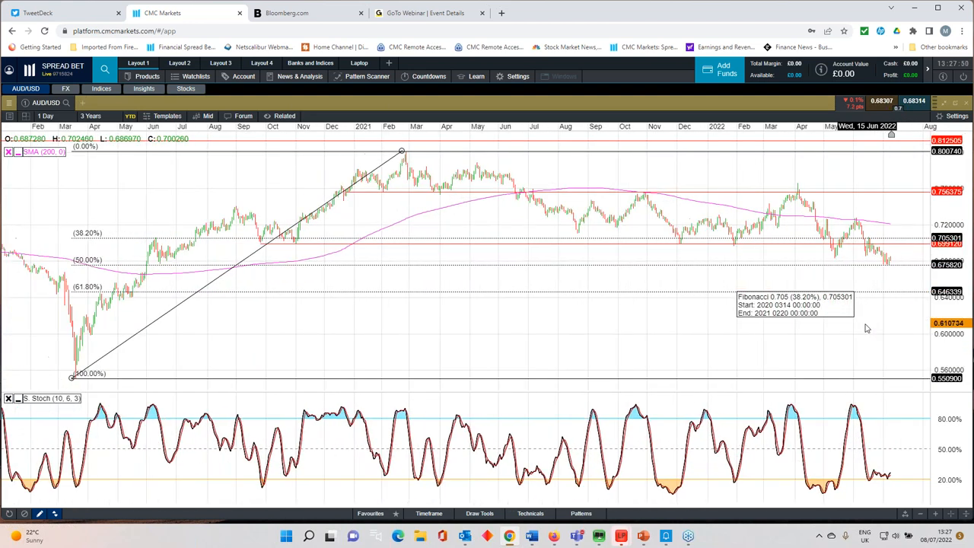
scroll(814, 308, "up", 1)
scroll(788, 308, "up", 1)
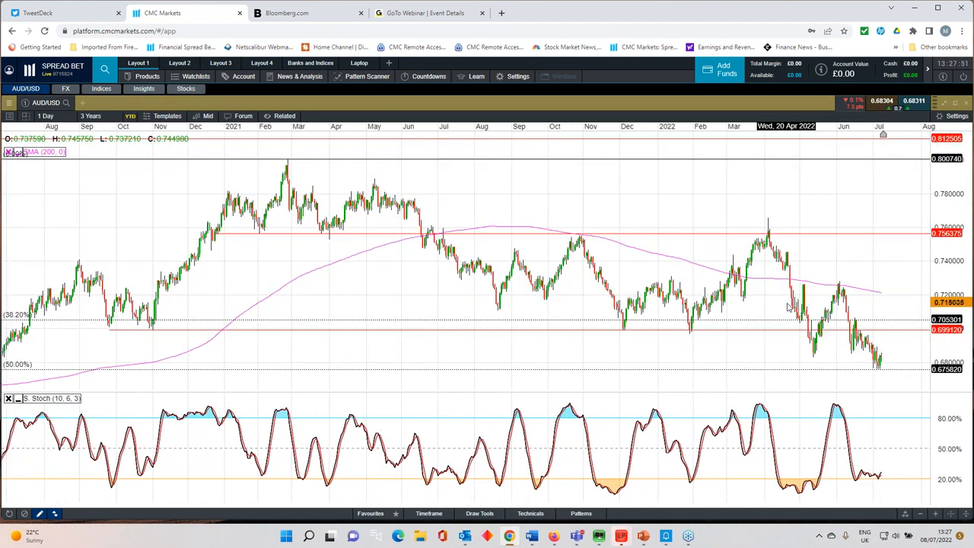
scroll(789, 307, "down", 1)
scroll(788, 307, "down", 1)
scroll(788, 308, "up", 2)
scroll(788, 308, "down", 2)
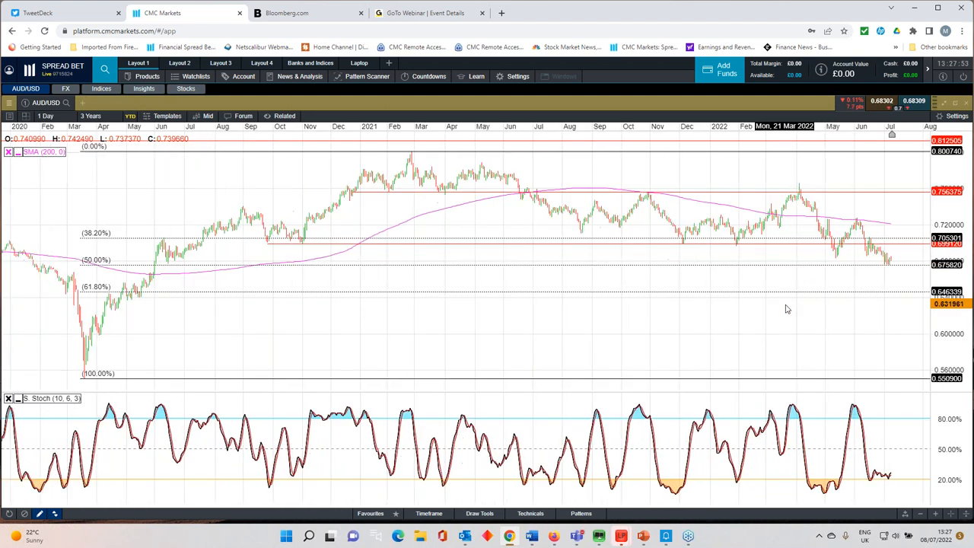
scroll(784, 308, "down", 1)
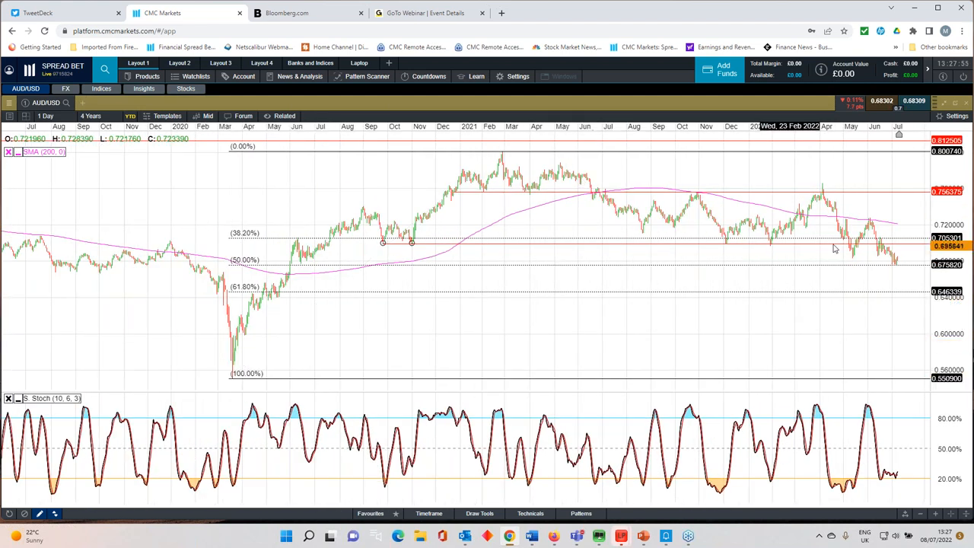
scroll(842, 276, "up", 2)
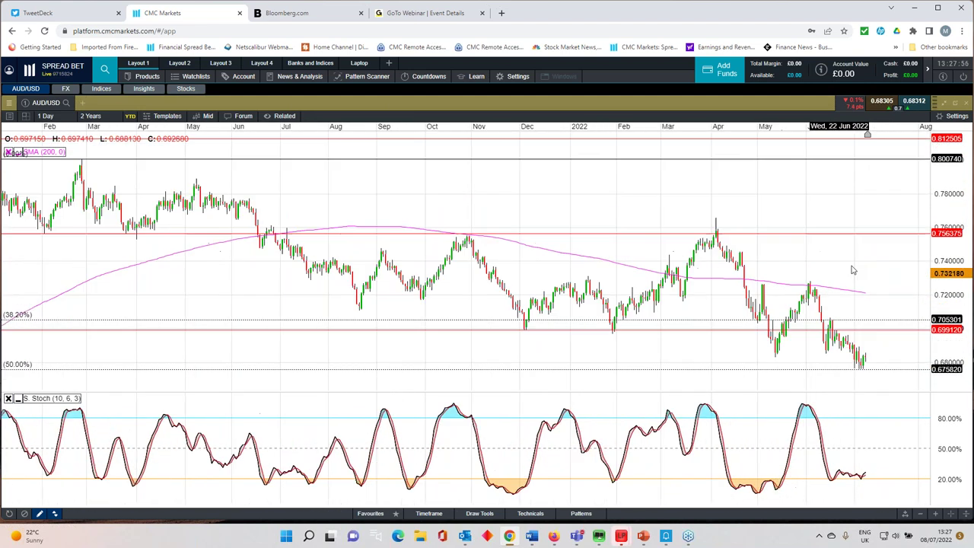
left_click(944, 103)
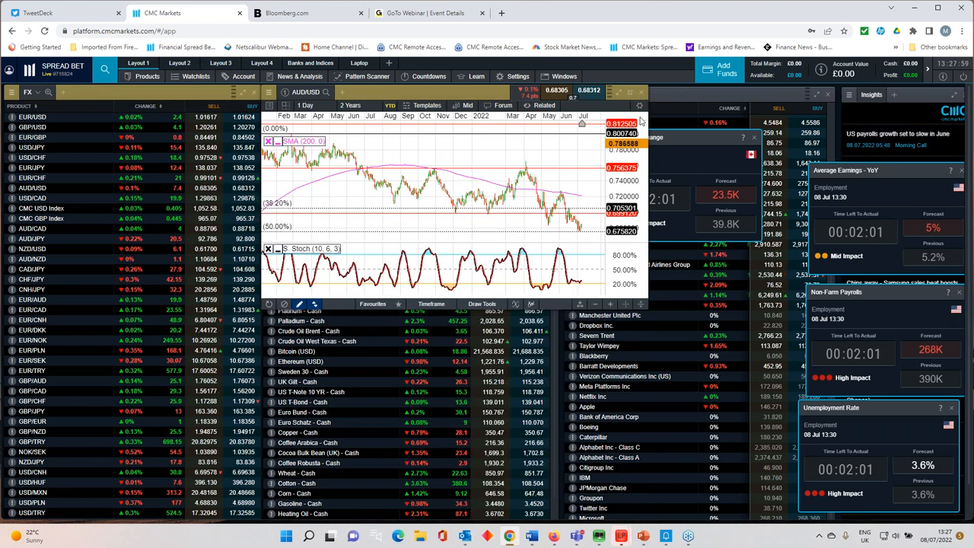
Close the AUD/USD chart and open a Gold - Cash chart centre-left at full workspace.
left_click(643, 92)
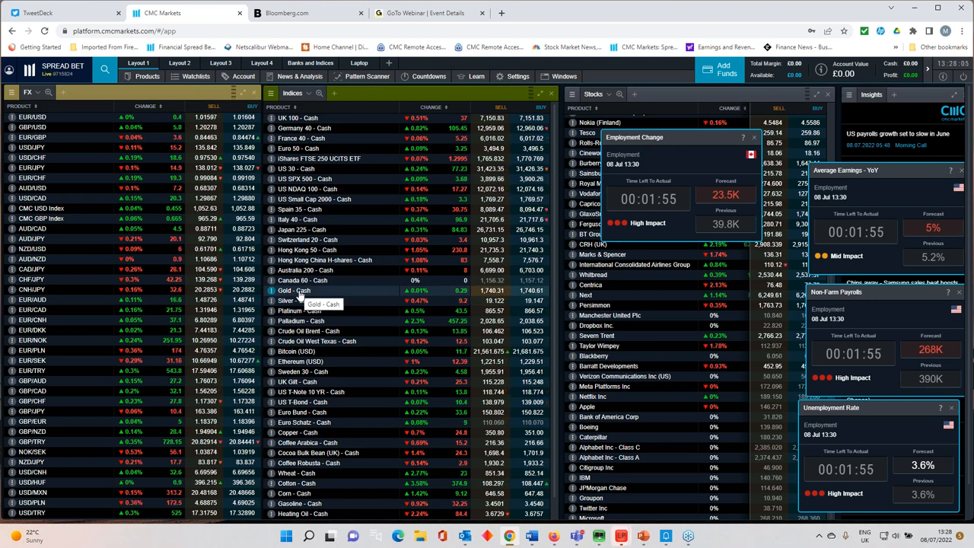
left_click(300, 293)
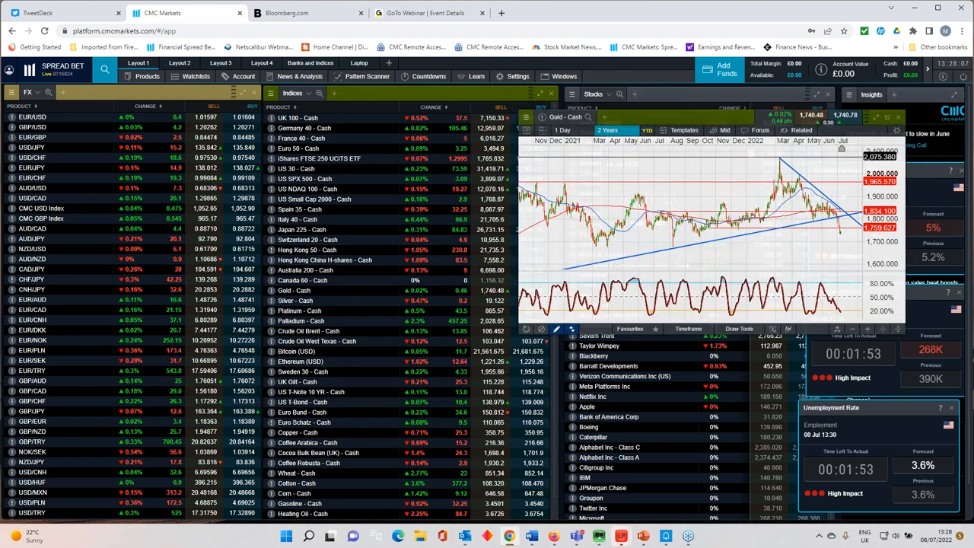
left_click_drag(914, 95, 503, 217)
left_click(502, 216)
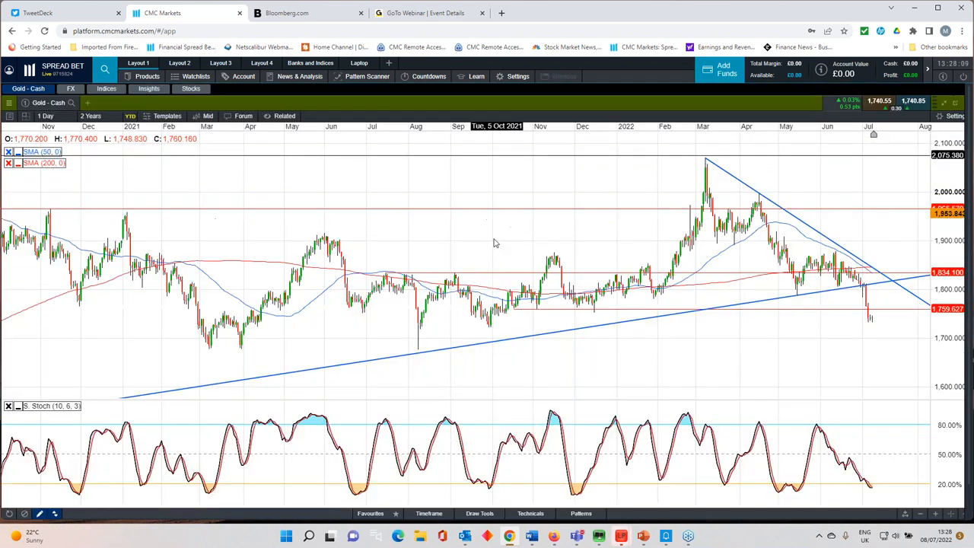
scroll(495, 253, "up", 2)
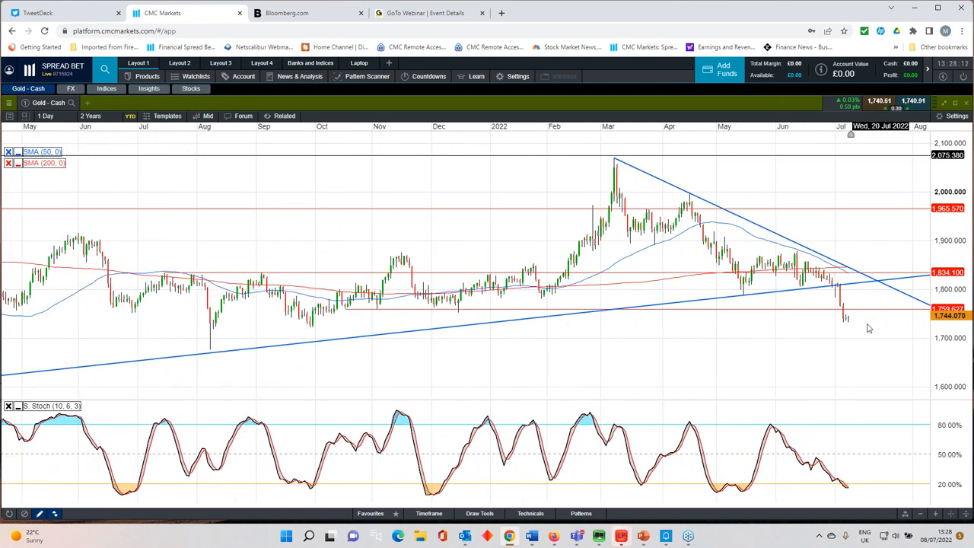
Select Gold's red support line, pan and zoom out to years of history, then restore the chart.
left_click(354, 308)
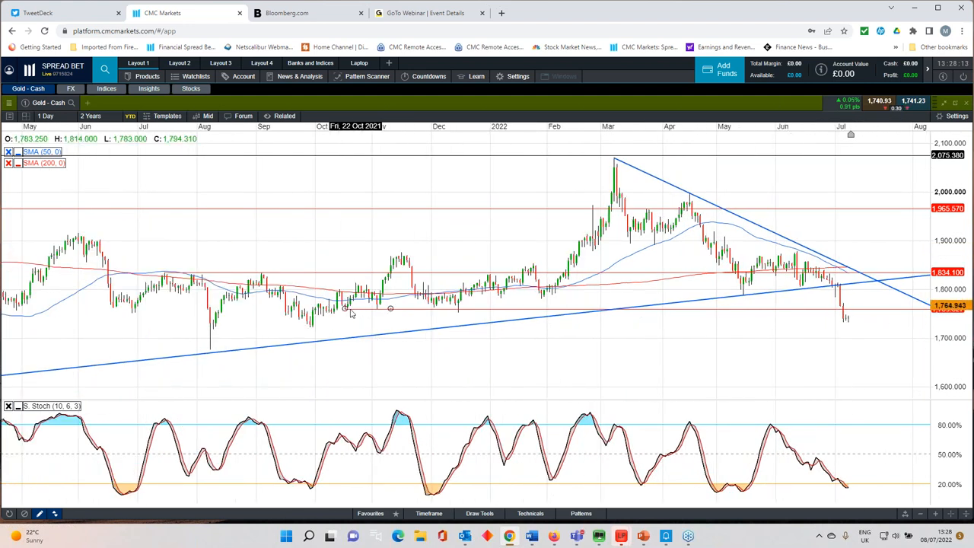
left_click_drag(538, 320, 667, 317)
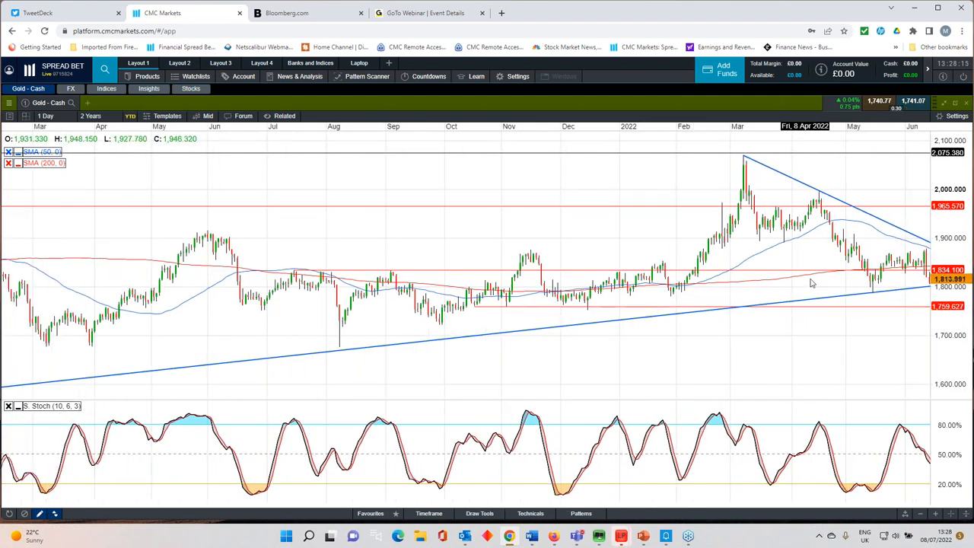
left_click(10, 513)
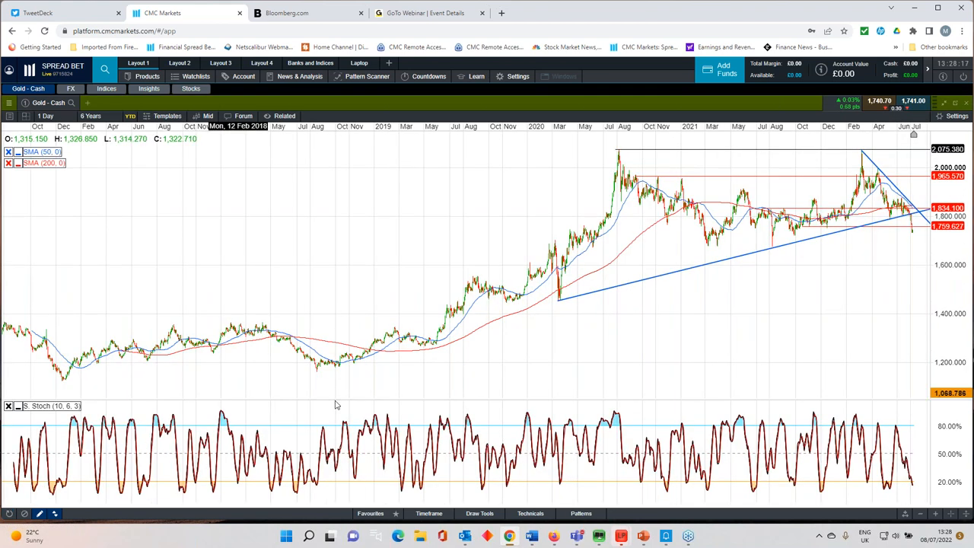
scroll(447, 392, "up", 1)
scroll(448, 392, "up", 1)
scroll(448, 393, "up", 2)
scroll(447, 394, "up", 2)
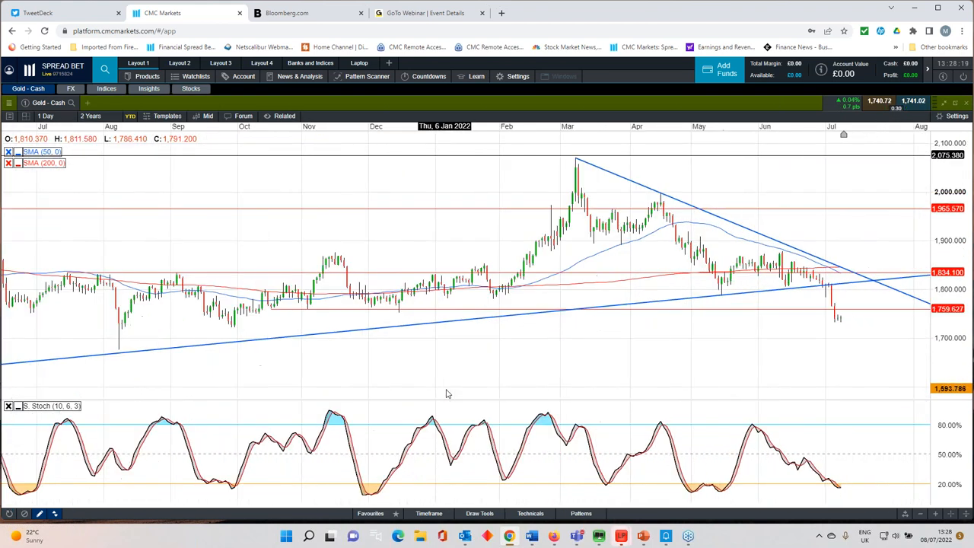
scroll(854, 251, "up", 1)
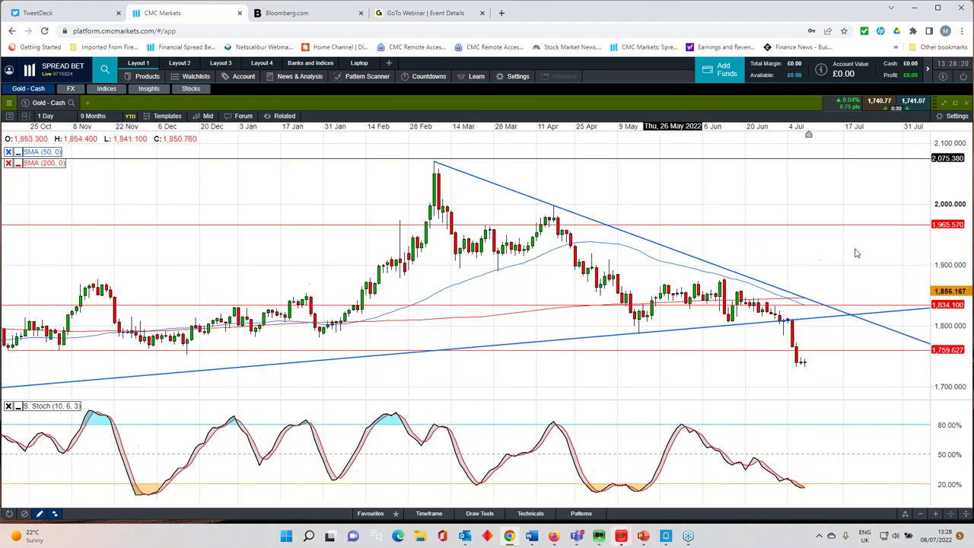
left_click(944, 103)
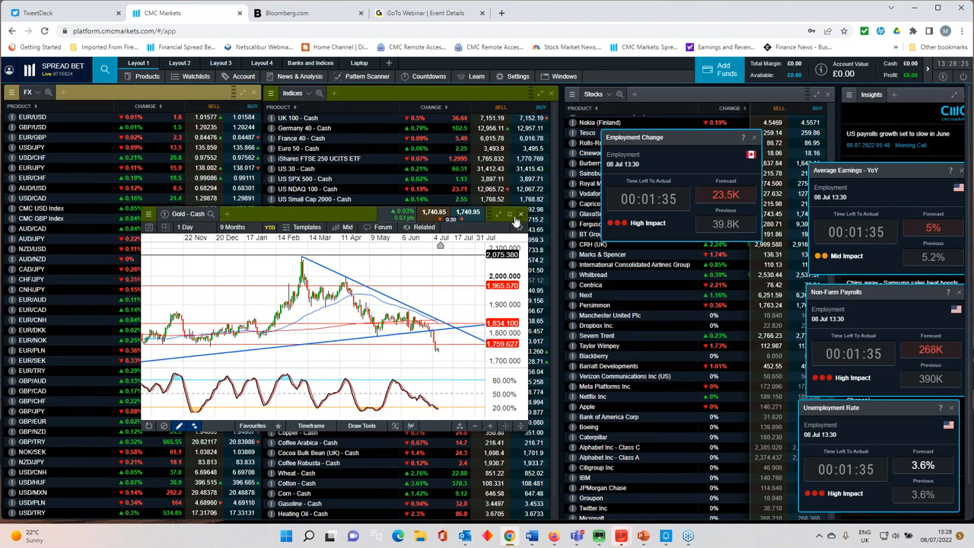
Close the Gold chart and open a Crude Oil Brent - Cash chart centre-left.
left_click(519, 216)
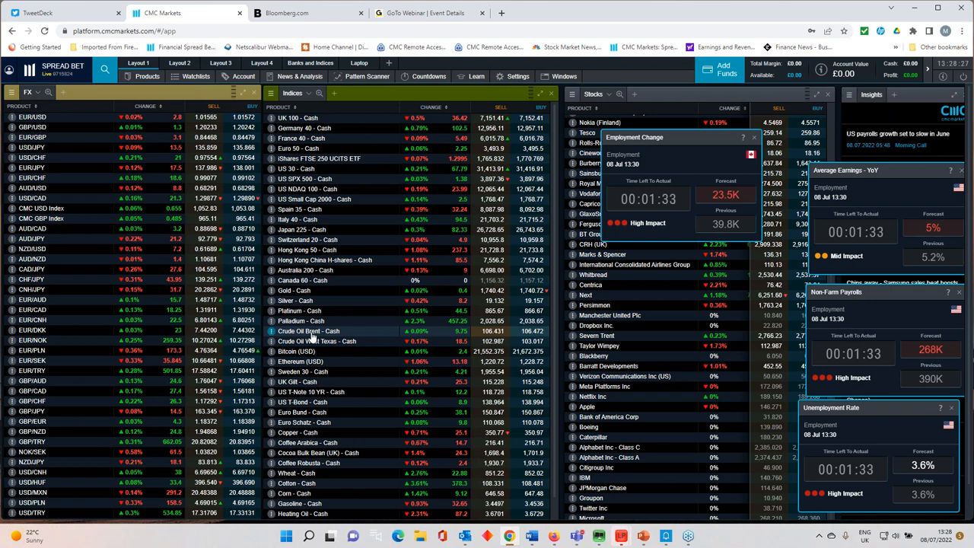
left_click(308, 331)
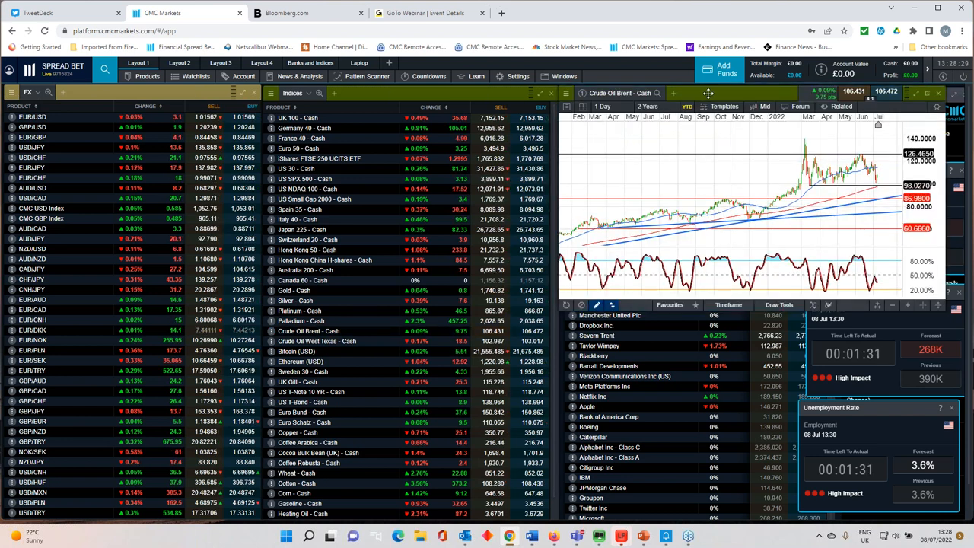
left_click_drag(921, 92, 530, 201)
View the Brent chart full-workspace, shrink it back, then close it.
left_click(531, 199)
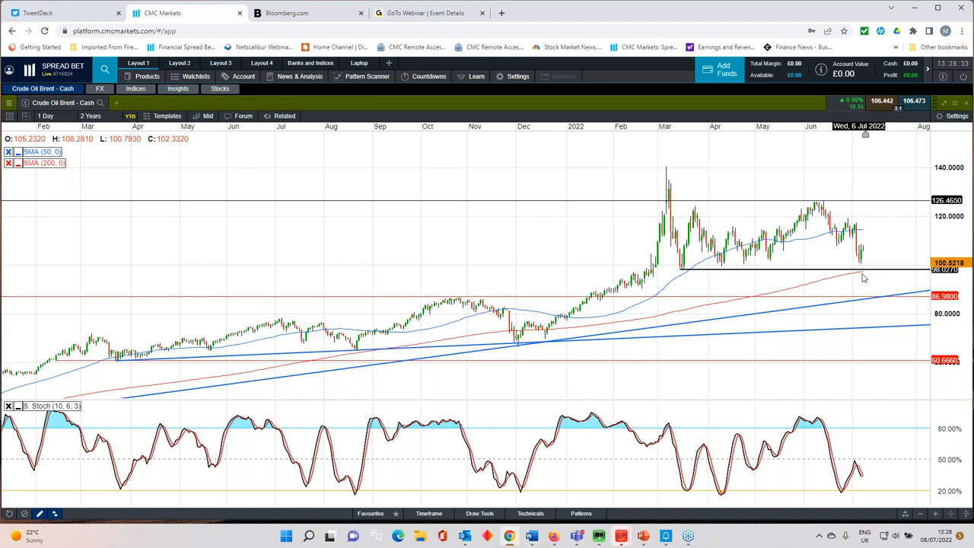
scroll(855, 264, "up", 3)
scroll(855, 264, "up", 2)
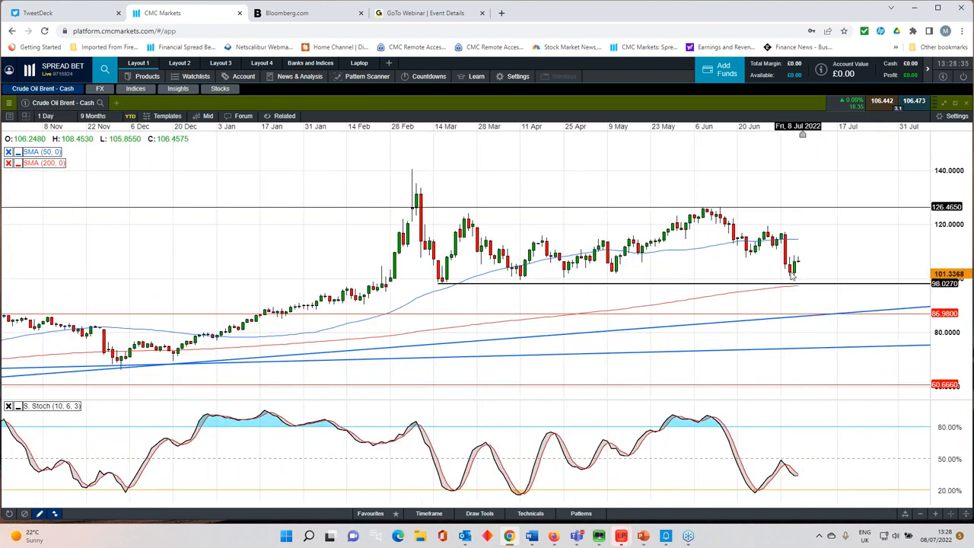
left_click(943, 102)
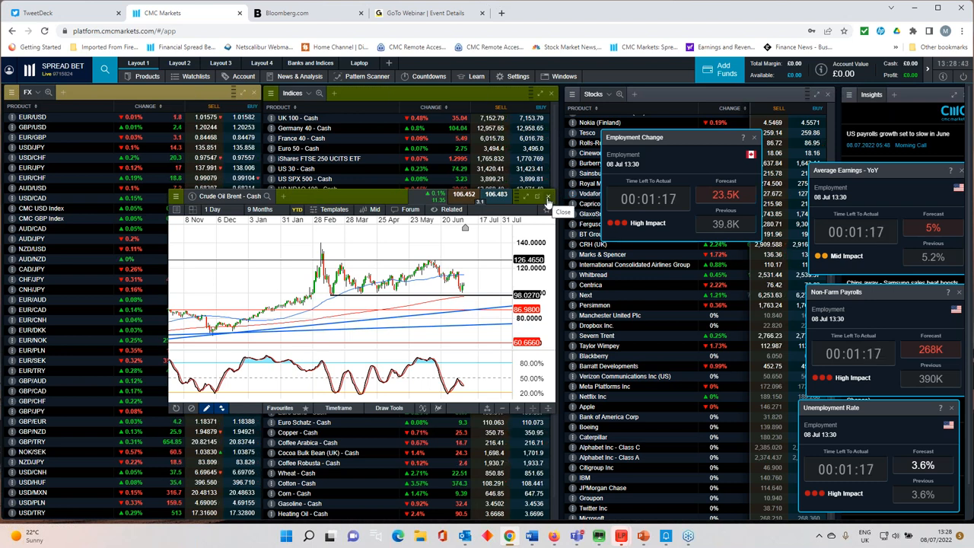
left_click(548, 197)
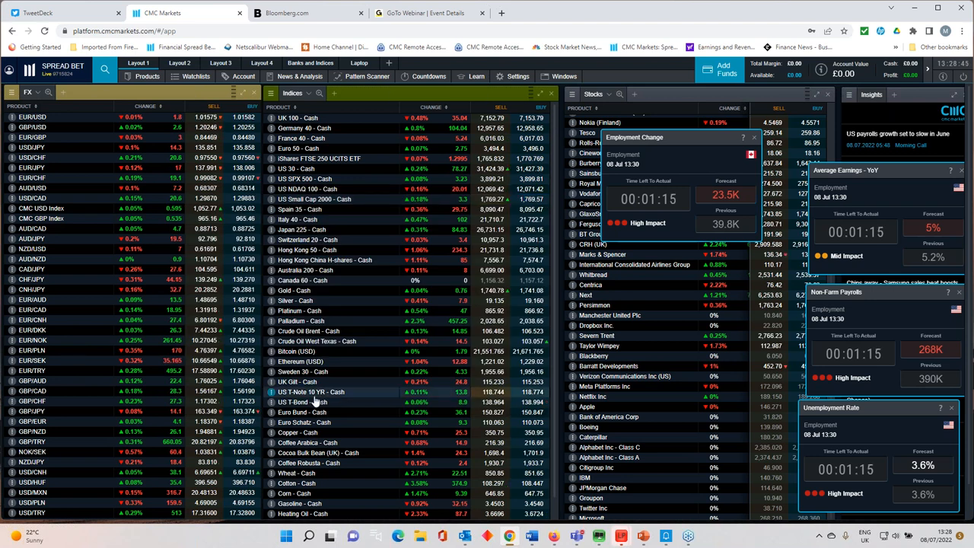
Open the Crude Oil West Texas chart full-workspace and draw a Trend line from the March low to the April low.
left_click(310, 344)
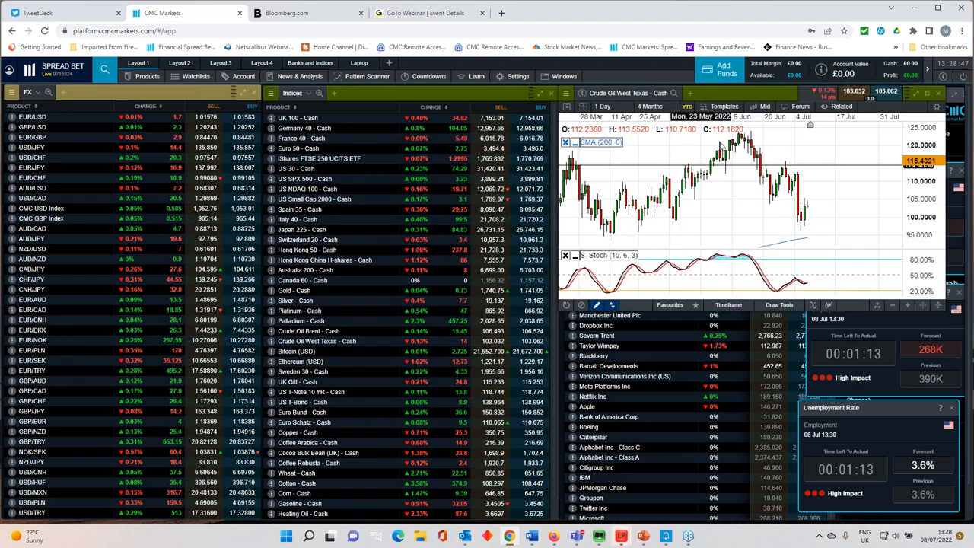
scroll(694, 217, "down", 1)
scroll(704, 206, "down", 1)
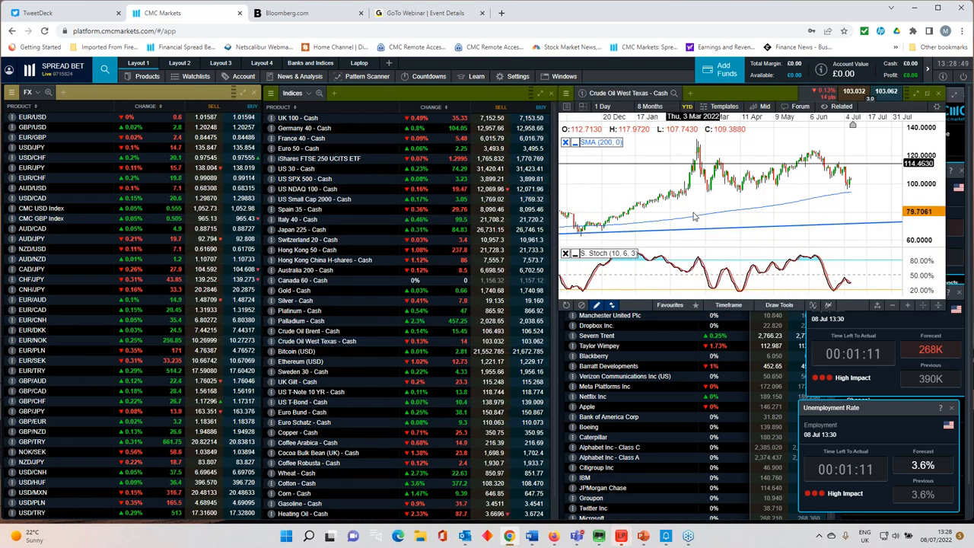
double_click(770, 200)
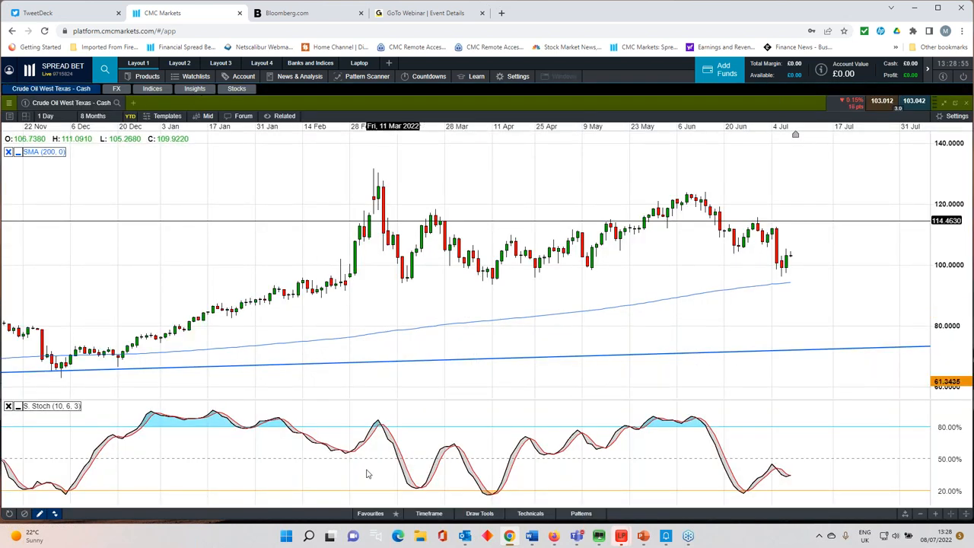
left_click(365, 513)
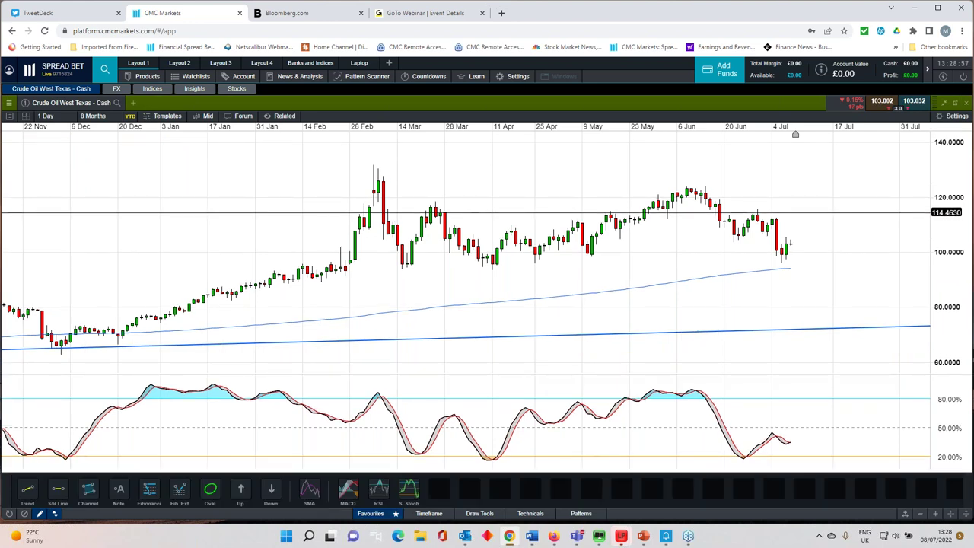
left_click(28, 491)
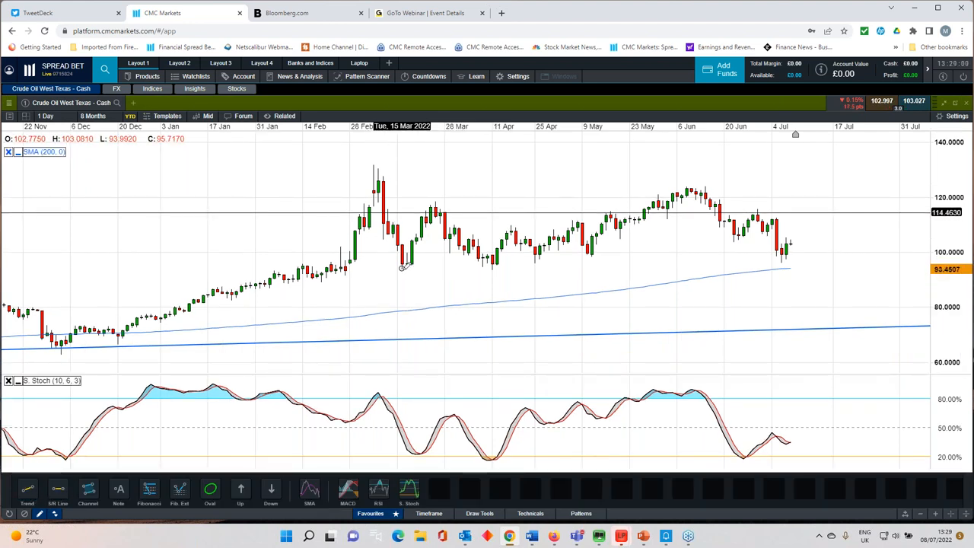
left_click_drag(402, 268, 493, 267)
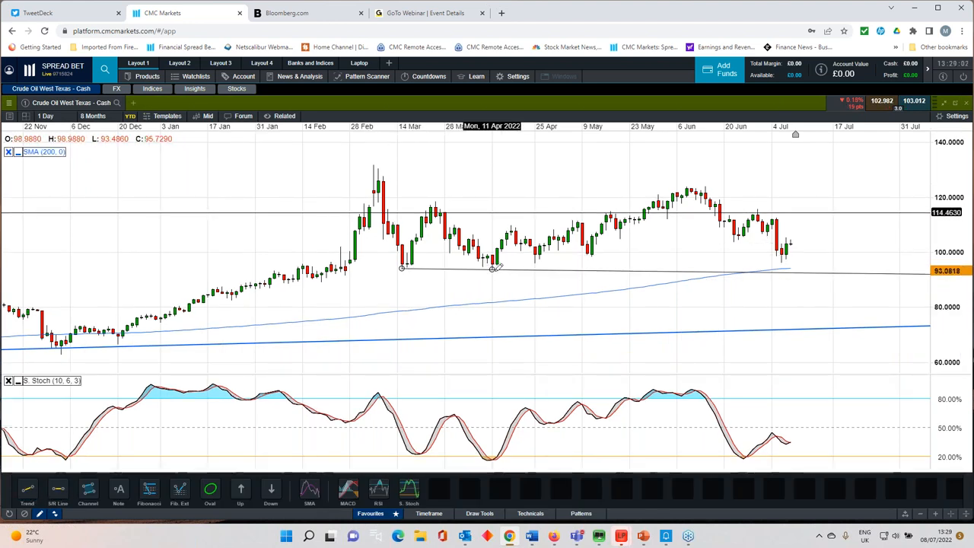
Adjust the trendline's angle across the lows, then restore and close the crude chart.
mouse_move(494, 268)
left_mouse_down()
mouse_move(528, 268)
mouse_move(493, 265)
left_mouse_up()
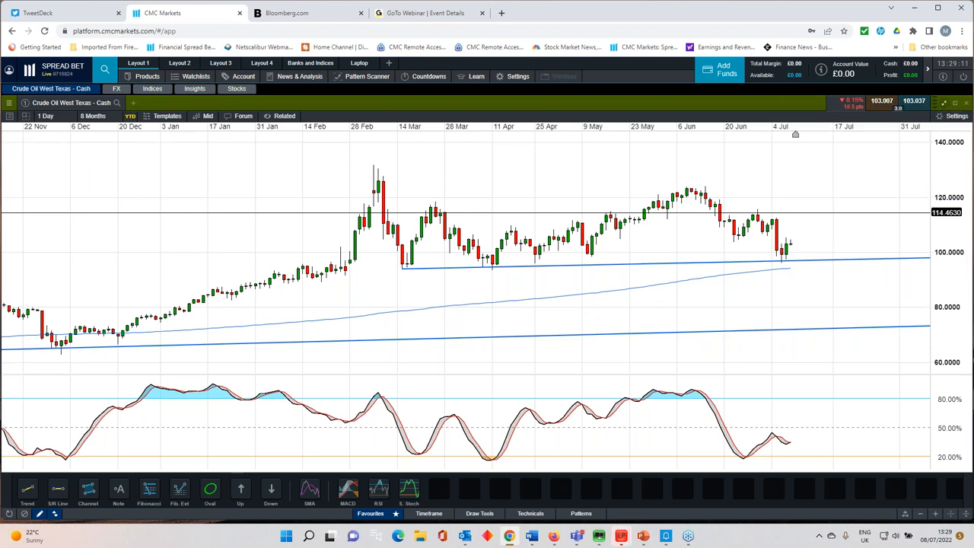
left_click(943, 102)
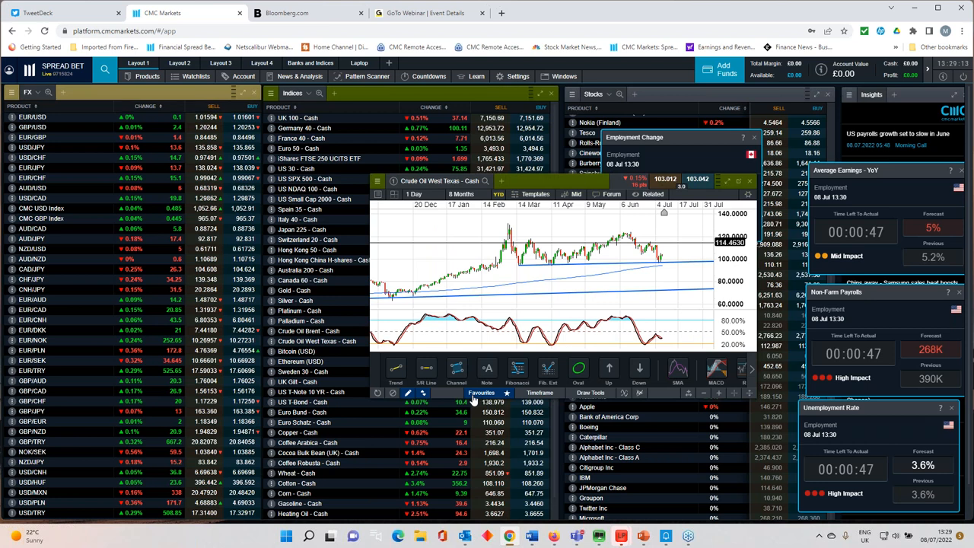
left_click(750, 181)
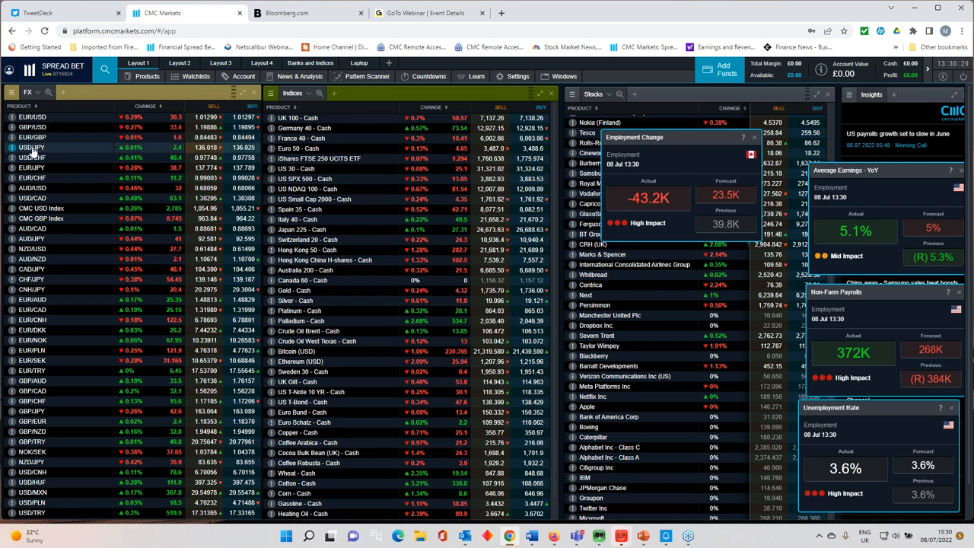
Open a EUR/USD chart at the lower left and set it to 5-minute candles.
left_click(32, 117)
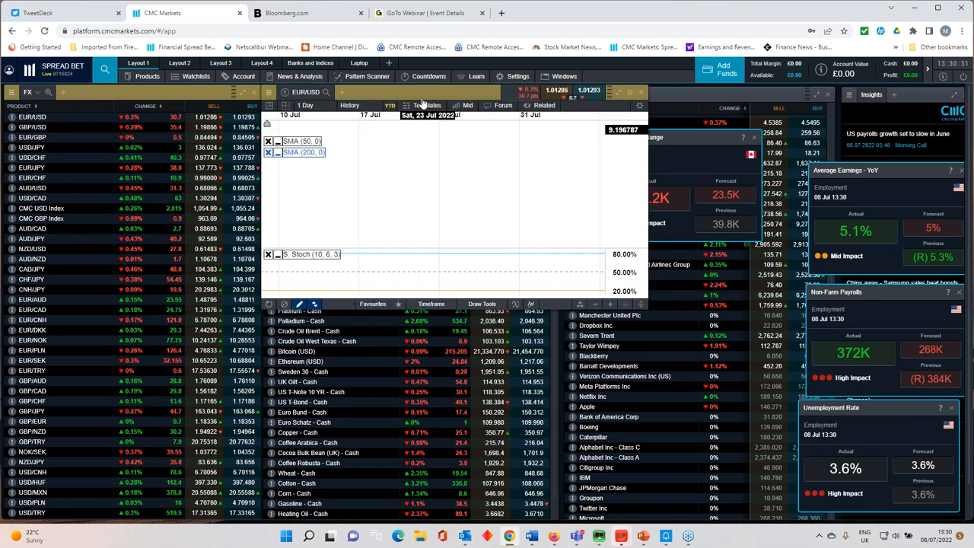
left_click_drag(393, 91, 261, 314)
left_click(174, 326)
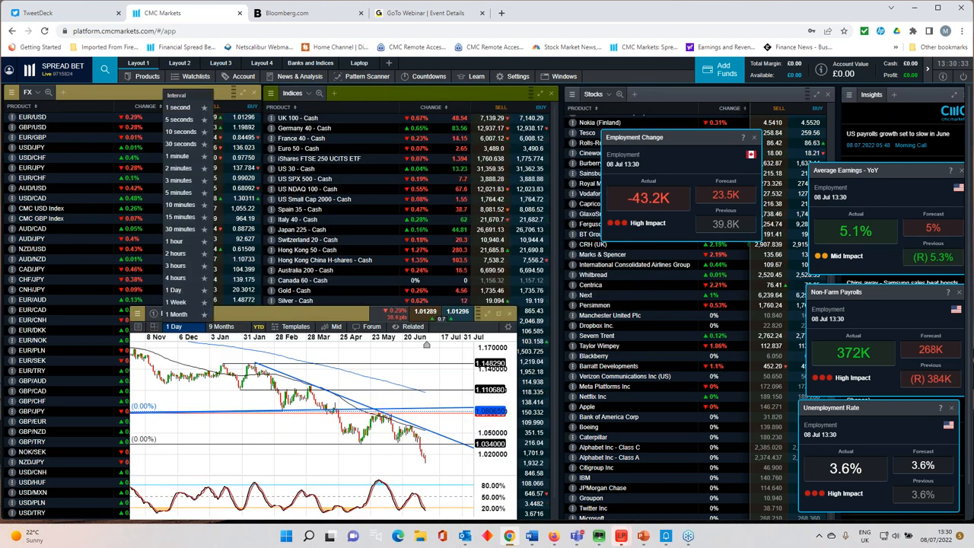
left_click(182, 191)
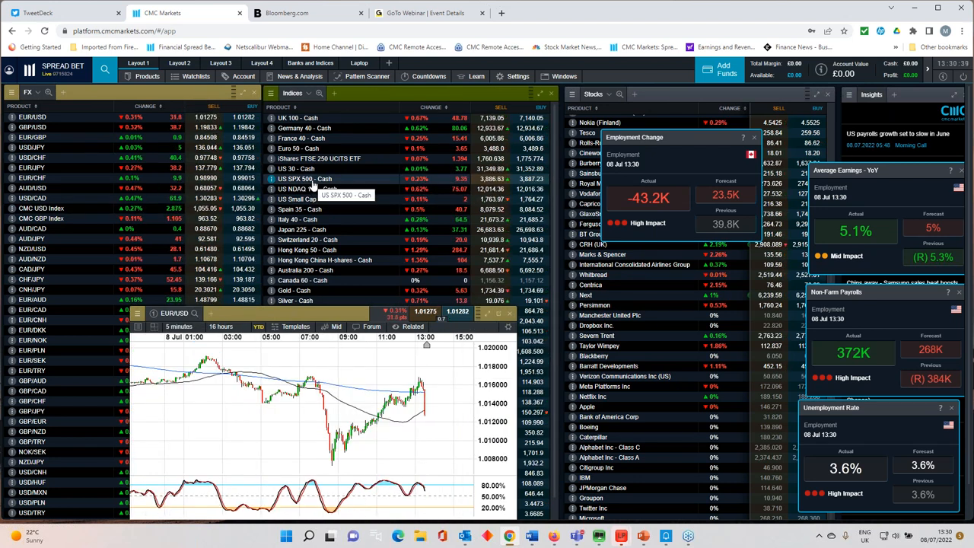
Open a US SPX 500 - Cash chart from Indices and set it to 5-minute candles.
left_click(312, 185)
double_click(312, 182)
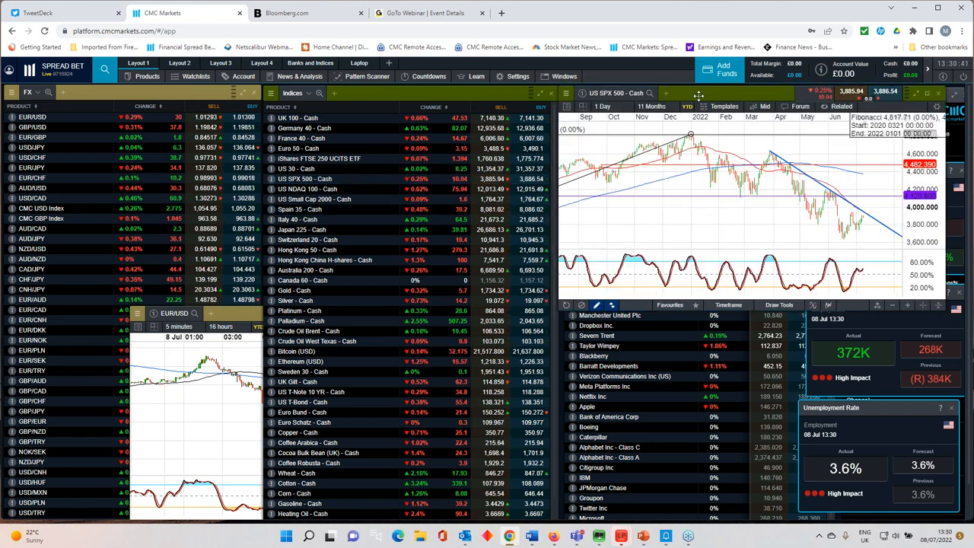
left_click(601, 135)
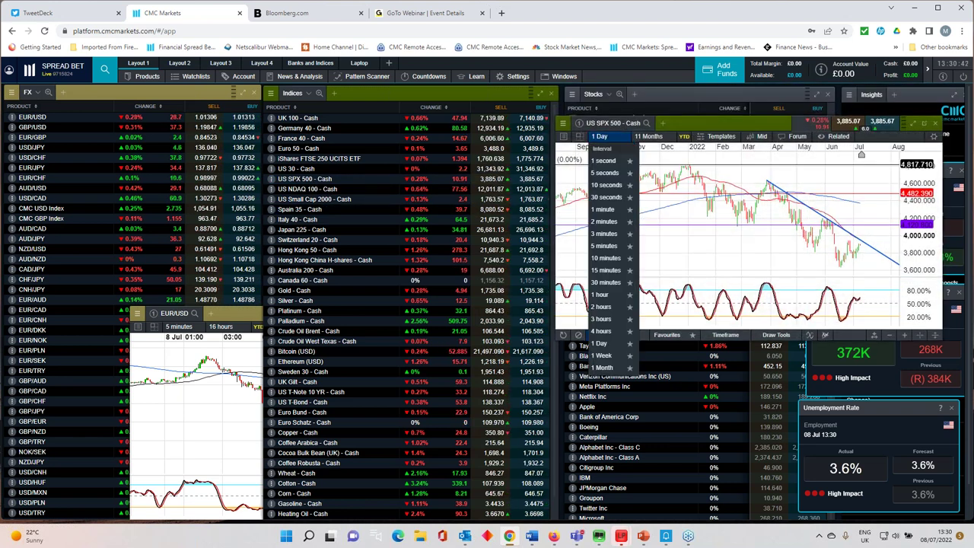
left_click(606, 246)
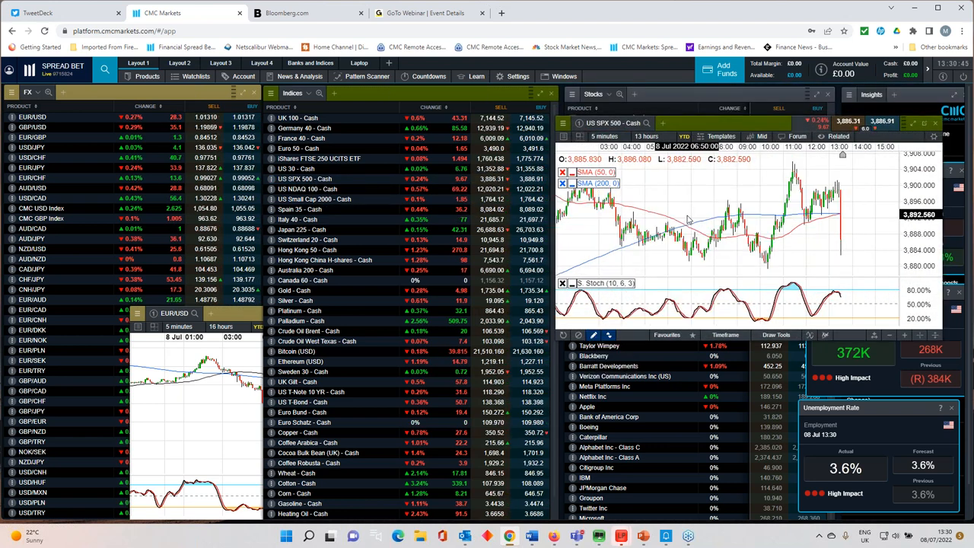
scroll(687, 220, "up", 2)
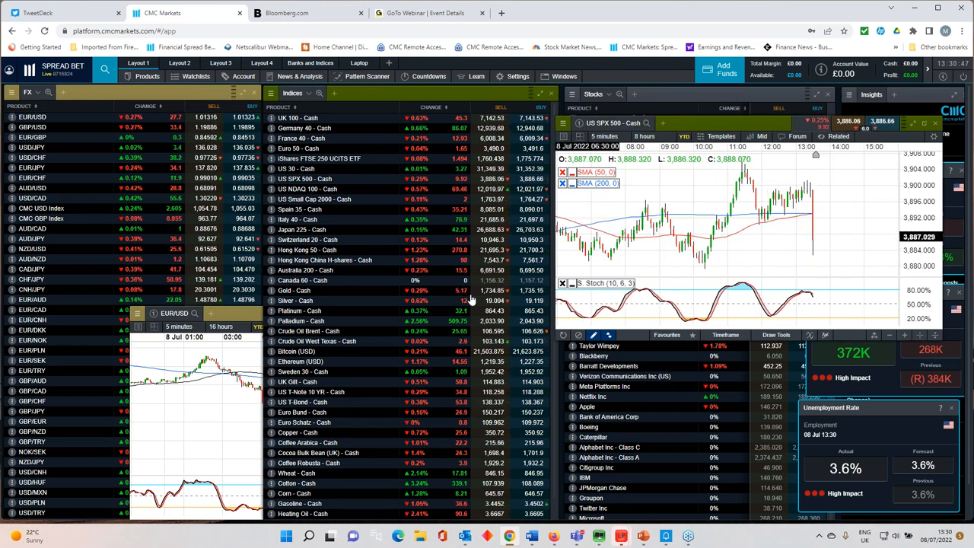
Arrange the EUR/USD and SPX charts side by side over the workspace.
left_click_drag(248, 315, 344, 224)
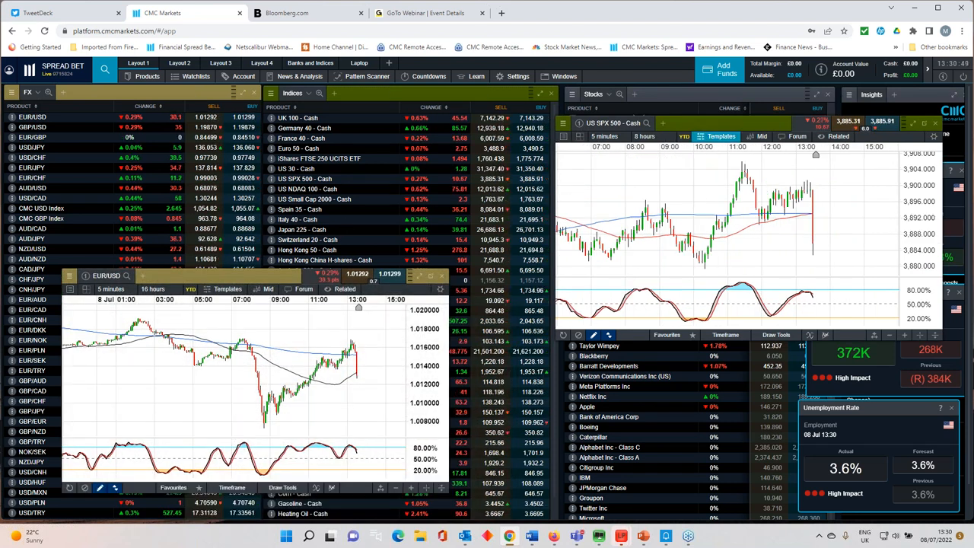
left_click_drag(697, 142, 585, 225)
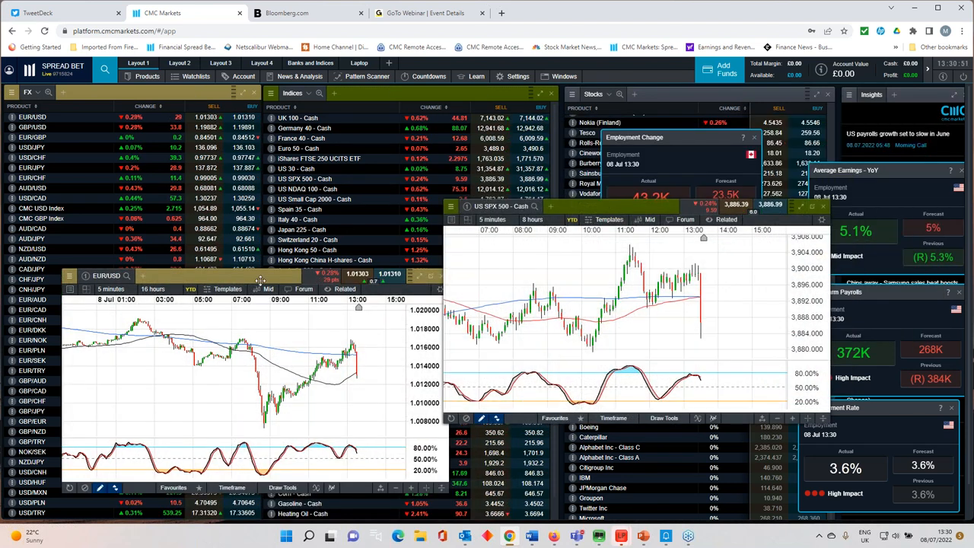
mouse_move(242, 263)
left_mouse_down()
mouse_move(224, 260)
mouse_move(202, 186)
left_mouse_up()
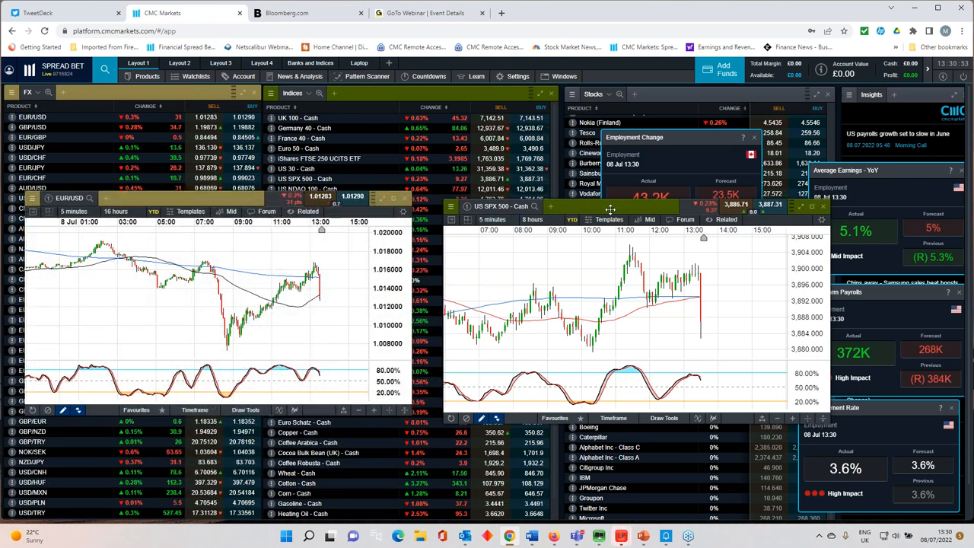
left_click_drag(598, 216, 511, 273)
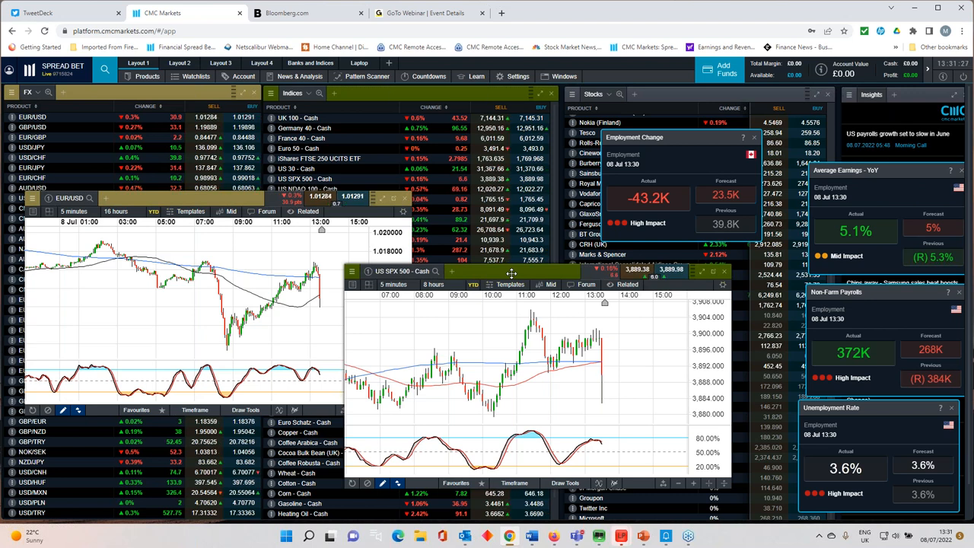
scroll(546, 371, "down", 2)
scroll(546, 371, "down", 2)
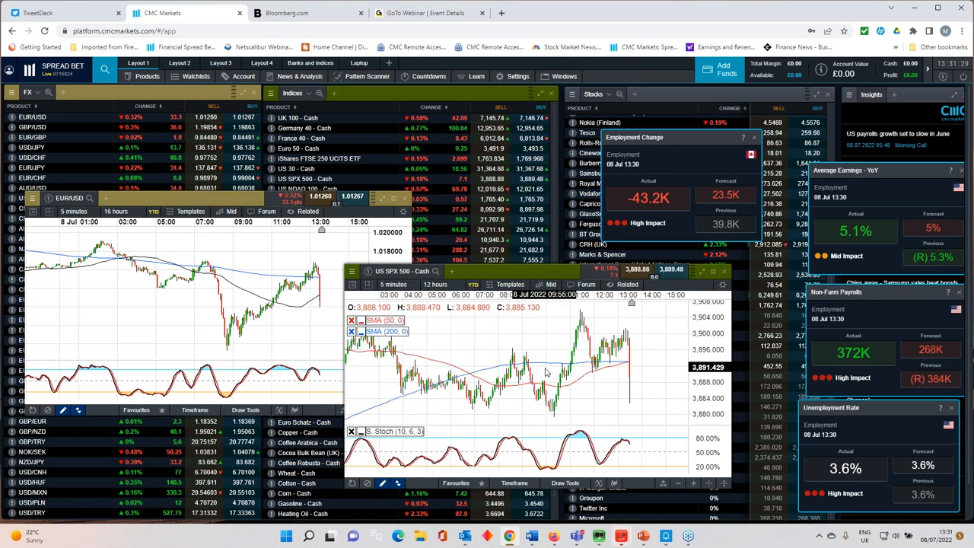
scroll(563, 384, "down", 1)
scroll(594, 403, "down", 2)
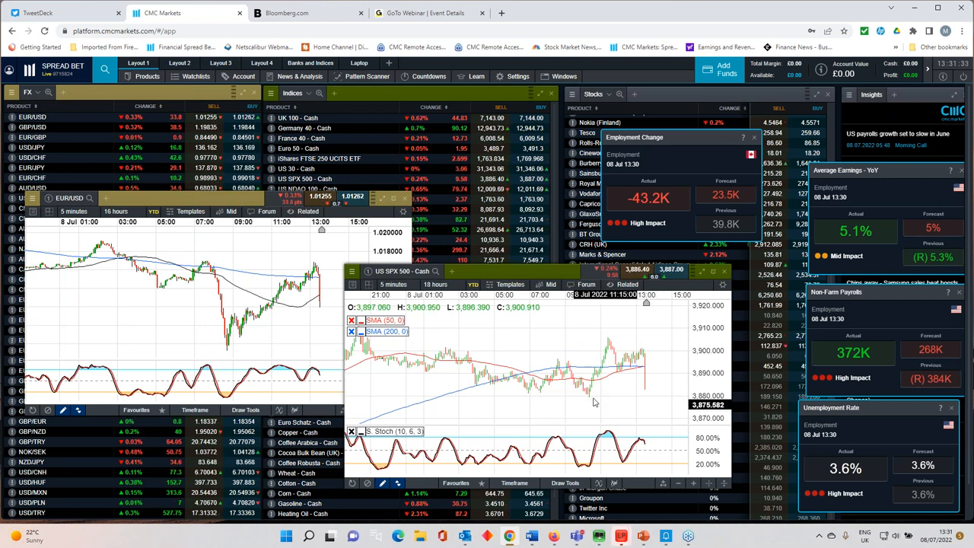
scroll(572, 396, "up", 3)
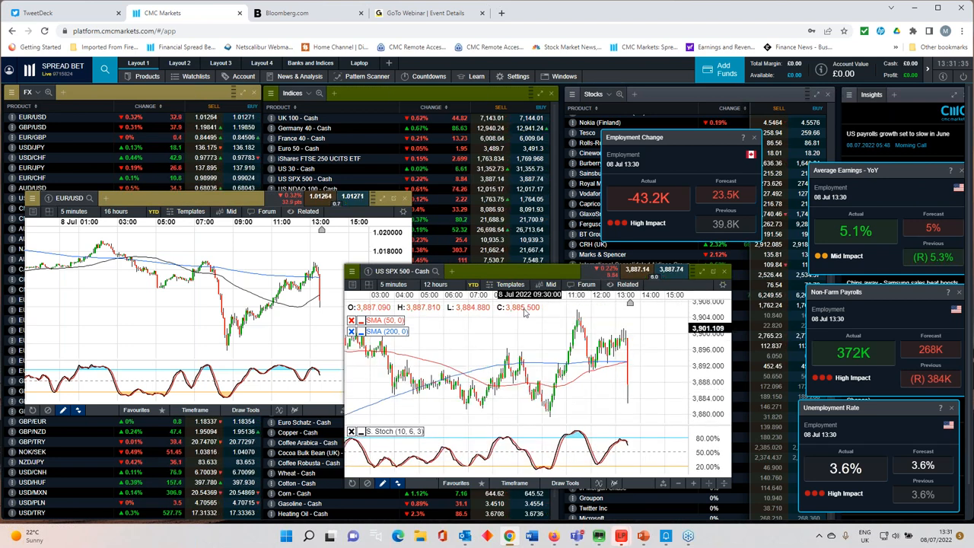
Move the US SPX 500 chart window further left.
left_click_drag(515, 272, 417, 271)
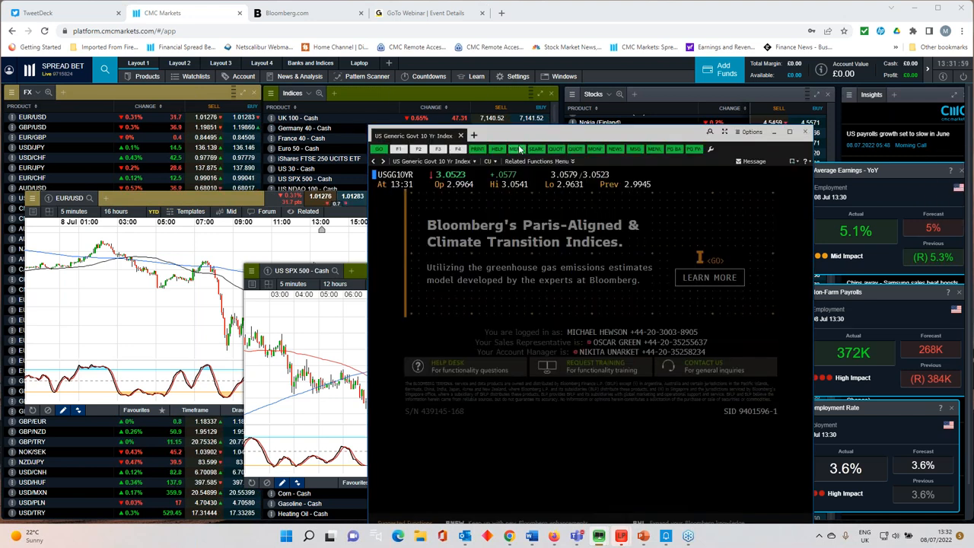
Reposition the Bloomberg window and chart the 10-year yield, year-to-date then one-day intraday.
left_click_drag(527, 137, 474, 100)
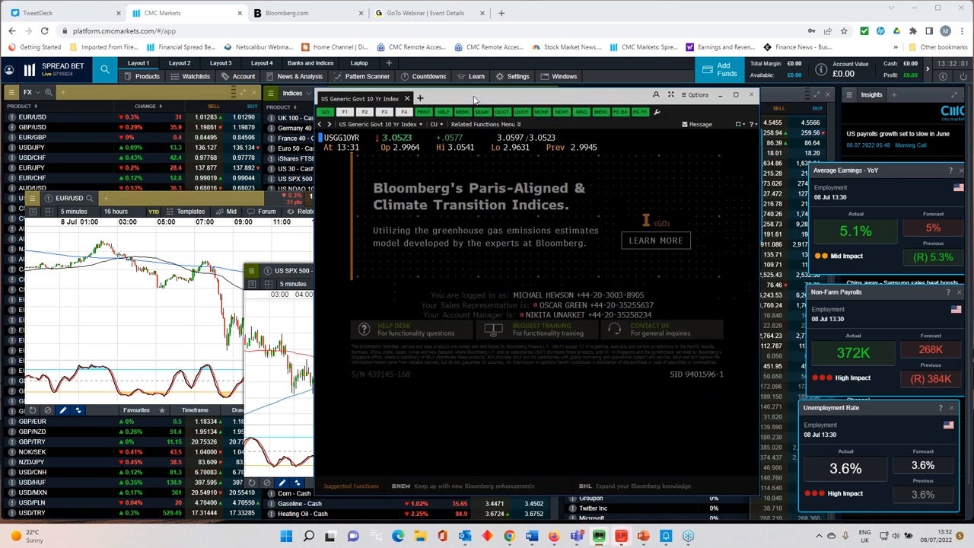
type("GP")
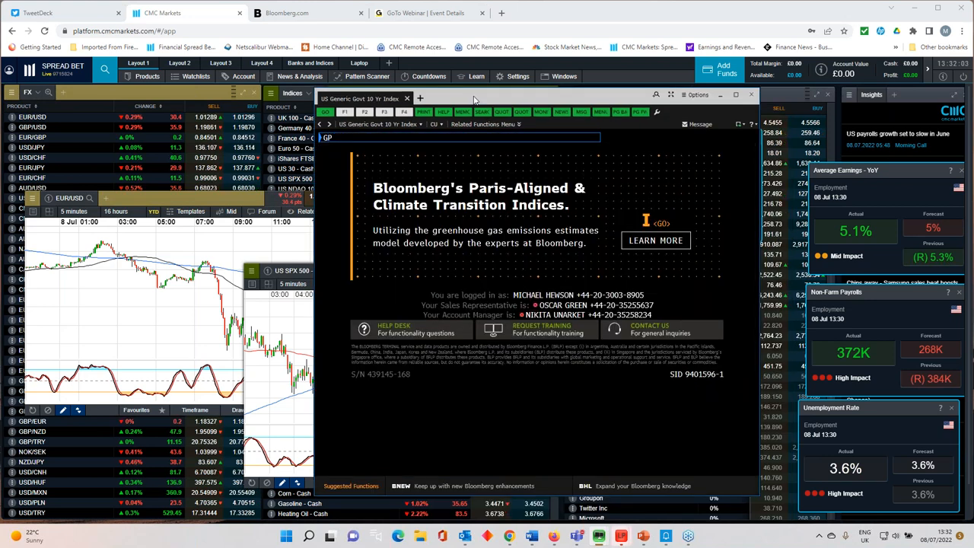
key("Return")
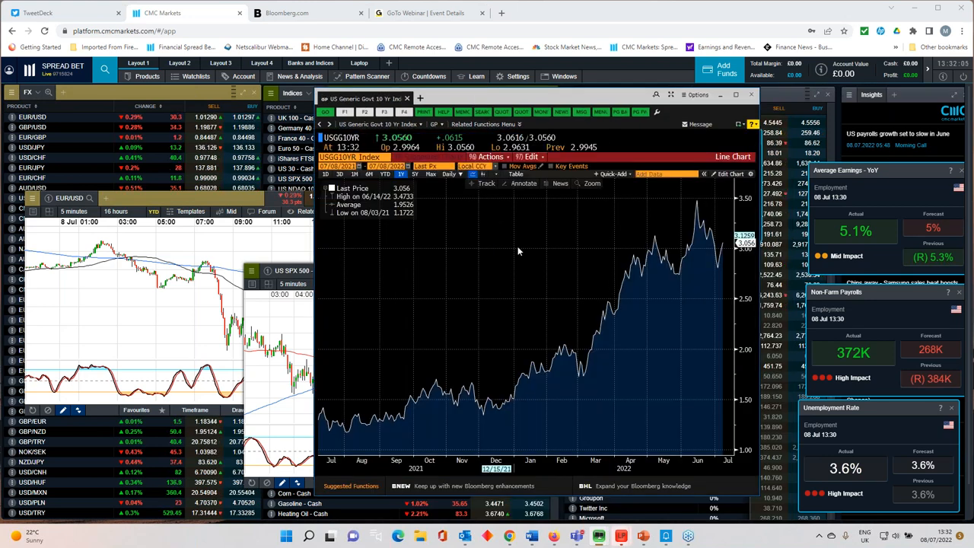
left_click(385, 174)
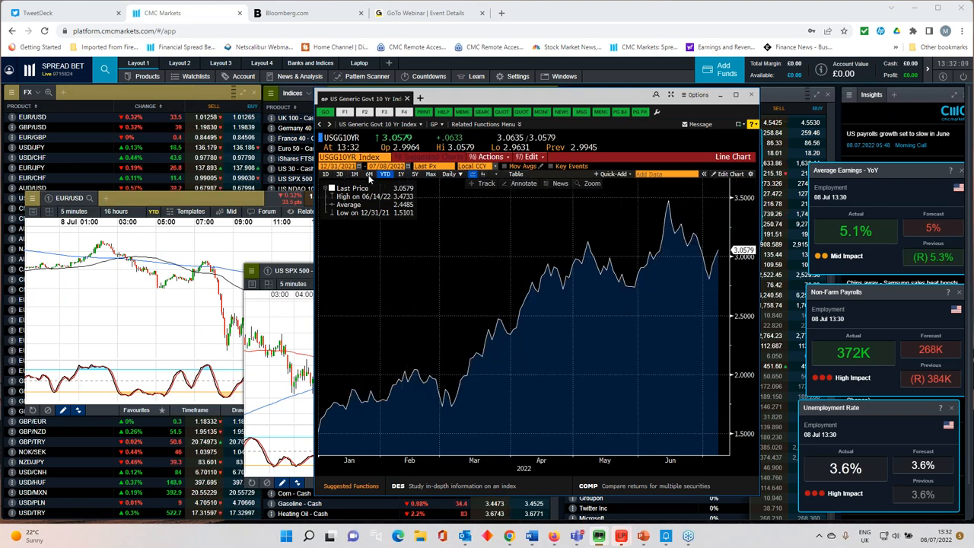
left_click(326, 174)
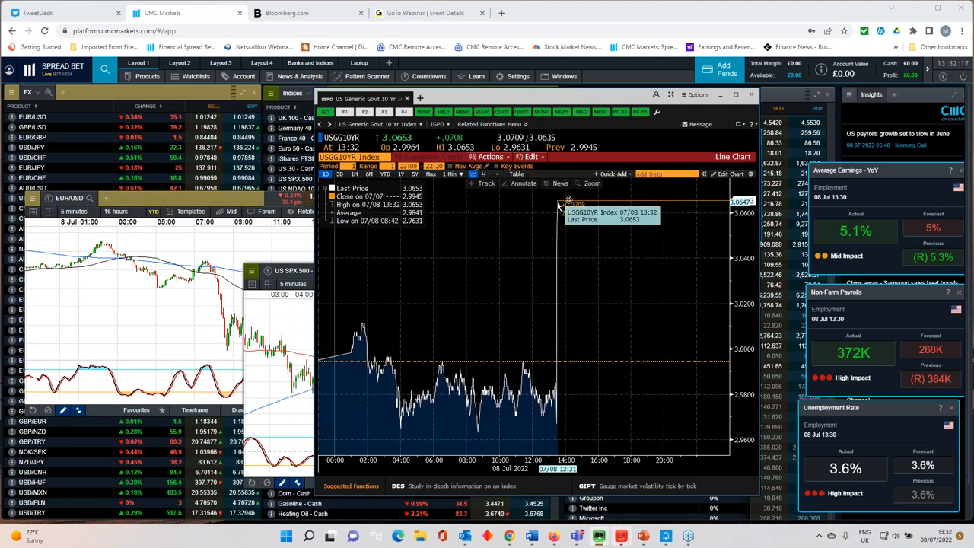
Load USGG2YR Index as a GP line chart on 1D, then hide Bloomberg to return to CMC Markets.
left_click(371, 136)
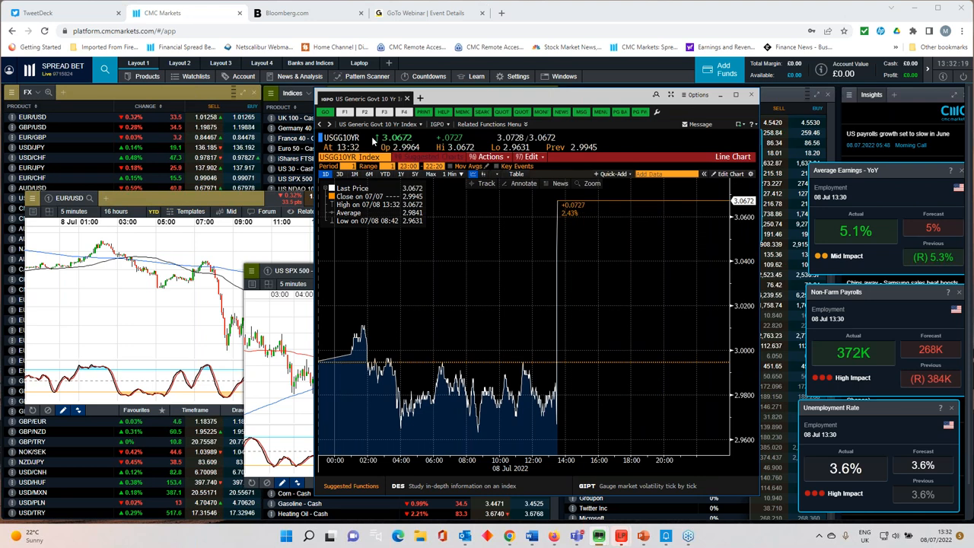
type("US 2 YEA")
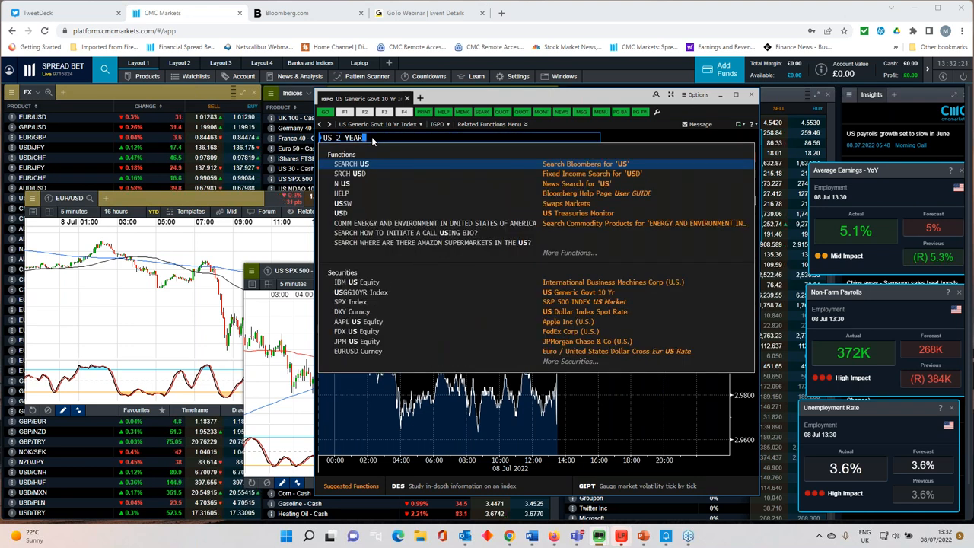
type("R")
left_click(366, 295)
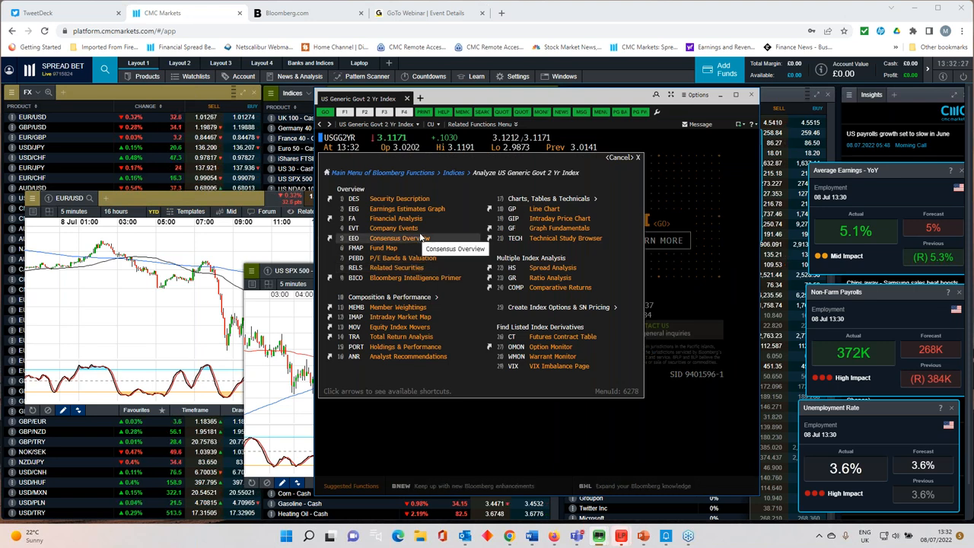
left_click(535, 210)
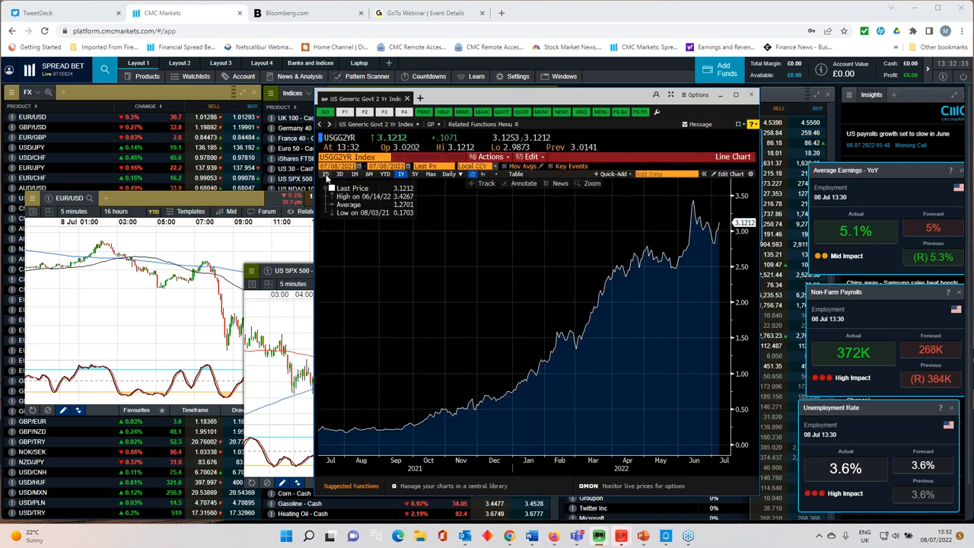
left_click(326, 174)
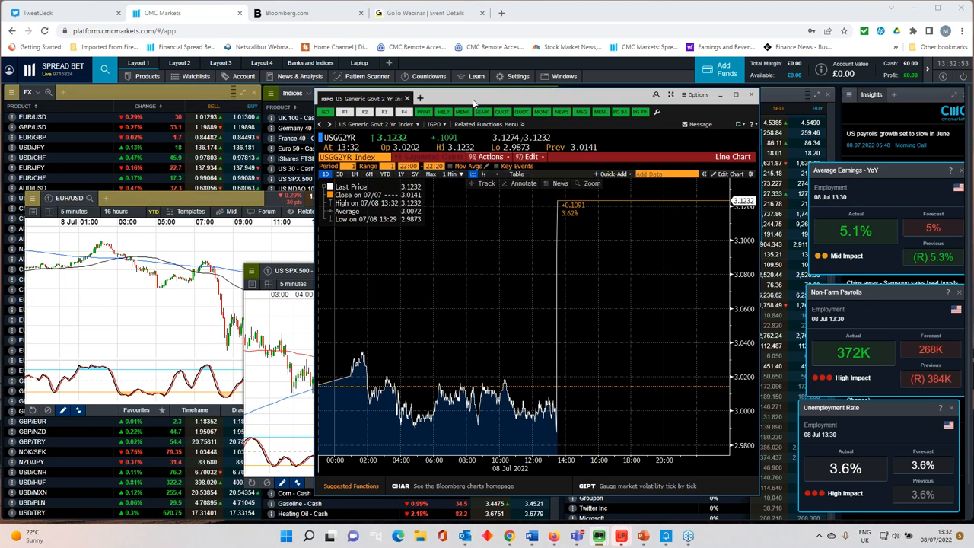
key("alt+Tab")
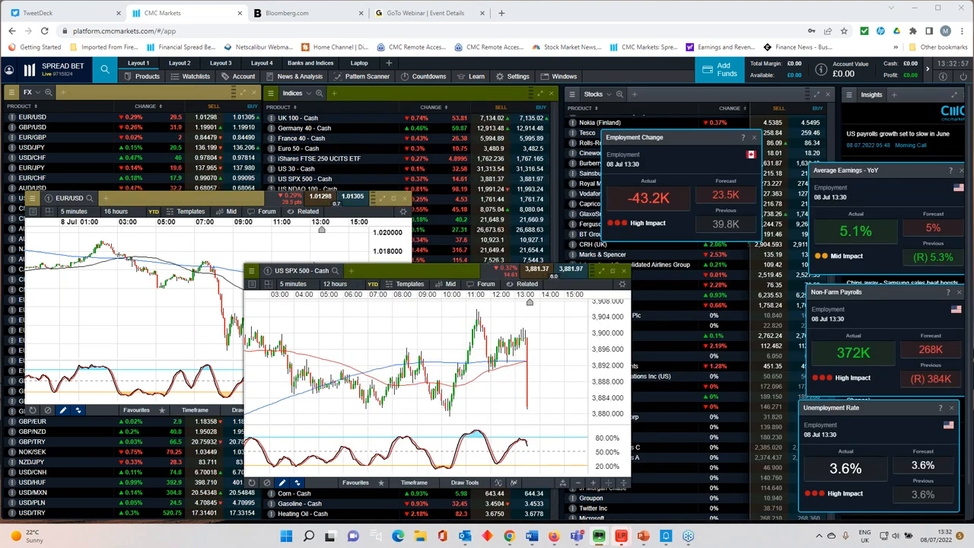
Move the US SPX 500 chart up-left and set its interval to 1 Day.
left_click_drag(411, 276, 331, 258)
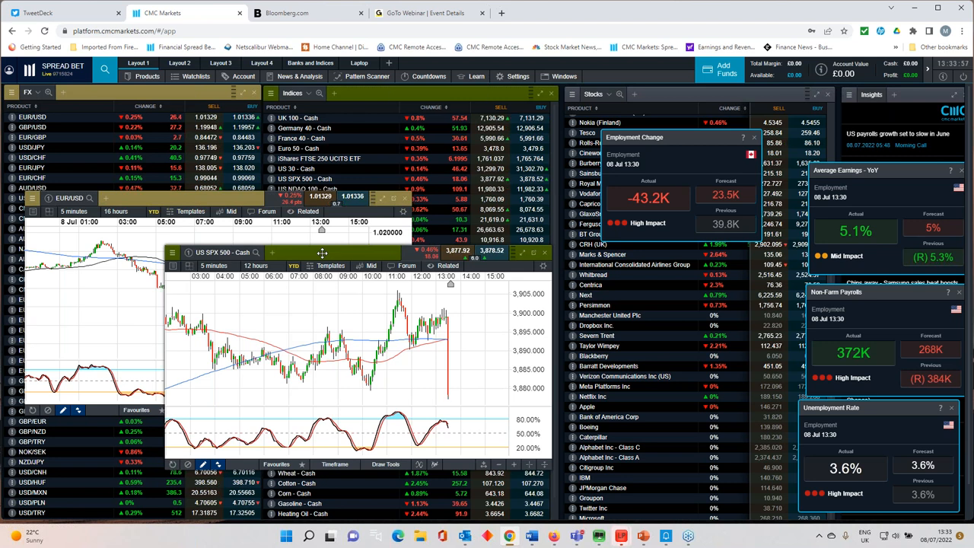
left_click(214, 266)
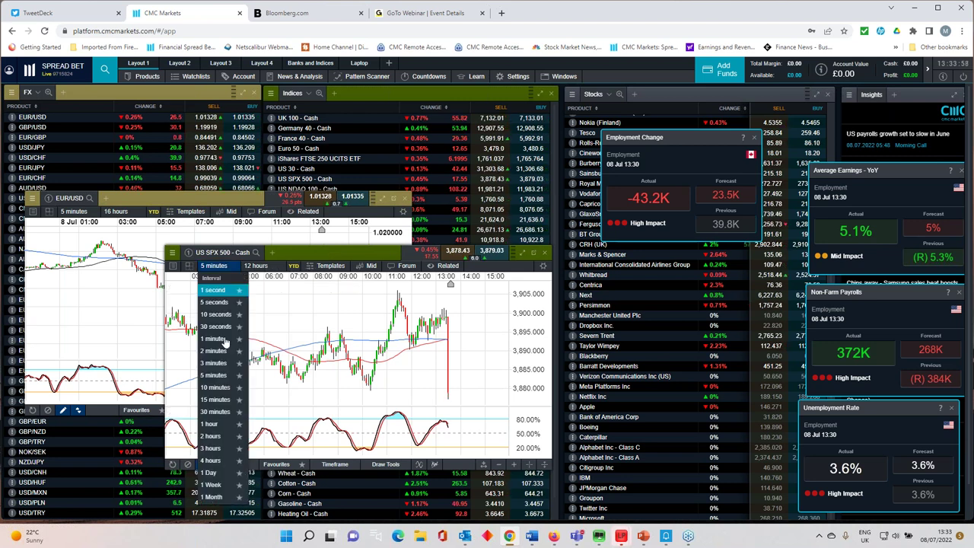
left_click(222, 472)
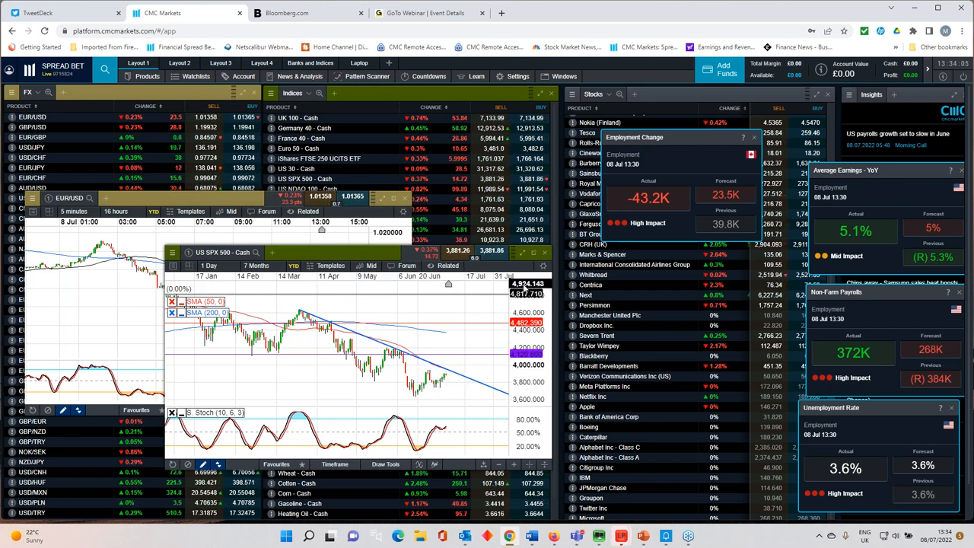
View the daily SPX chart full-workspace, restore it into the layout, then close it.
left_click(522, 252)
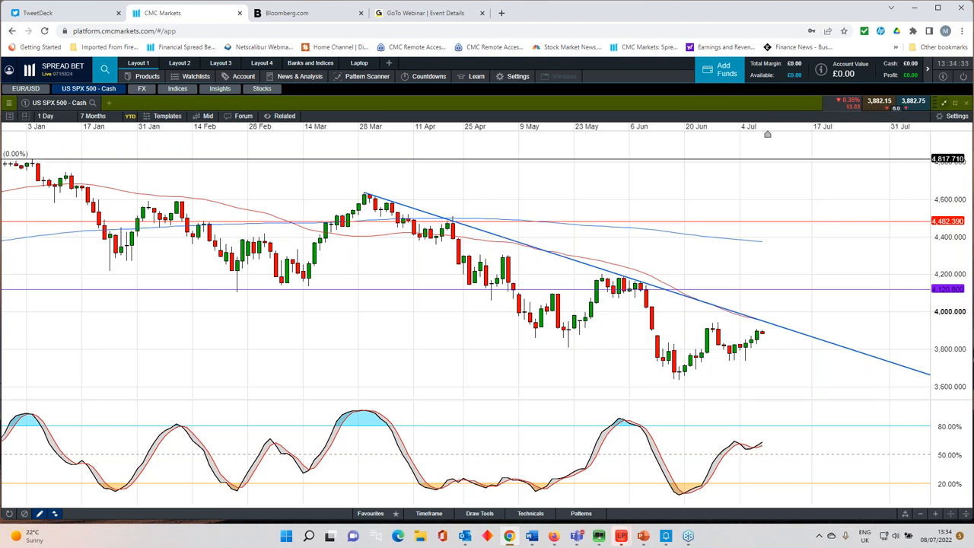
left_click(944, 102)
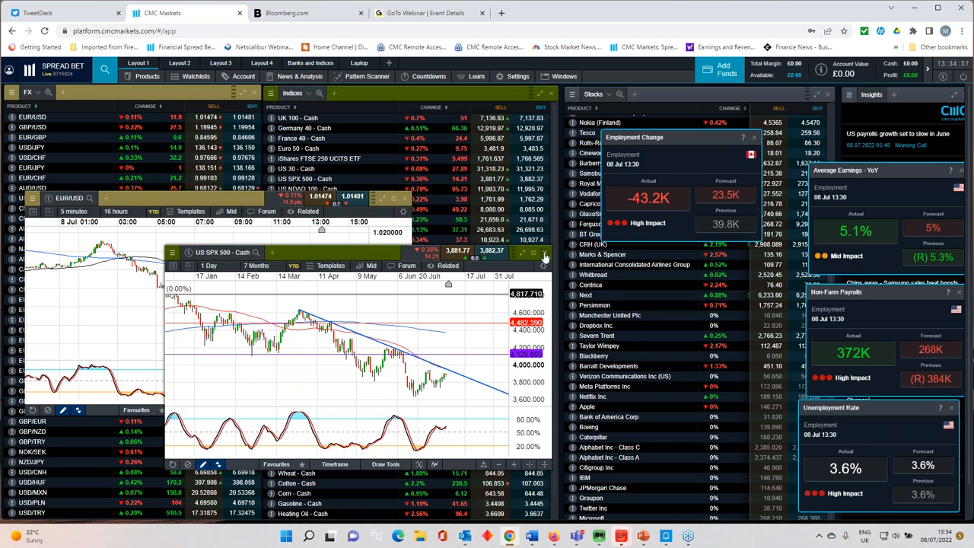
left_click(544, 254)
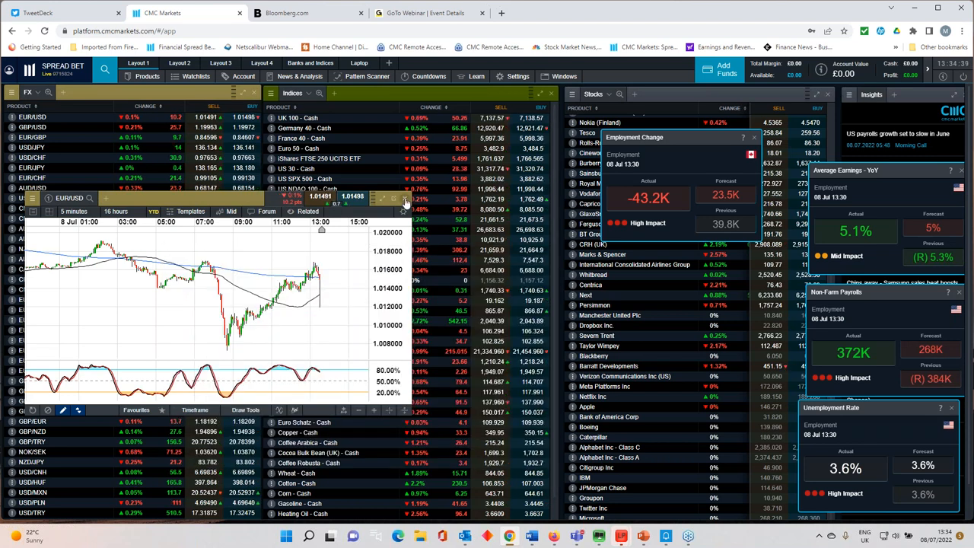
Set the EUR/USD chart to 1 Day, reposition it, then close it.
left_click(76, 212)
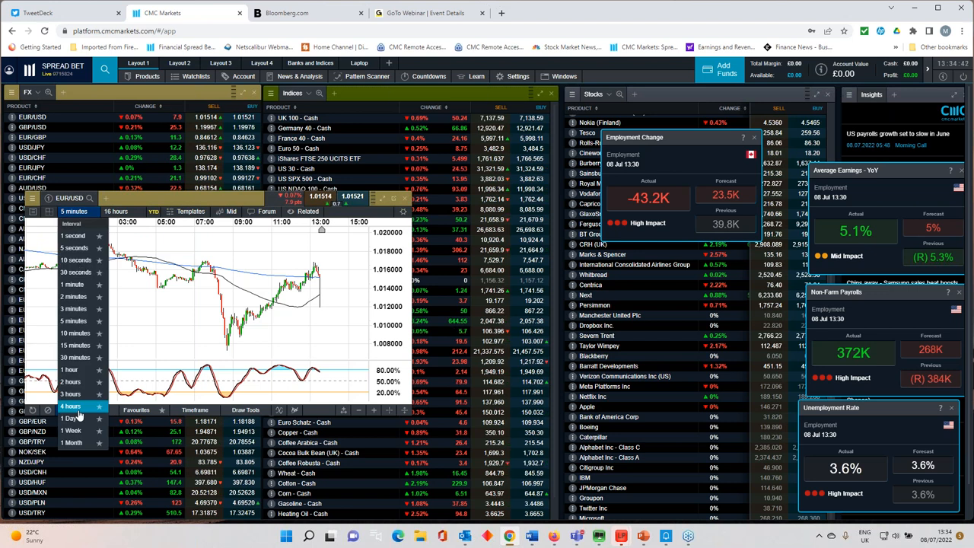
left_click(72, 418)
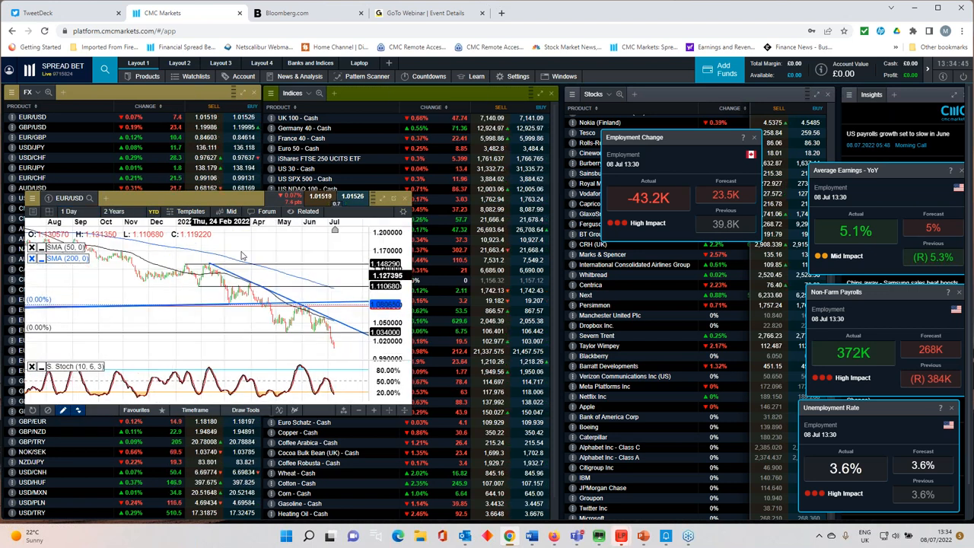
left_click_drag(202, 196, 307, 182)
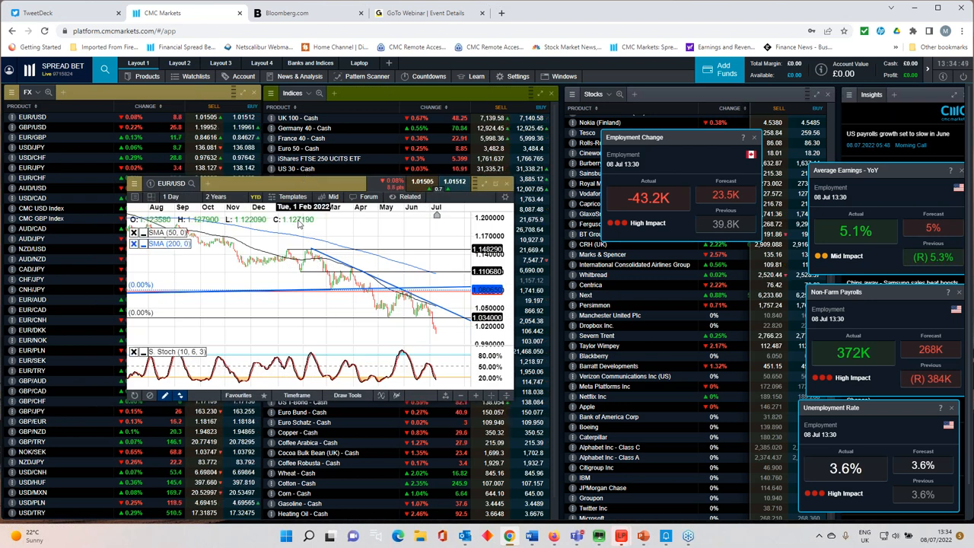
scroll(299, 223, "up", 3)
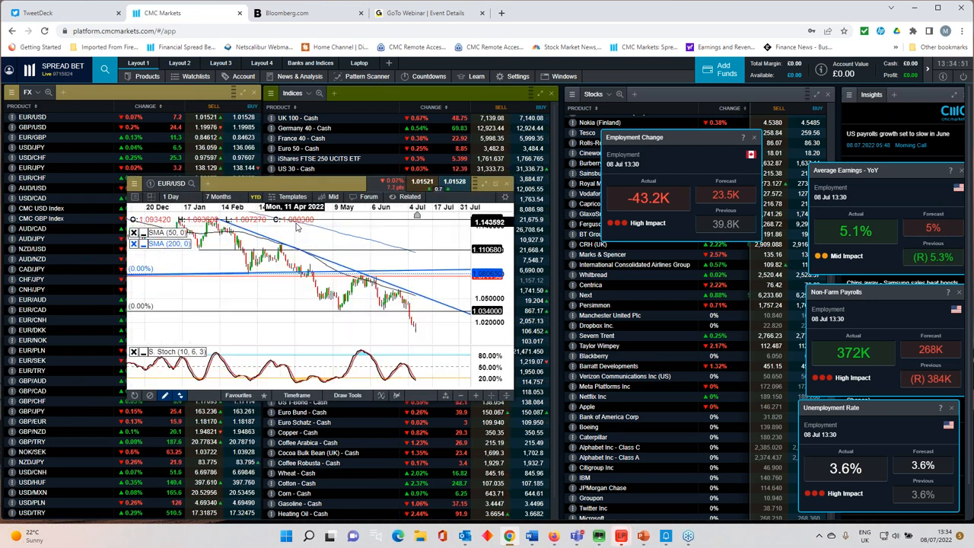
scroll(299, 225, "up", 1)
scroll(299, 226, "up", 1)
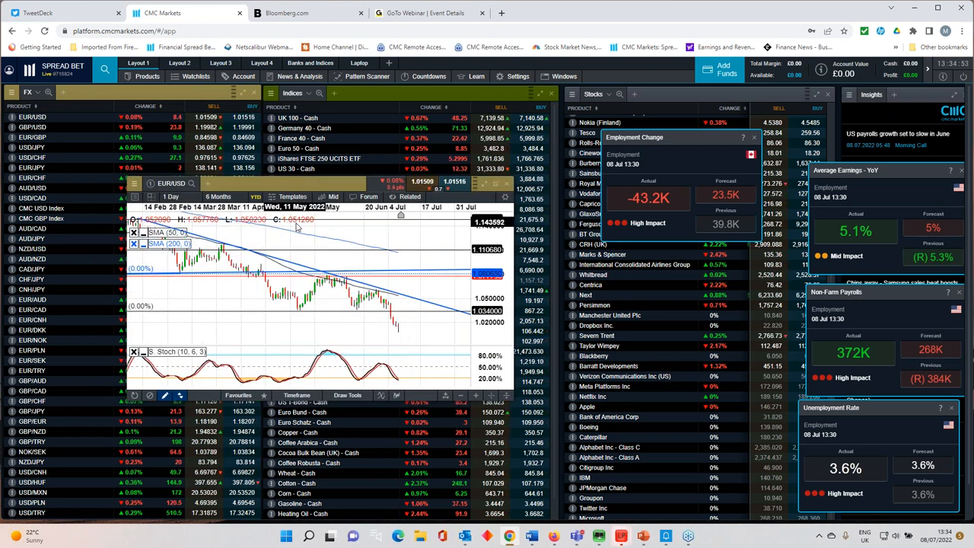
scroll(299, 226, "up", 1)
scroll(299, 226, "up", 1)
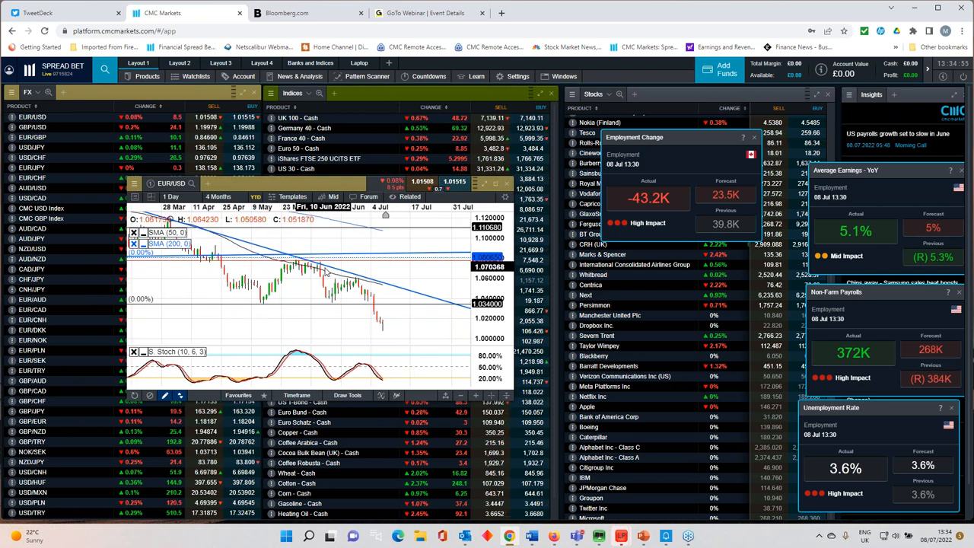
left_click_drag(309, 185, 251, 213)
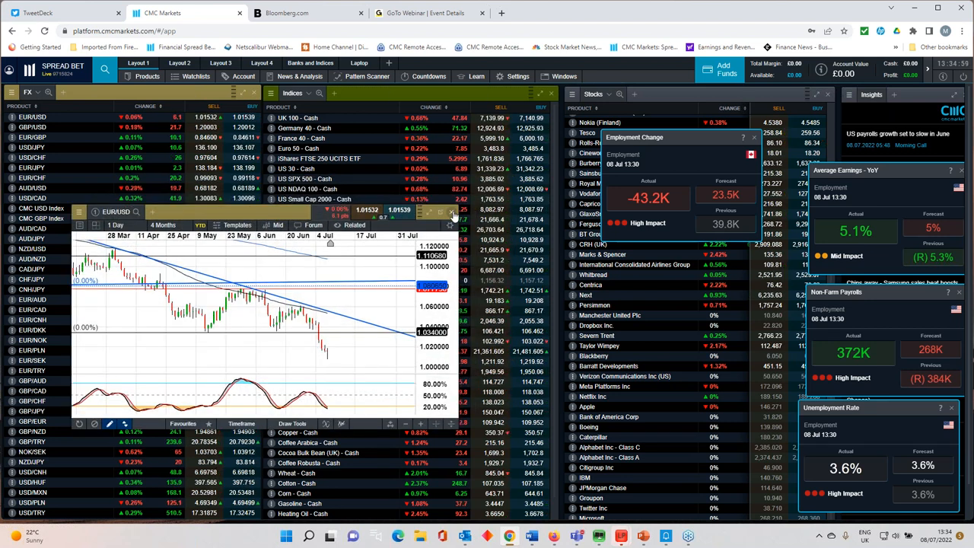
left_click(450, 212)
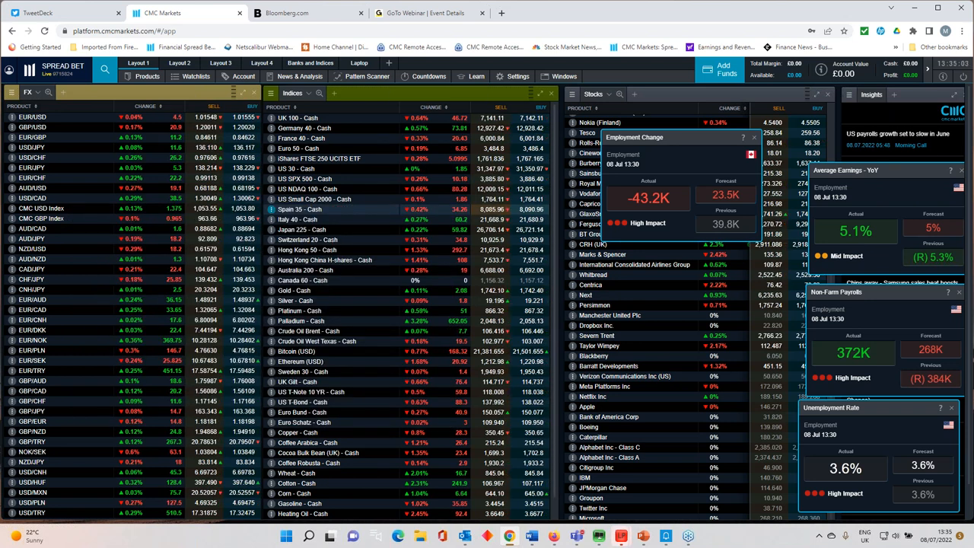
Bring up a USD/CAD chart from the FX watchlist and maximise it in the workspace.
left_click(40, 202)
left_click_drag(394, 139, 323, 206)
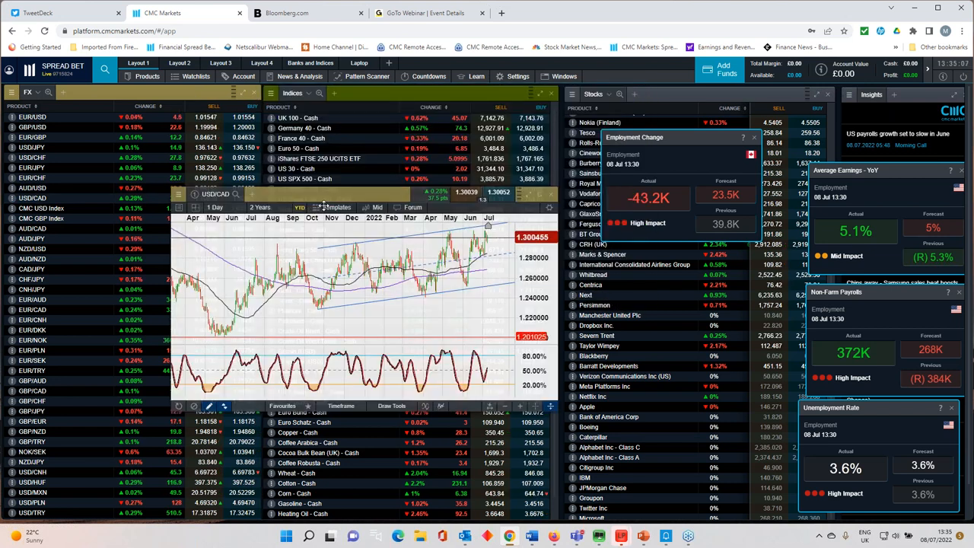
left_click(528, 195)
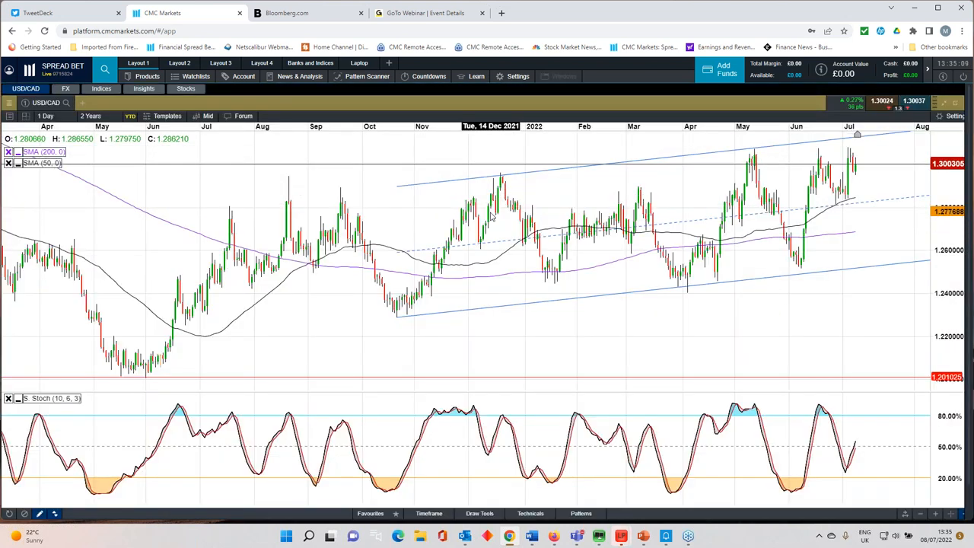
scroll(492, 217, "up", 2)
scroll(844, 202, "up", 2)
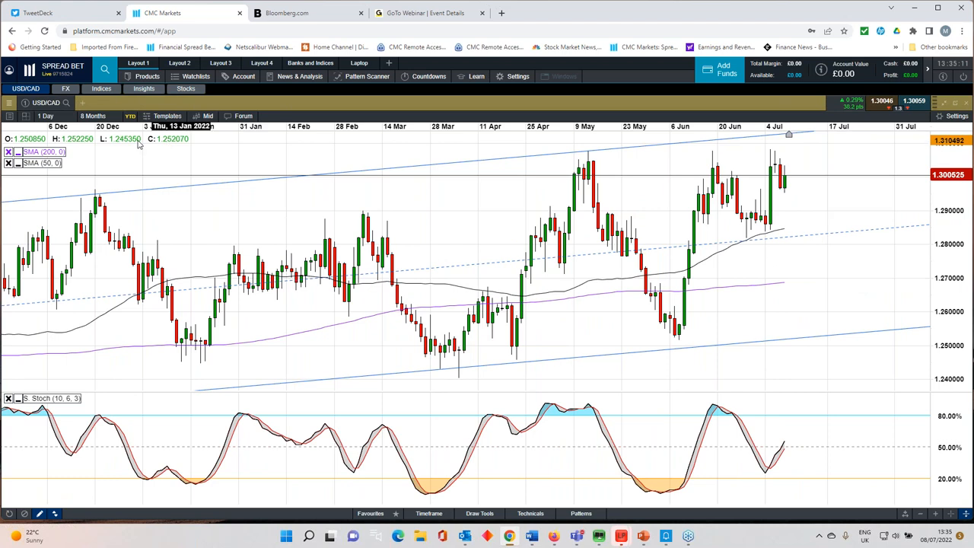
Switch the USD/CAD chart to 5-minute candles and restore it into the layout.
left_click(46, 116)
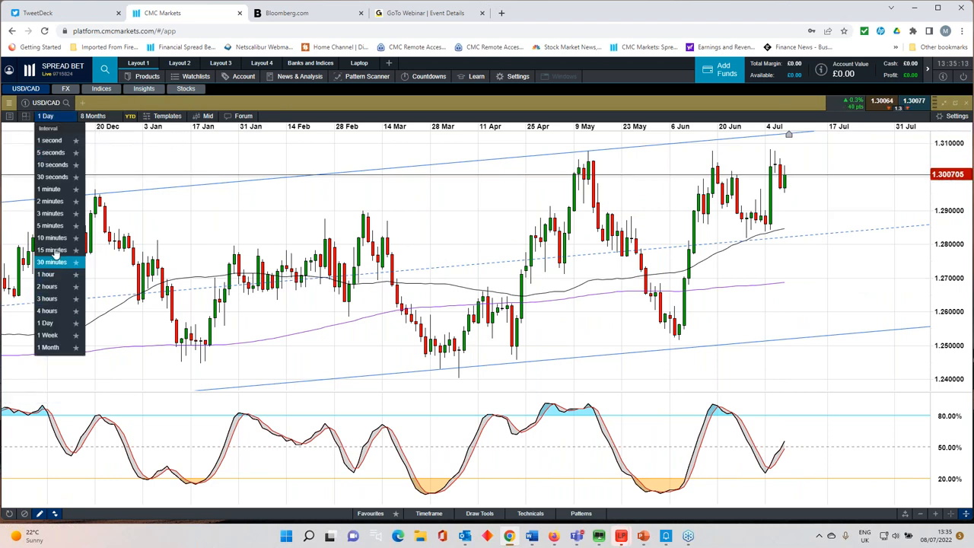
left_click(50, 226)
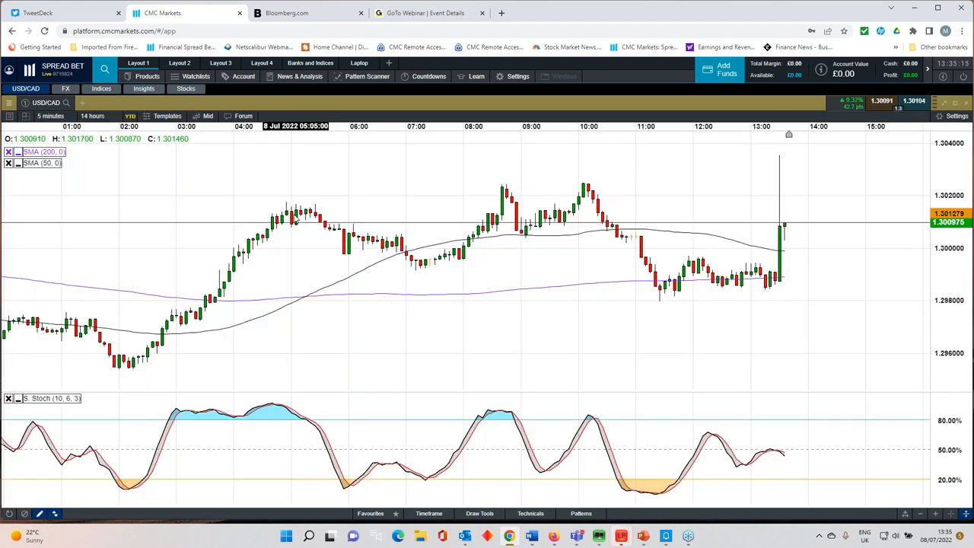
scroll(295, 219, "down", 1)
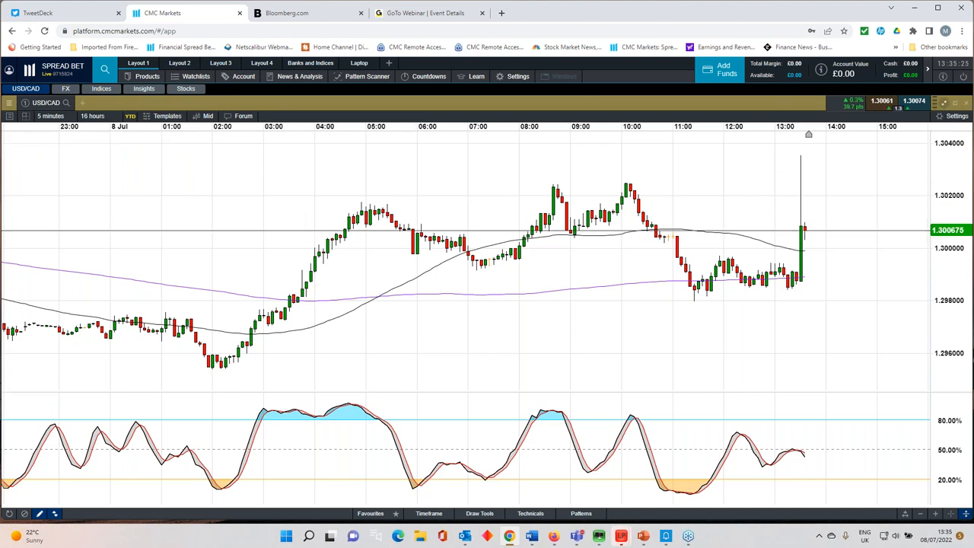
left_click(944, 102)
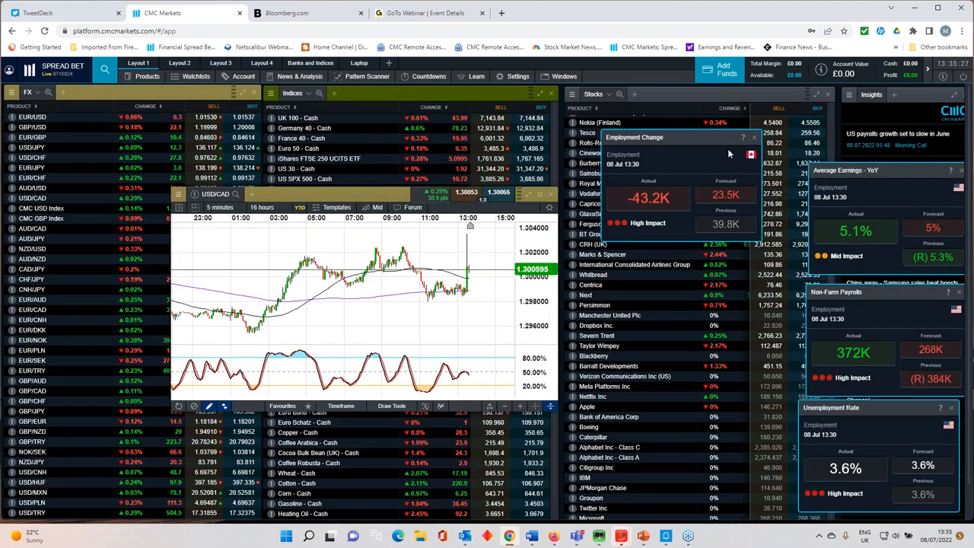
Dismiss the Employment Change, Average Earnings, Dividend Drop Points, Non-Farm Payrolls and Unemployment Rate popups.
left_click(753, 137)
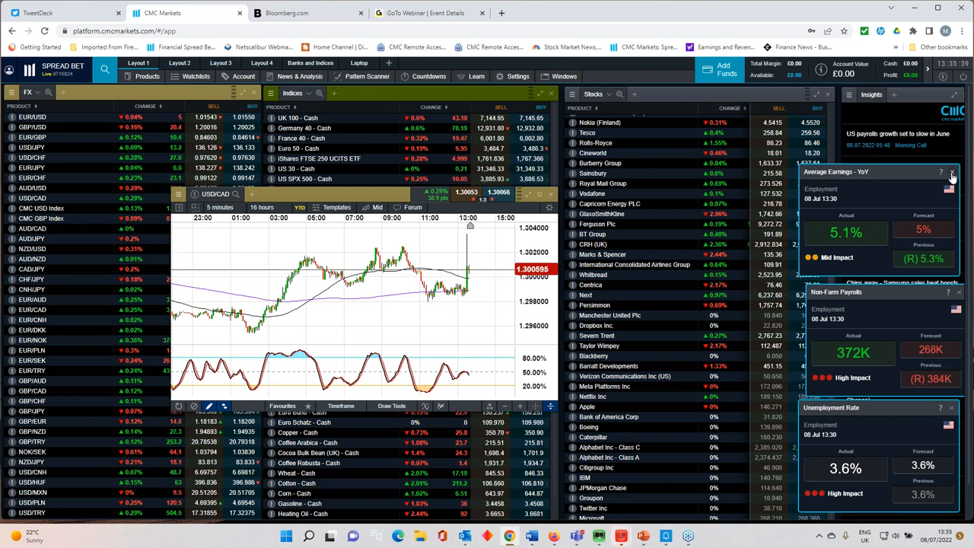
left_click(952, 175)
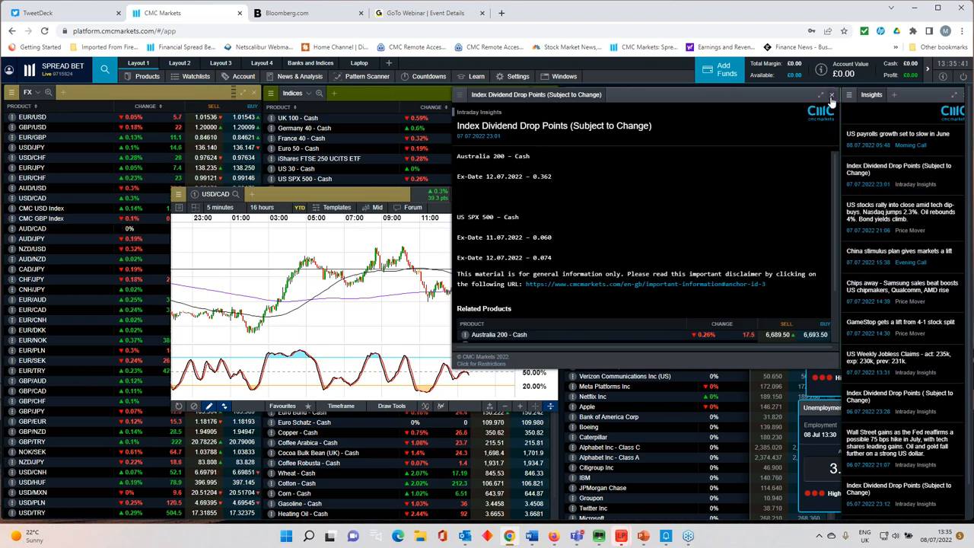
left_click(831, 97)
left_click_drag(889, 301, 866, 294)
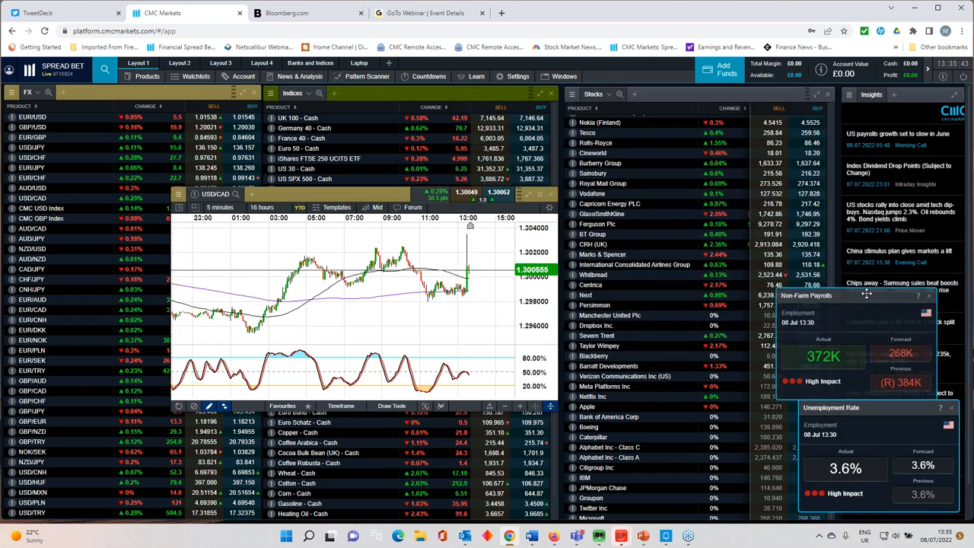
left_click(929, 296)
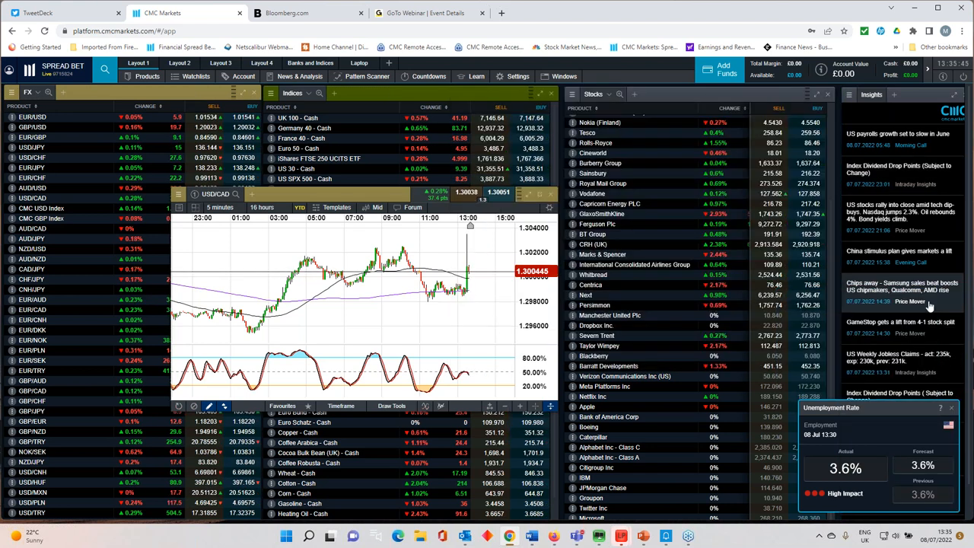
left_click(951, 408)
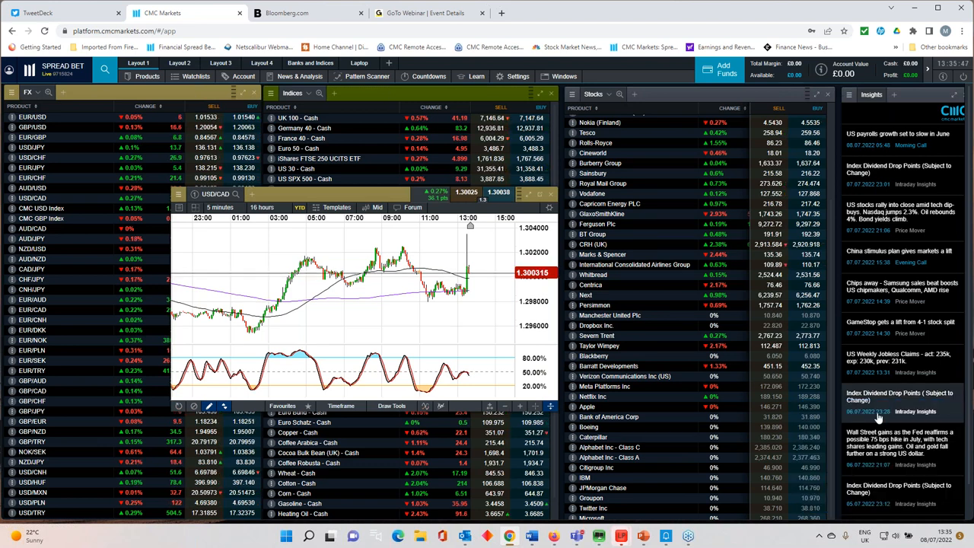
Switch the USD/CAD chart to daily candles.
left_click_drag(337, 194, 407, 186)
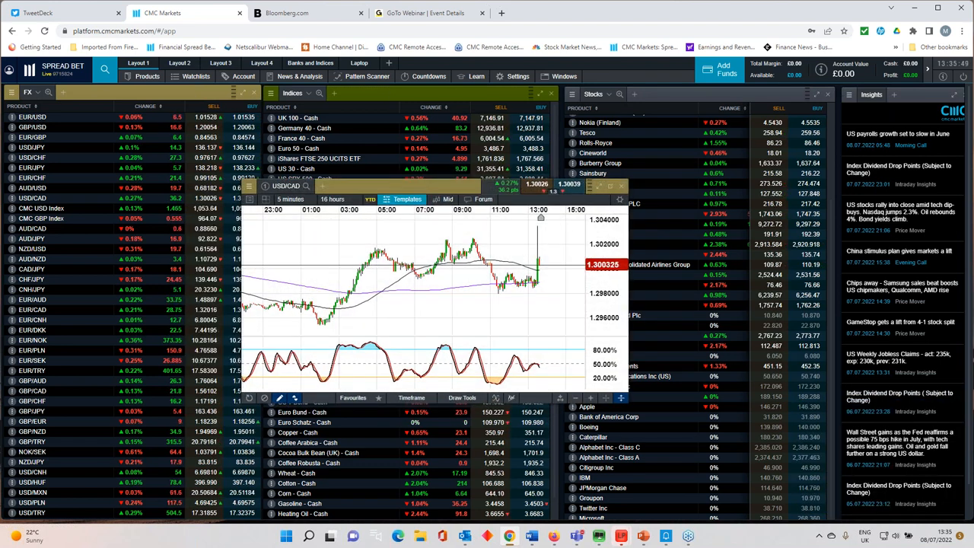
scroll(358, 228, "up", 2)
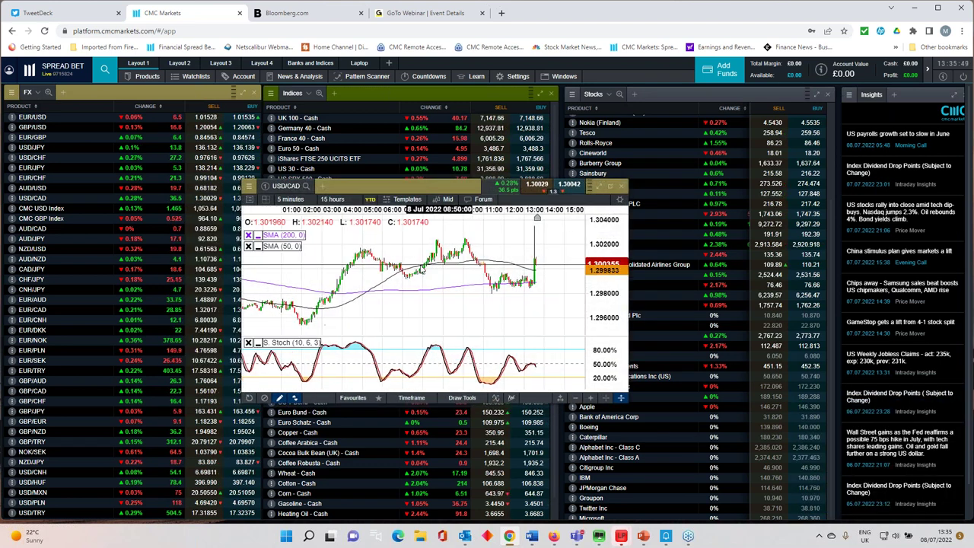
left_click(305, 202)
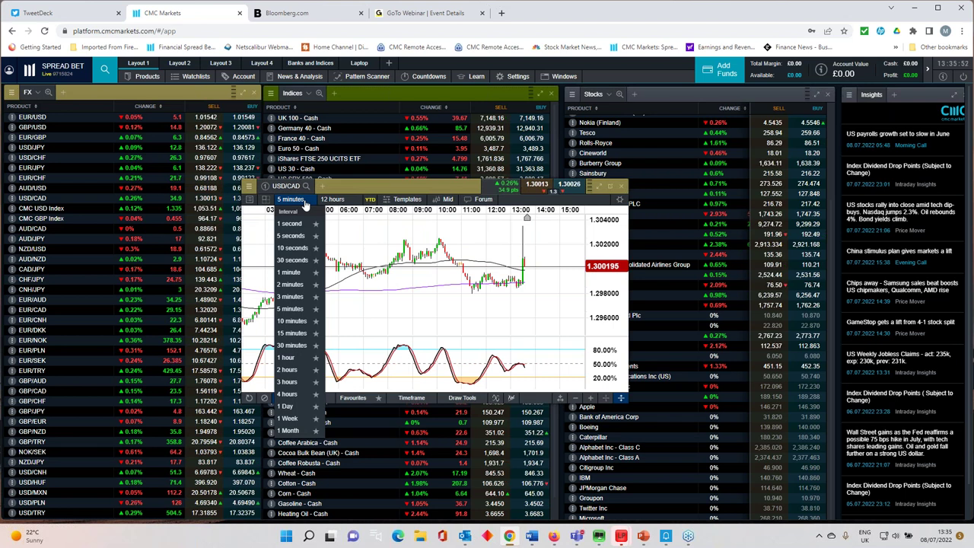
left_click(297, 408)
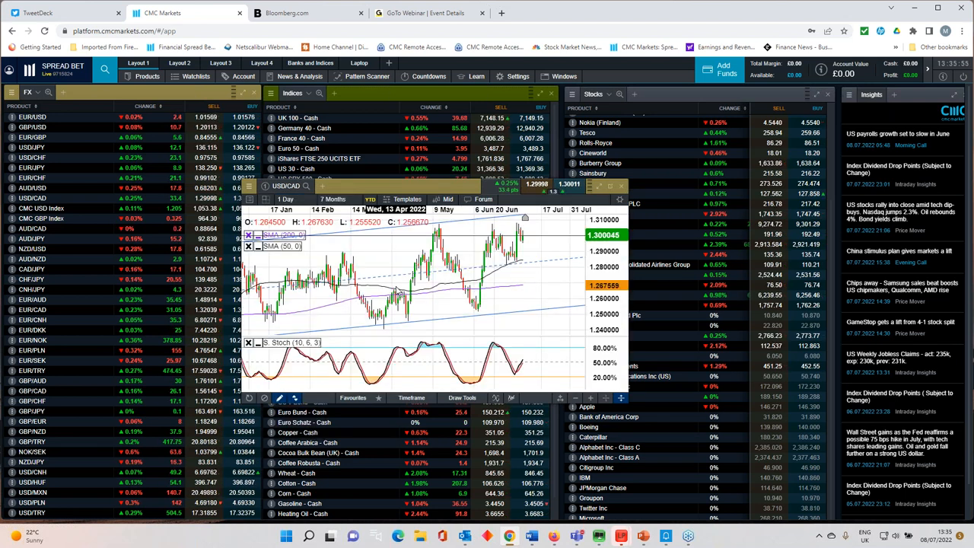
scroll(398, 292, "up", 2)
Enlarge and reposition the USD/CAD daily chart window for review.
left_click_drag(425, 187, 362, 181)
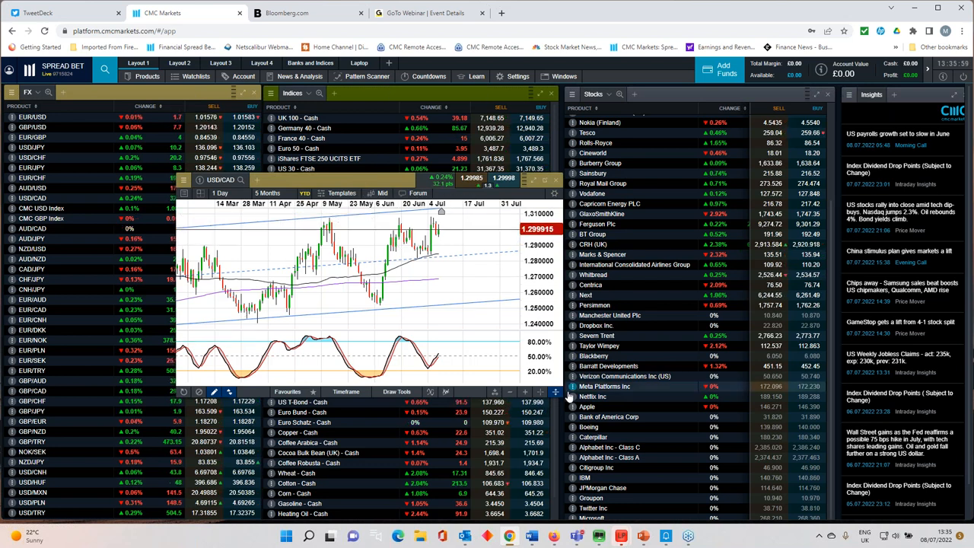
left_click_drag(569, 396, 687, 473)
left_click_drag(452, 182, 418, 175)
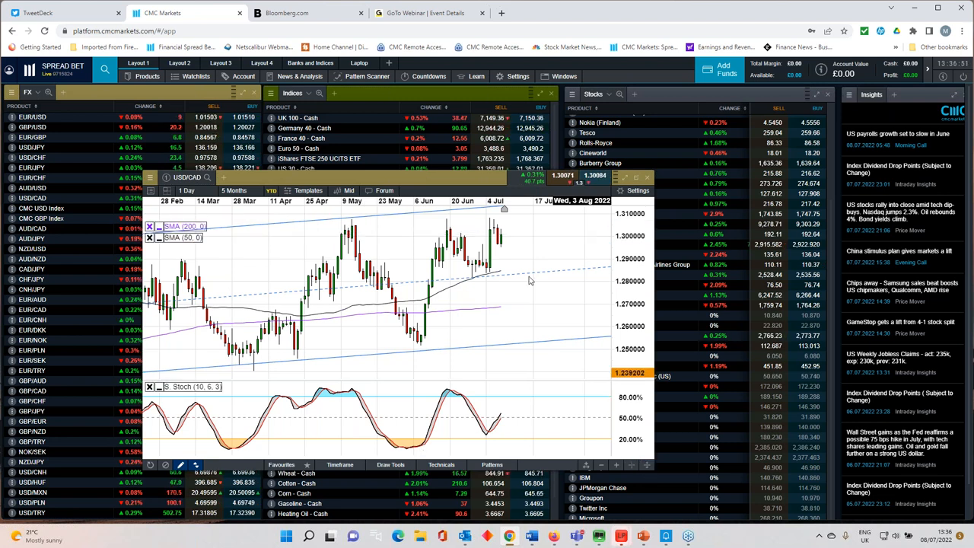
left_click_drag(448, 178, 430, 172)
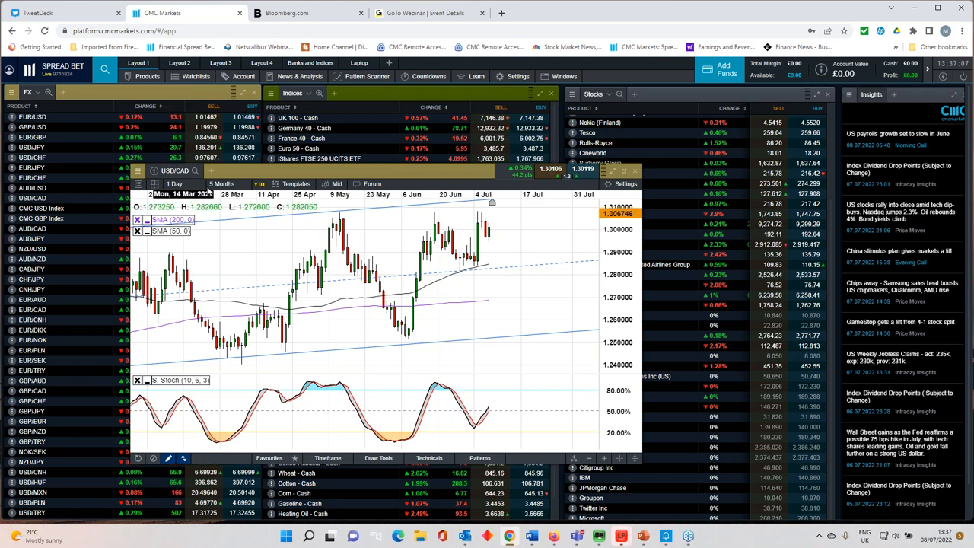
Close the USD/CAD chart and maximise a Copper - Cash daily chart in its place.
left_click(634, 171)
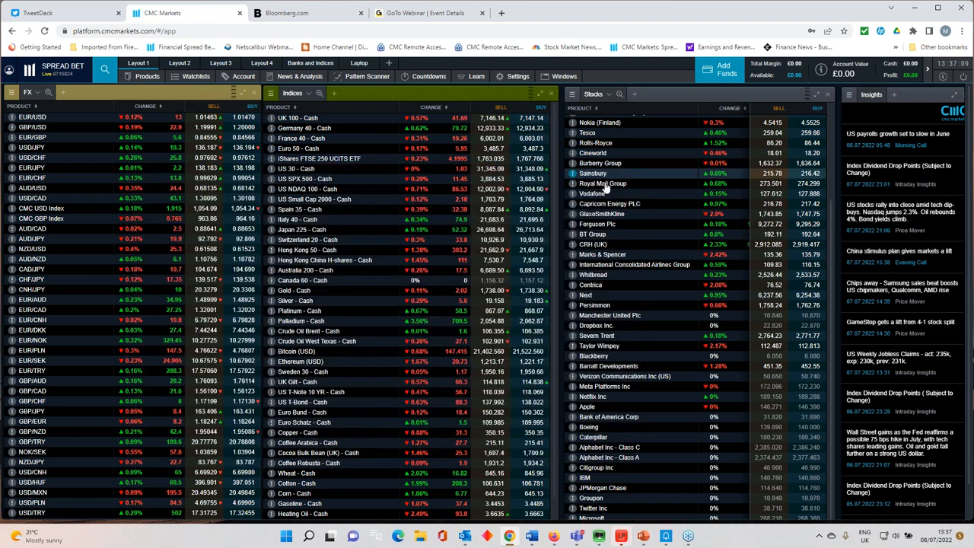
left_click(296, 432)
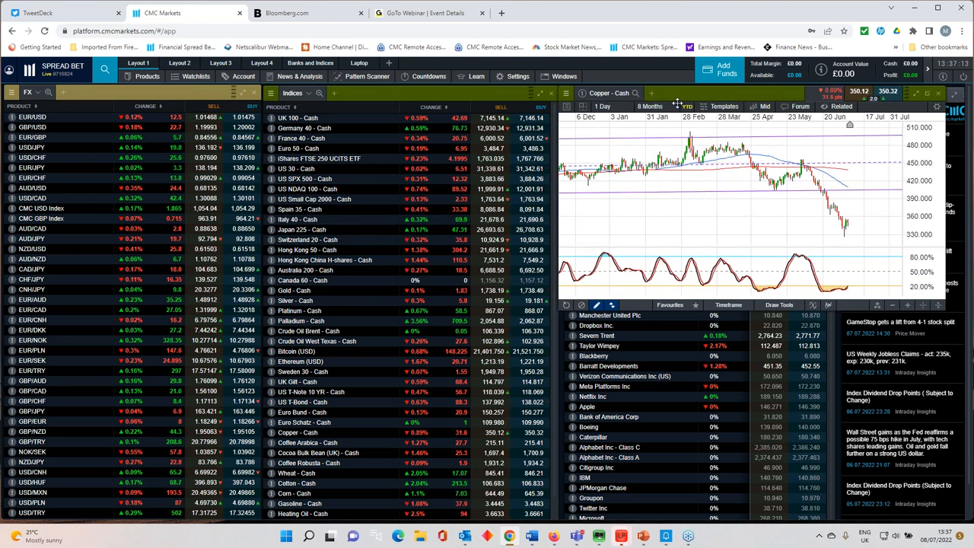
left_click_drag(687, 94, 470, 140)
left_click(698, 137)
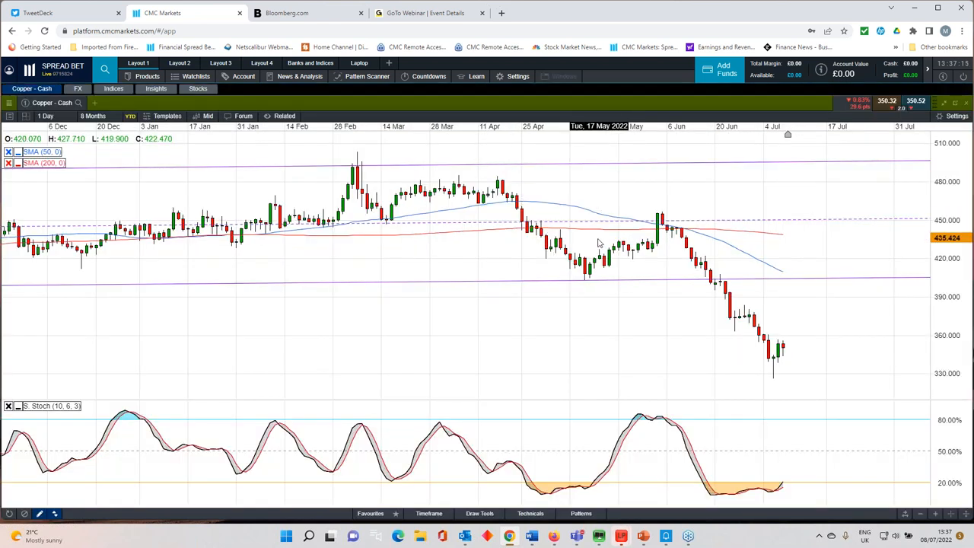
scroll(598, 243, "down", 3)
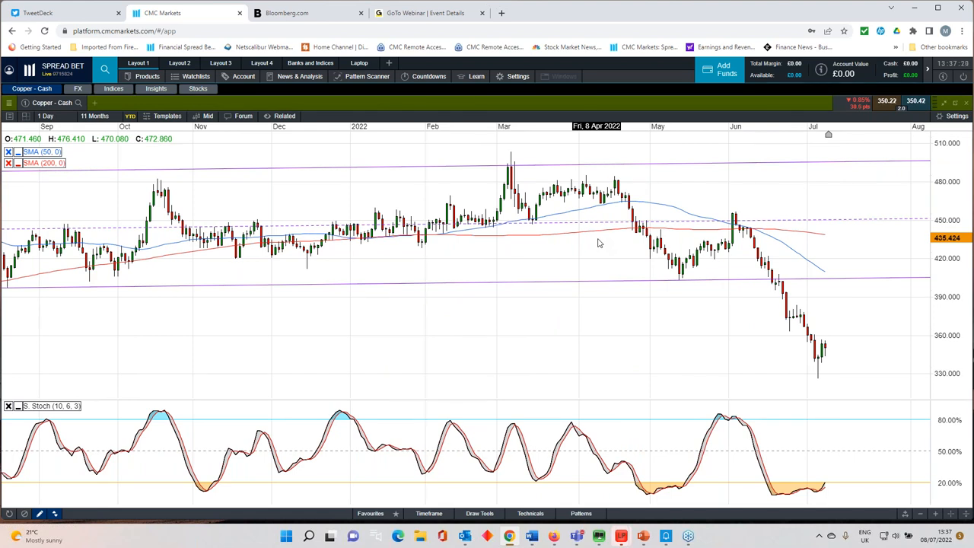
scroll(598, 242, "down", 3)
scroll(595, 244, "down", 2)
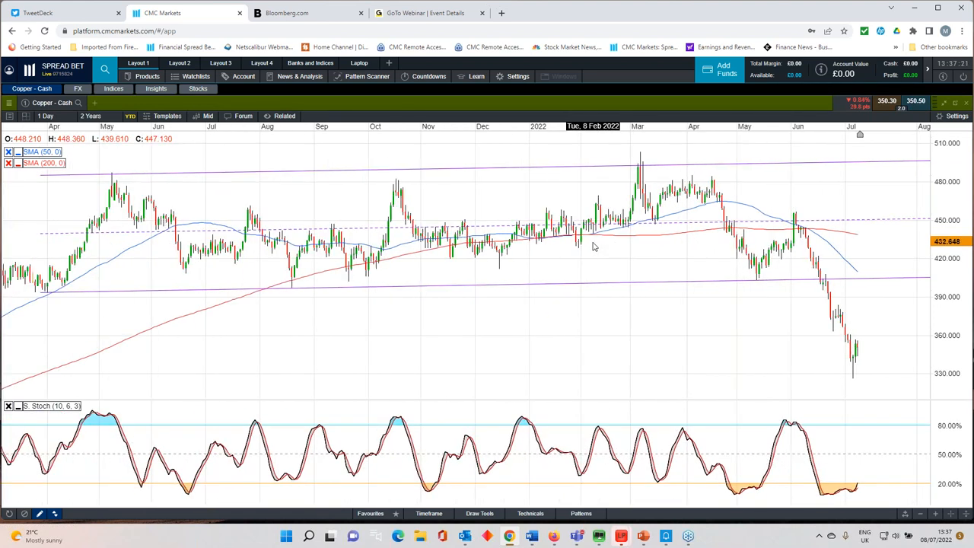
scroll(594, 246, "down", 1)
scroll(594, 246, "down", 1)
scroll(594, 245, "down", 1)
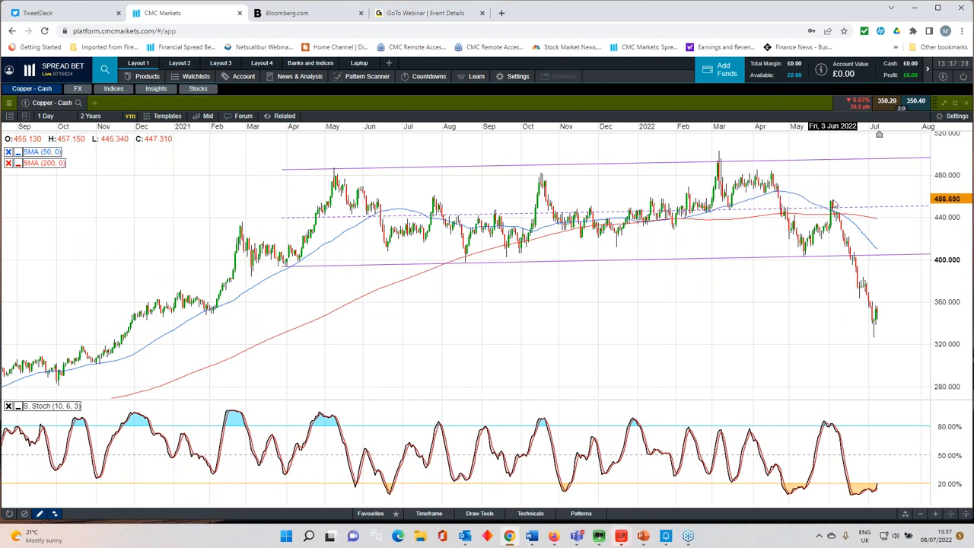
scroll(798, 206, "up", 1)
scroll(797, 206, "up", 1)
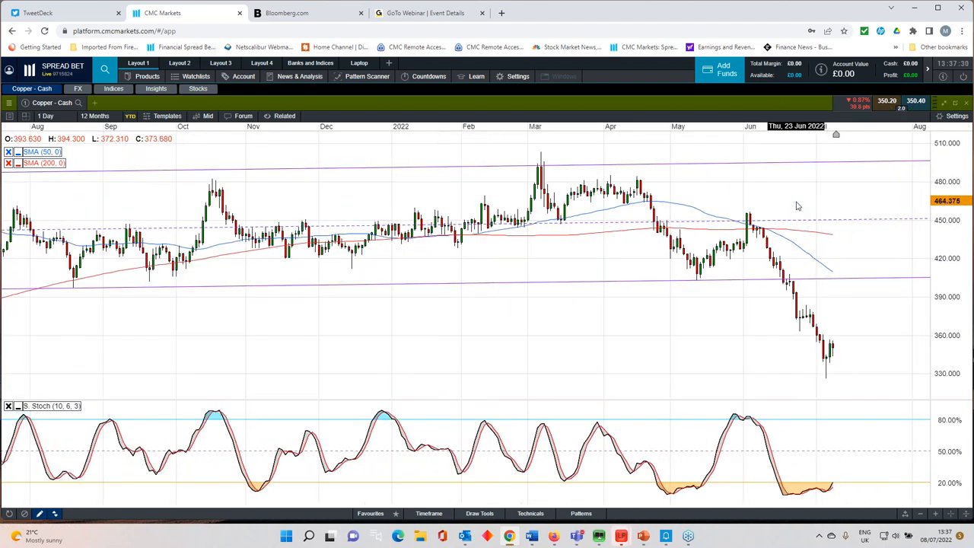
scroll(798, 206, "down", 1)
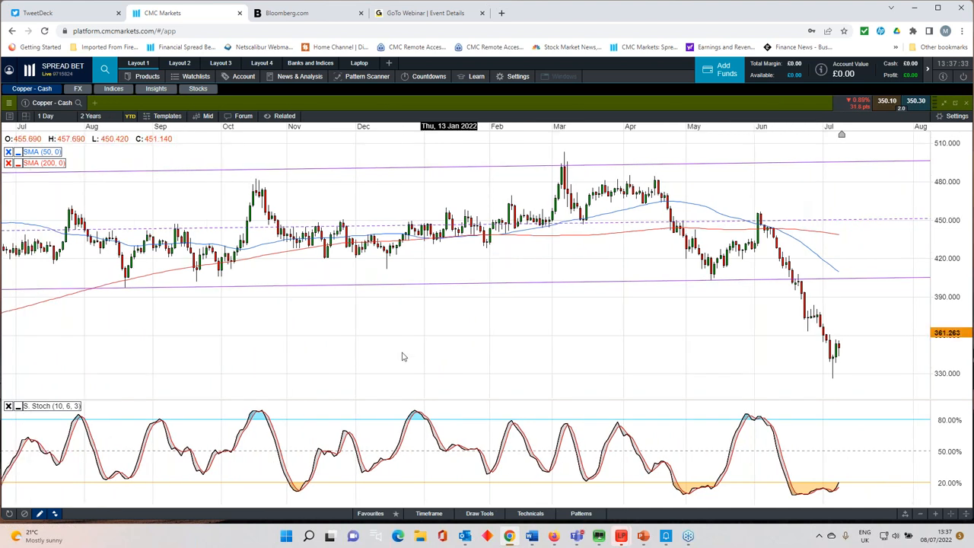
Draw a green oval around the latest copper candles using the Favourites Oval tool.
left_click(374, 515)
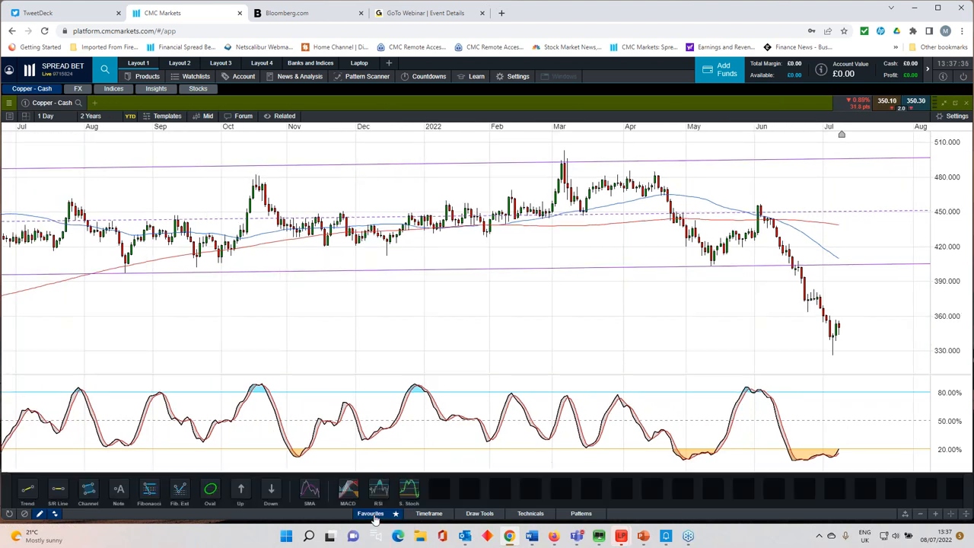
left_click(211, 492)
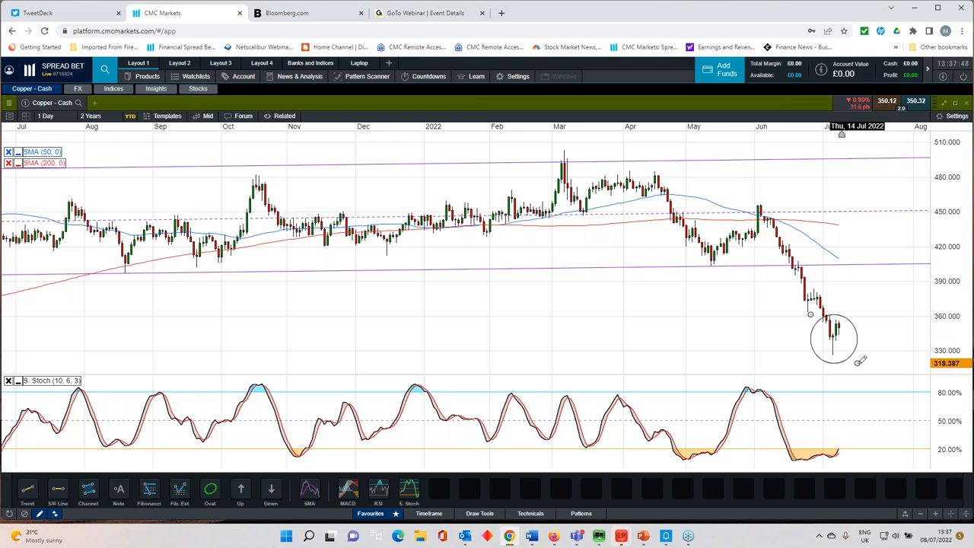
left_click_drag(811, 315, 856, 362)
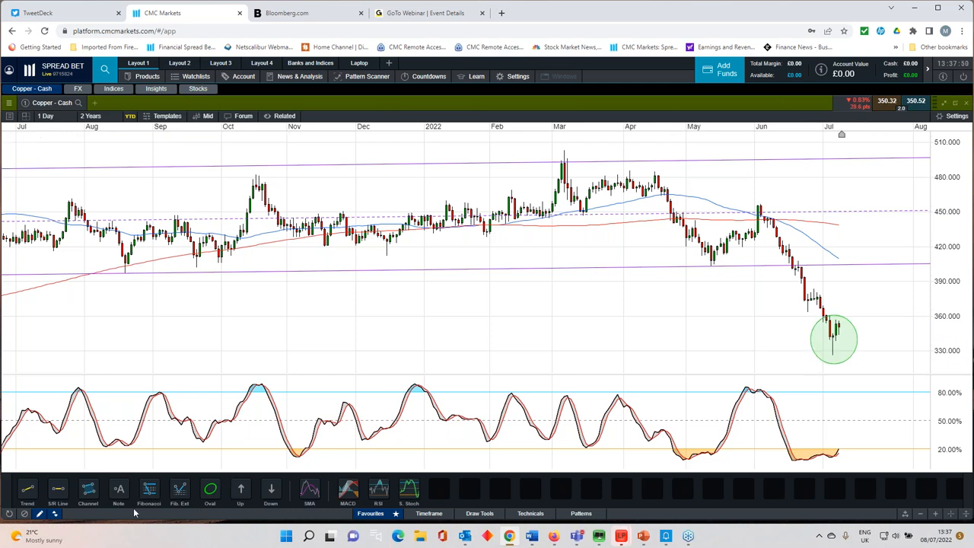
left_click(371, 514)
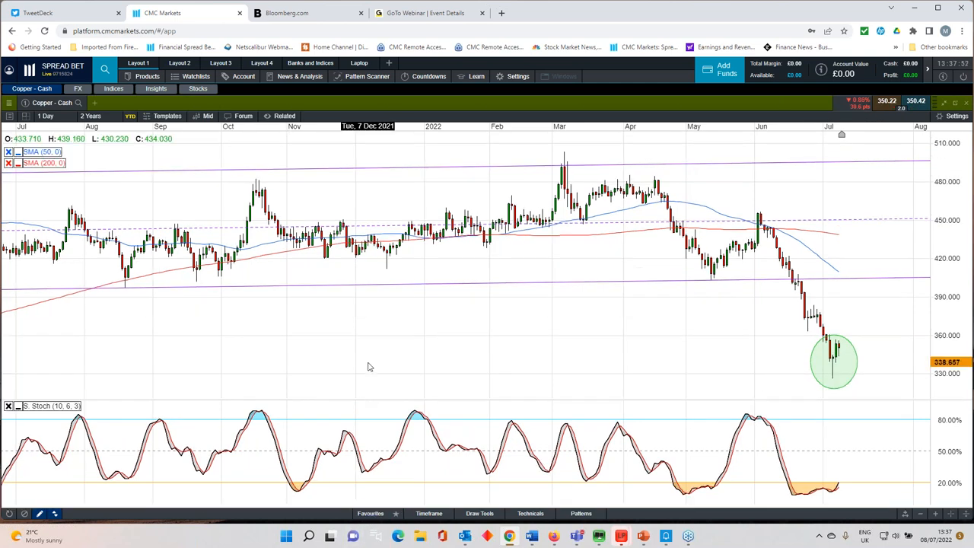
scroll(369, 367, "up", 3)
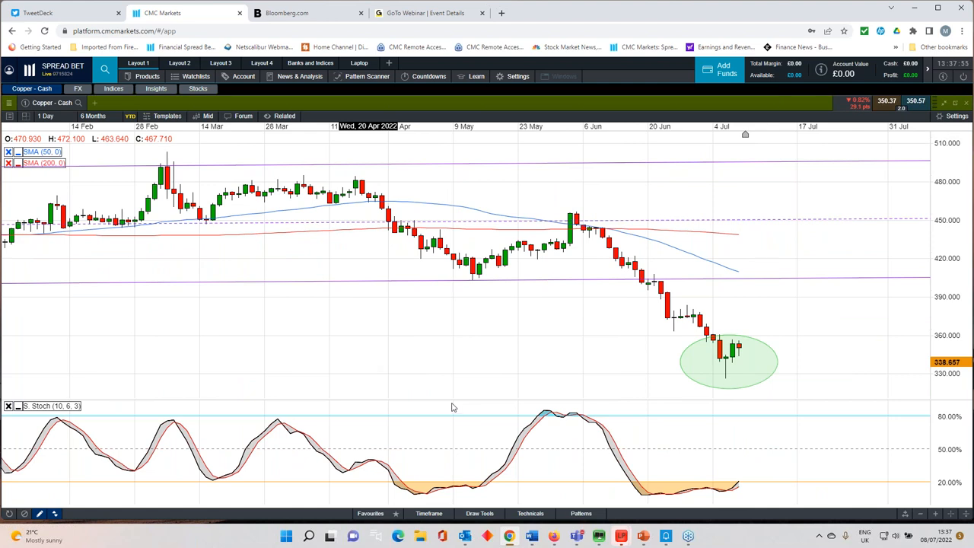
mouse_move(834, 362)
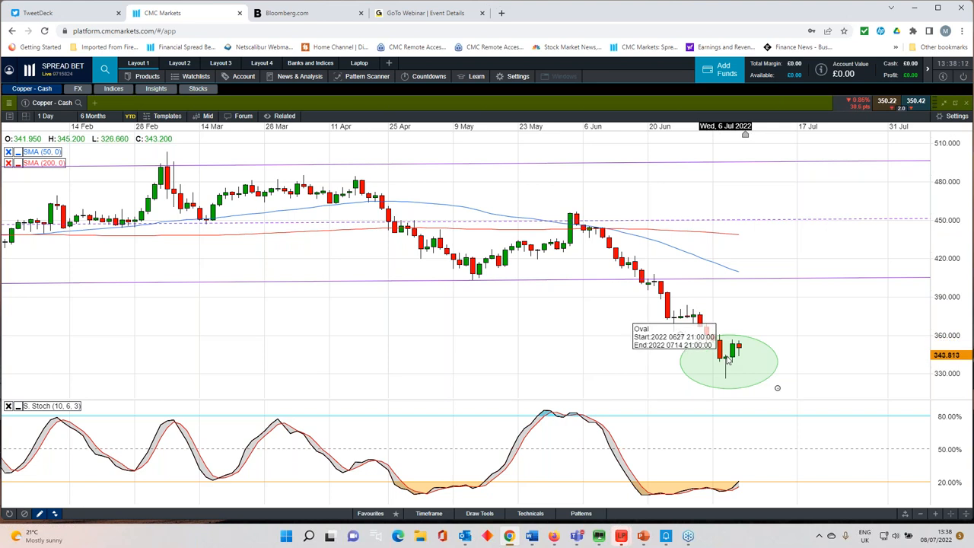
scroll(727, 384, "down", 2)
scroll(727, 388, "down", 2)
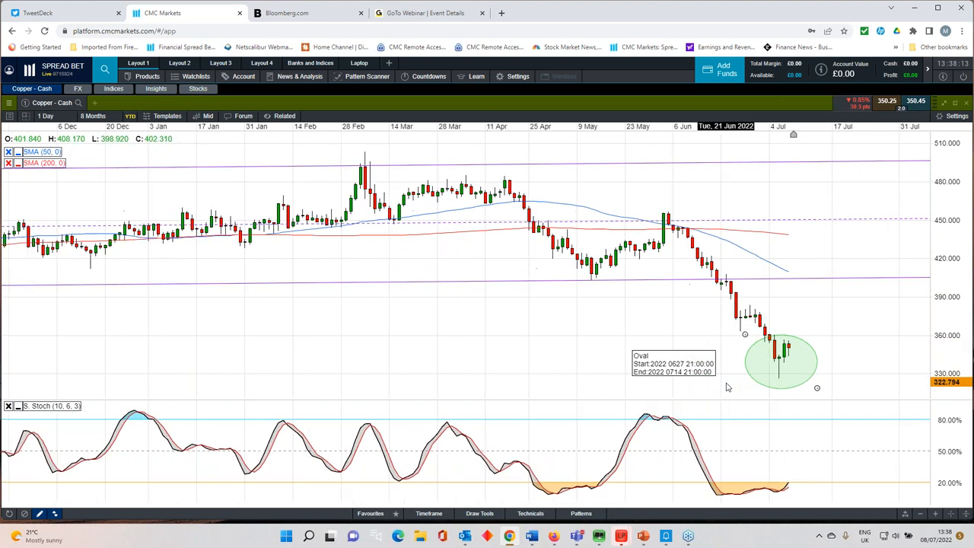
scroll(727, 387, "down", 2)
scroll(726, 387, "down", 2)
scroll(726, 388, "down", 2)
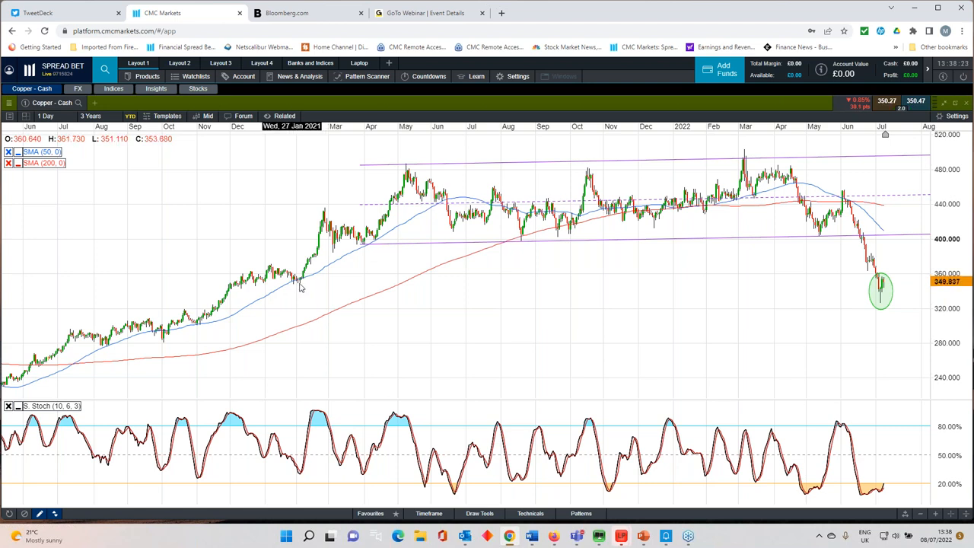
scroll(379, 299, "up", 2)
scroll(379, 299, "up", 3)
scroll(379, 299, "up", 3)
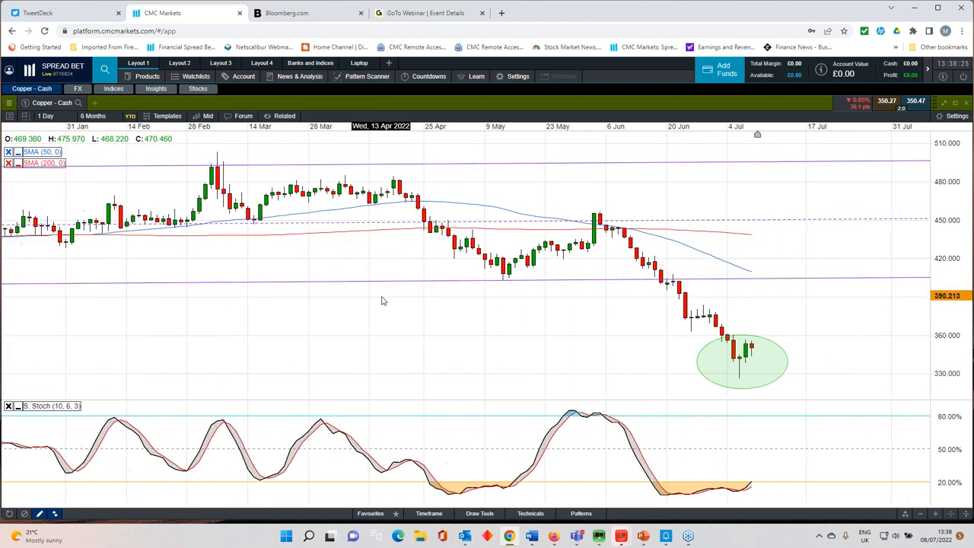
scroll(515, 363, "up", 2)
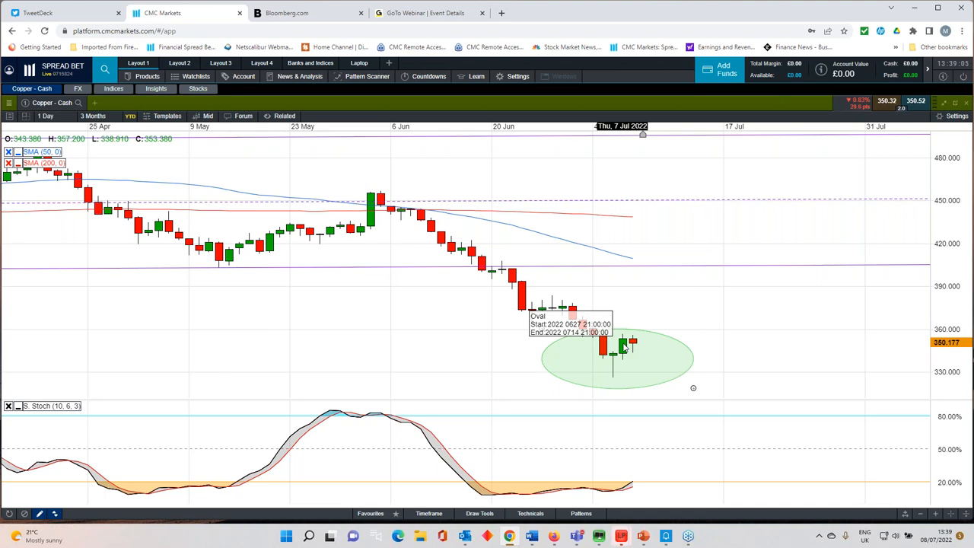
scroll(623, 344, "down", 2)
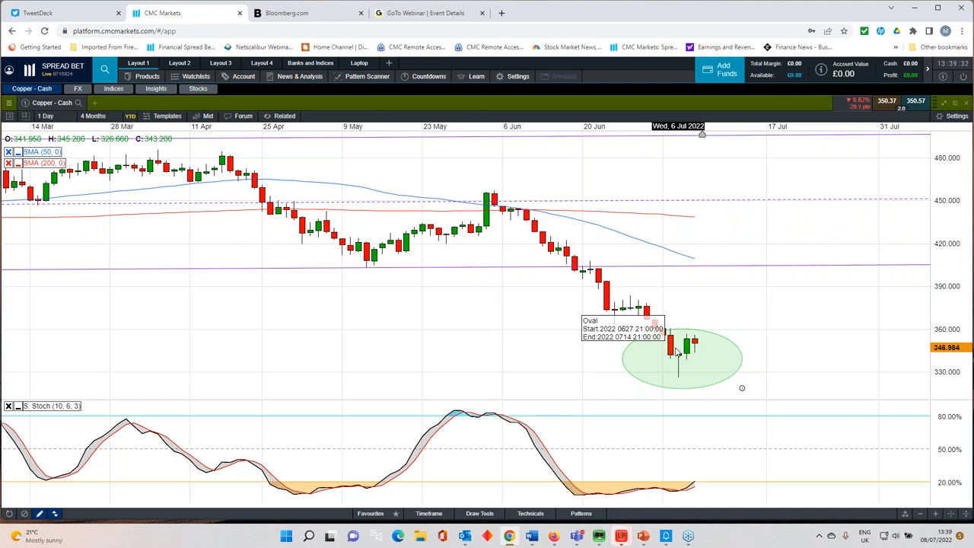
scroll(676, 352, "down", 1)
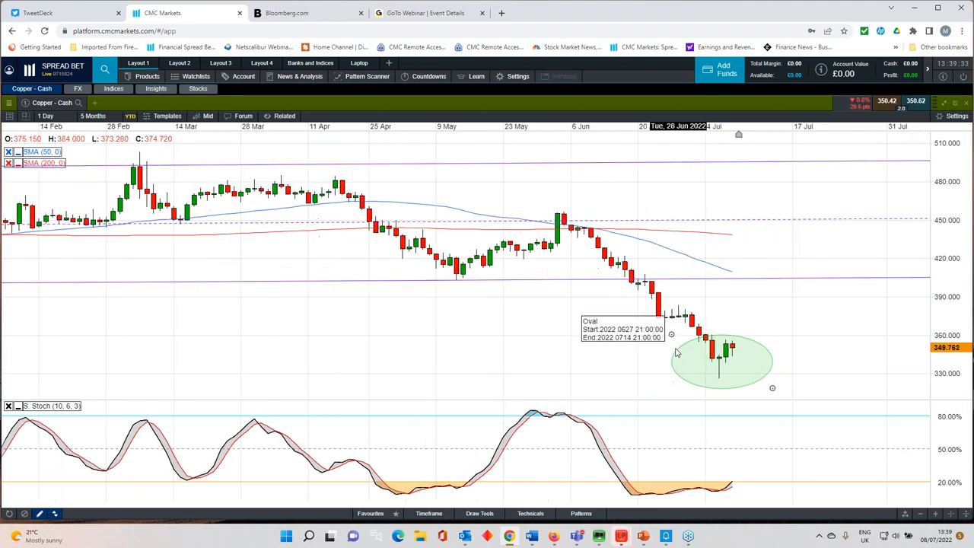
scroll(688, 349, "down", 1)
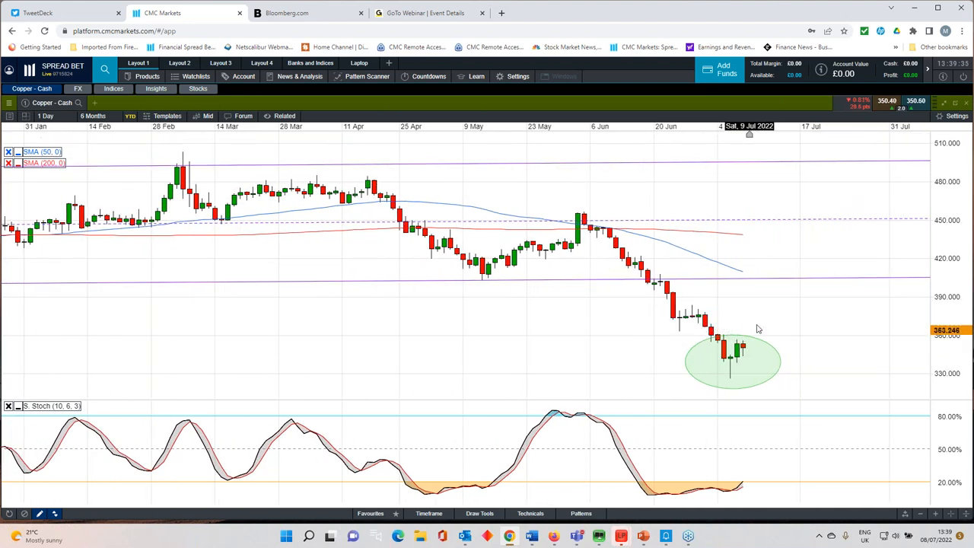
scroll(753, 334, "down", 1)
scroll(751, 334, "down", 1)
scroll(751, 333, "down", 2)
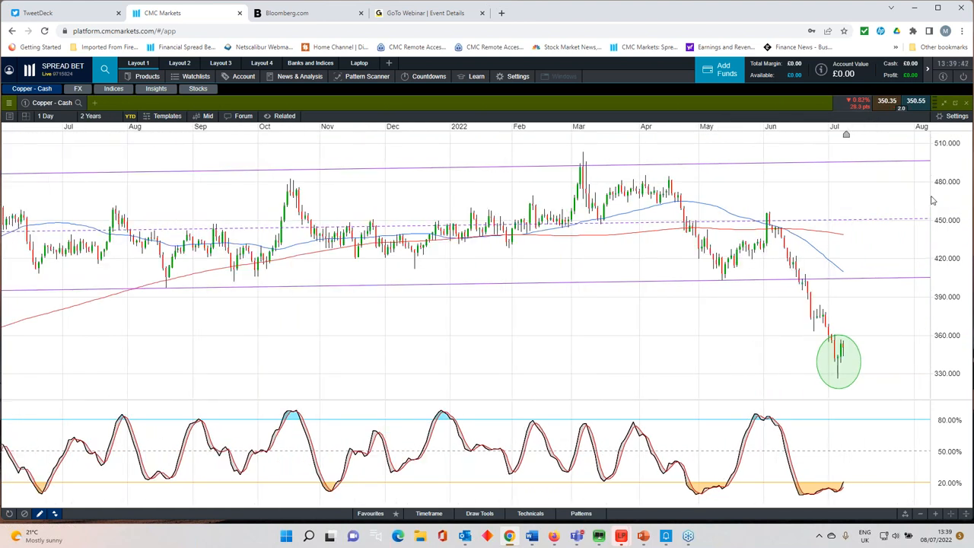
Restore the Copper chart to a panel and close it, leaving the main price layout.
left_click(944, 104)
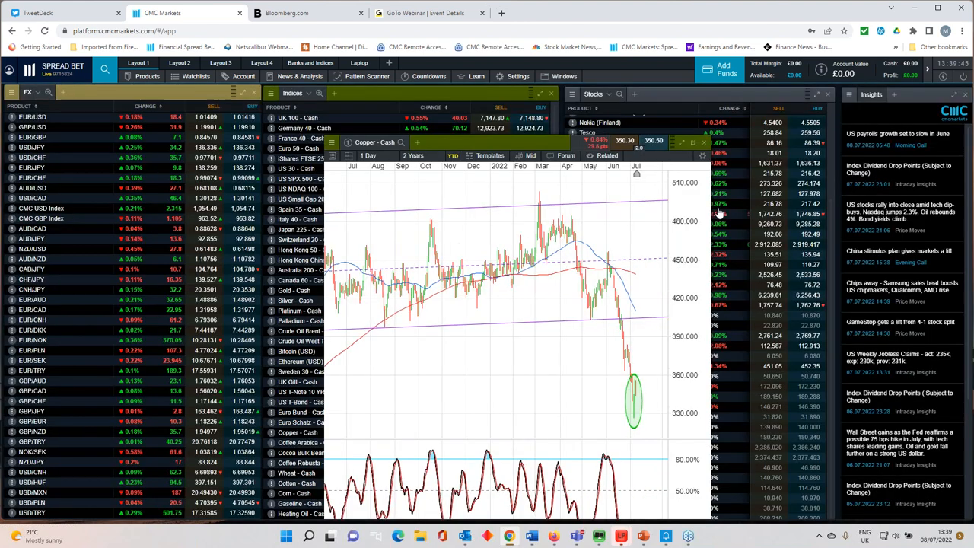
left_click(702, 142)
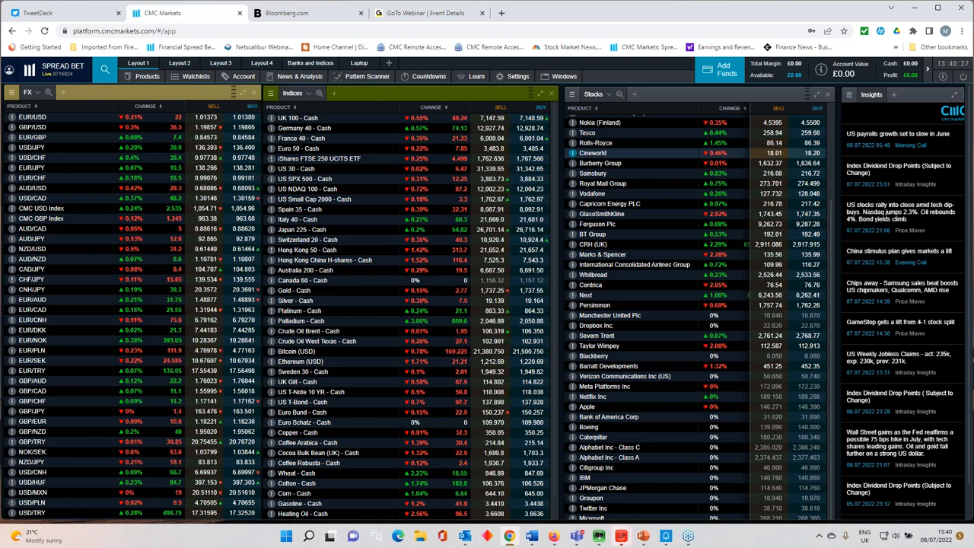
left_click(315, 128)
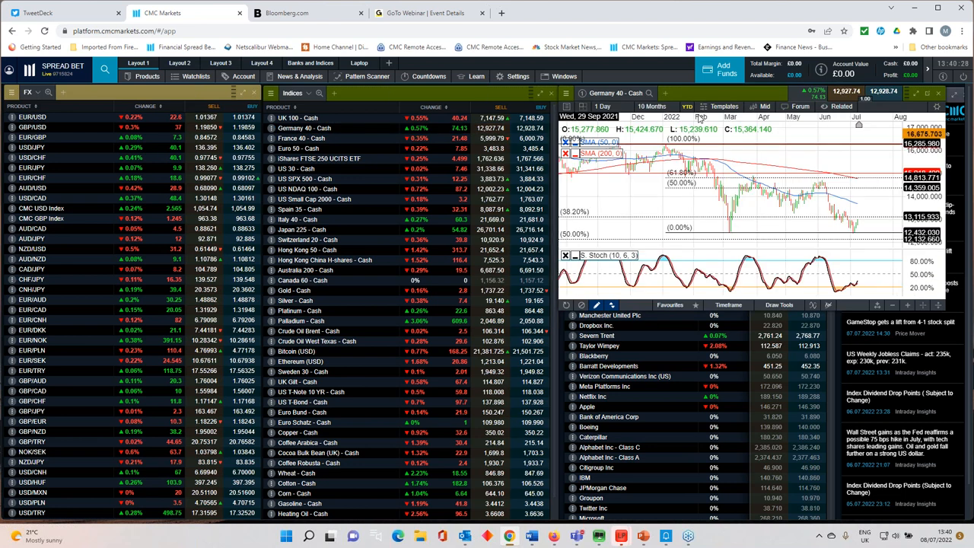
left_click_drag(876, 95, 595, 217)
left_click(635, 199)
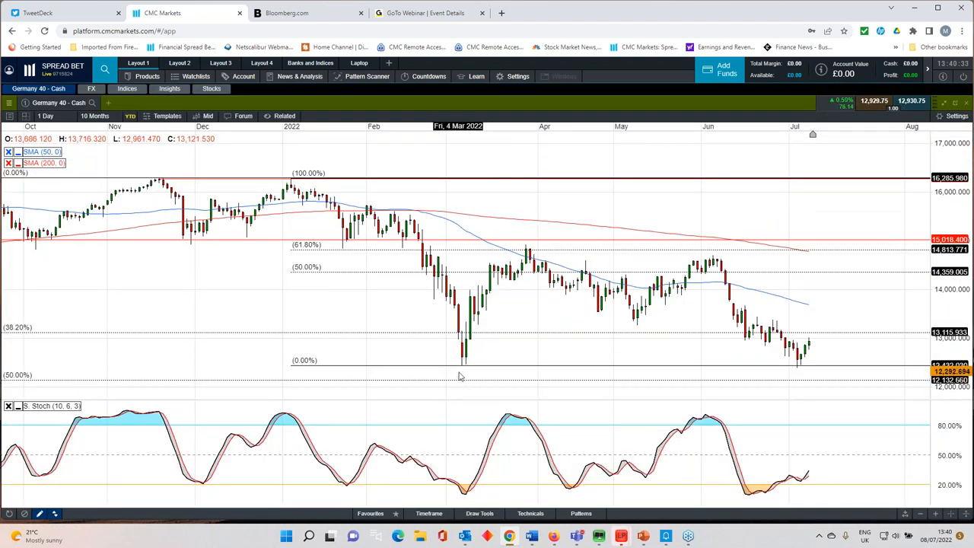
scroll(499, 348, "down", 2)
scroll(517, 351, "down", 2)
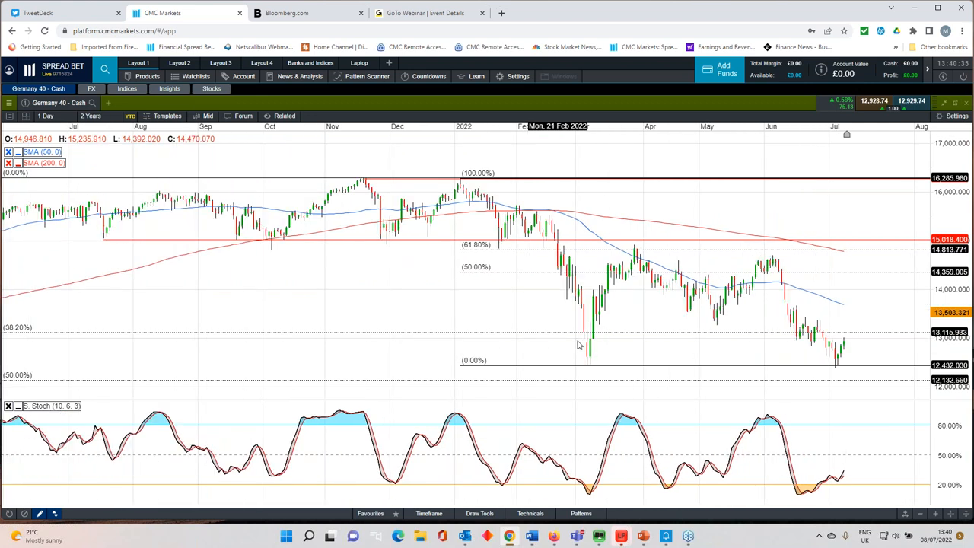
scroll(548, 356, "down", 2)
scroll(580, 360, "down", 2)
scroll(581, 361, "down", 2)
scroll(548, 346, "down", 1)
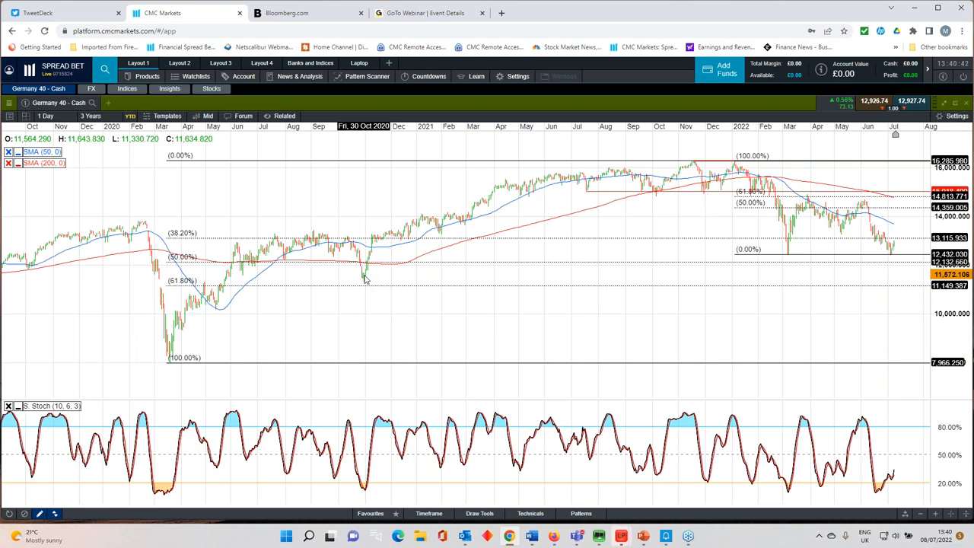
scroll(365, 279, "up", 1)
scroll(364, 279, "up", 1)
scroll(364, 280, "up", 1)
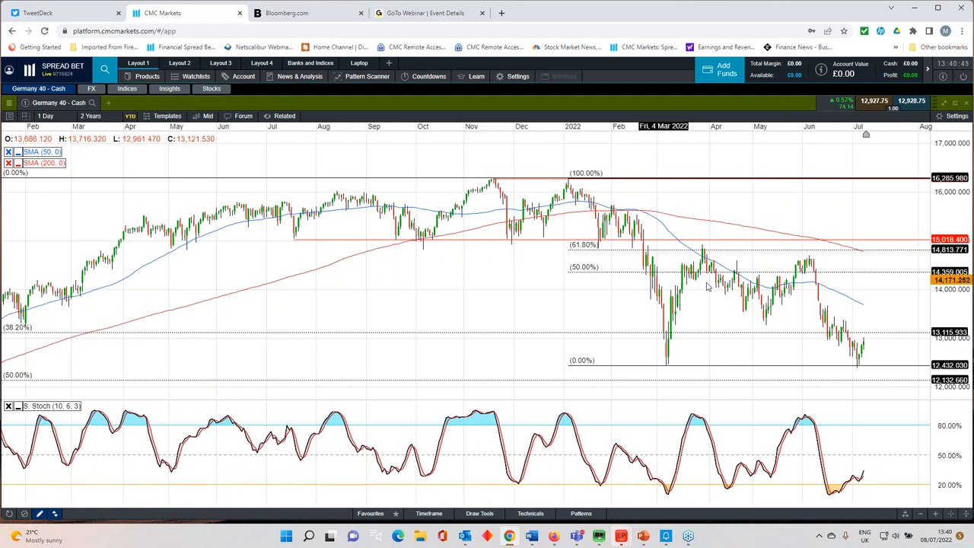
scroll(812, 319, "up", 1)
scroll(859, 347, "up", 1)
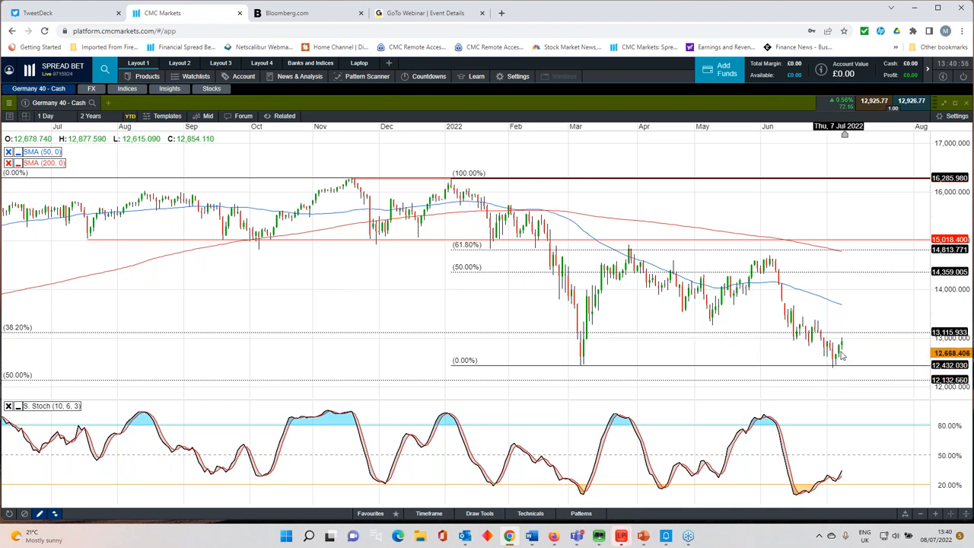
left_click(944, 102)
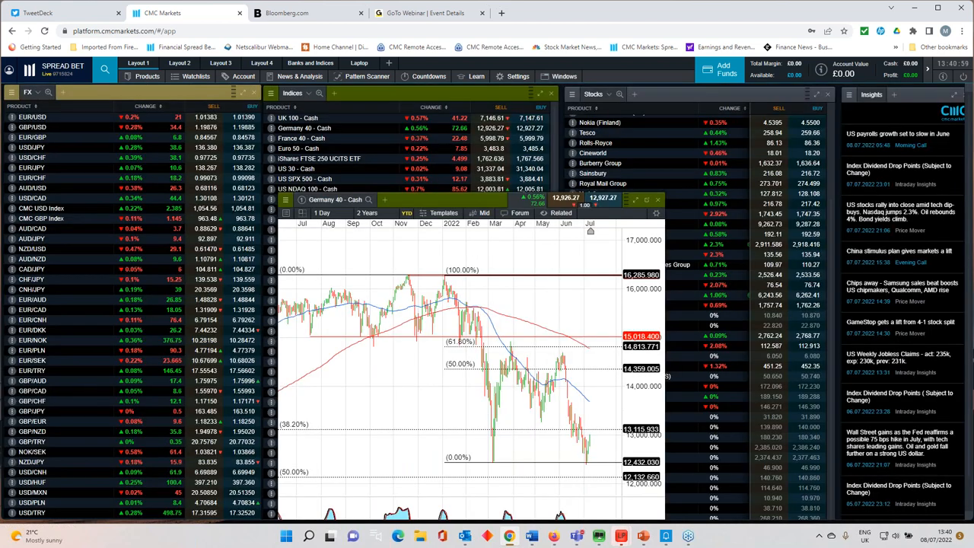
left_click(656, 200)
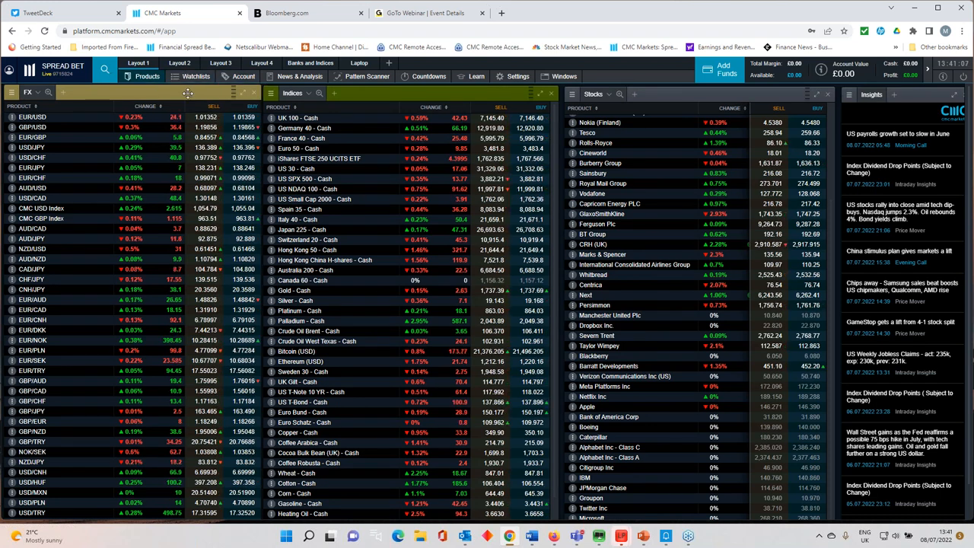
left_click(140, 76)
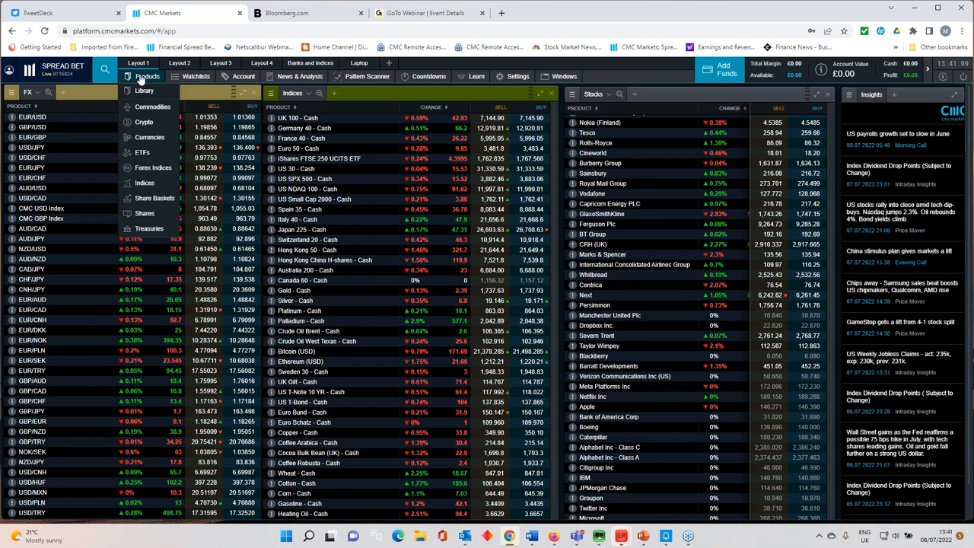
left_click(150, 110)
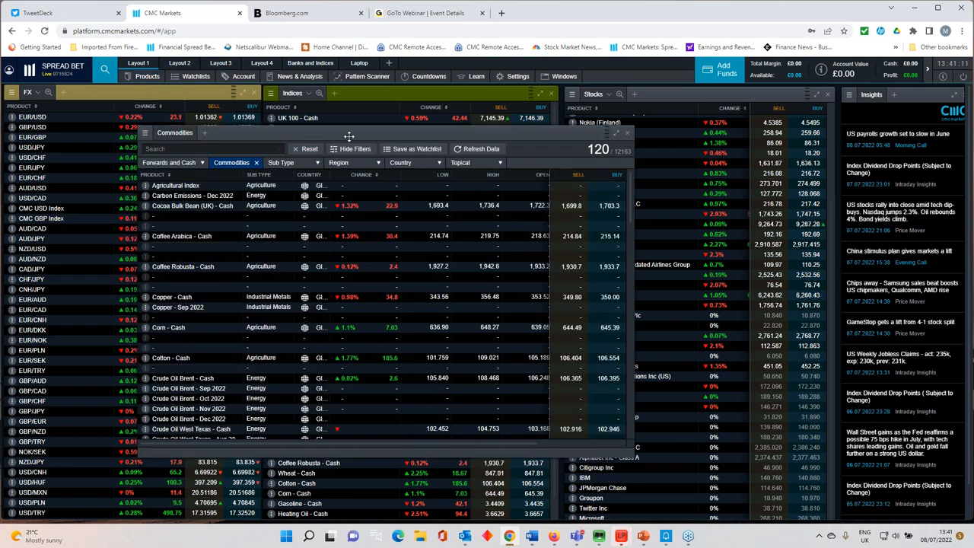
left_click_drag(349, 139, 391, 142)
scroll(309, 306, "down", 5)
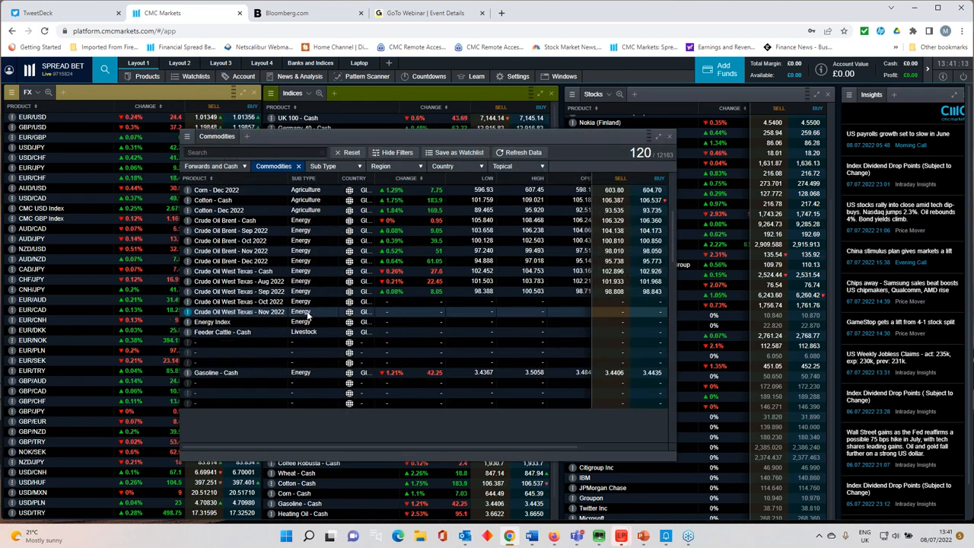
scroll(308, 310, "down", 3)
scroll(307, 310, "down", 3)
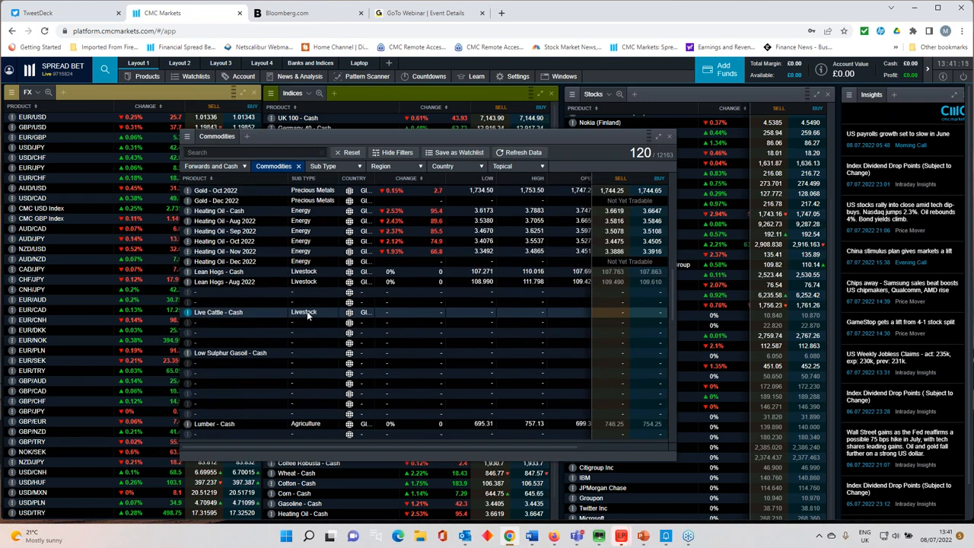
scroll(304, 314, "down", 3)
scroll(300, 319, "down", 3)
scroll(296, 325, "down", 2)
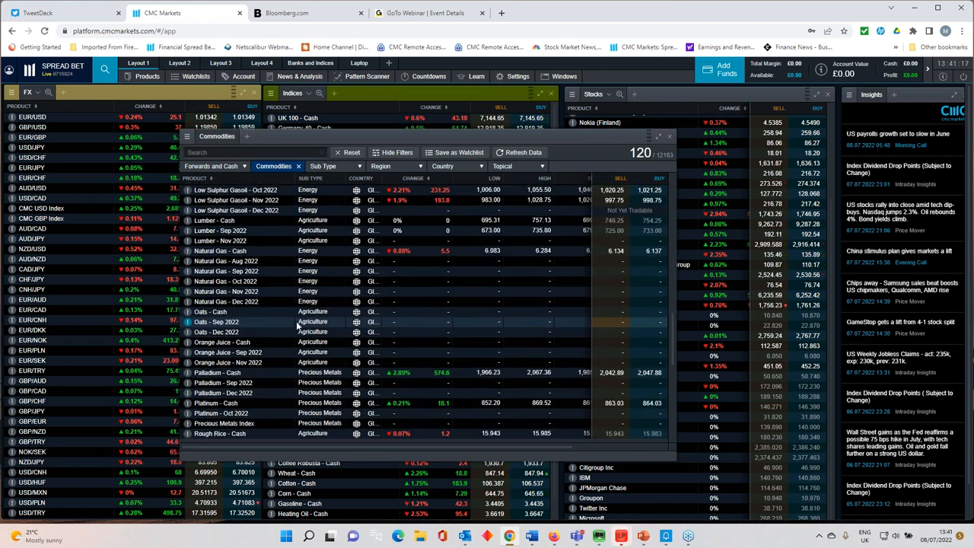
scroll(293, 327, "down", 3)
scroll(287, 330, "down", 3)
scroll(286, 333, "down", 2)
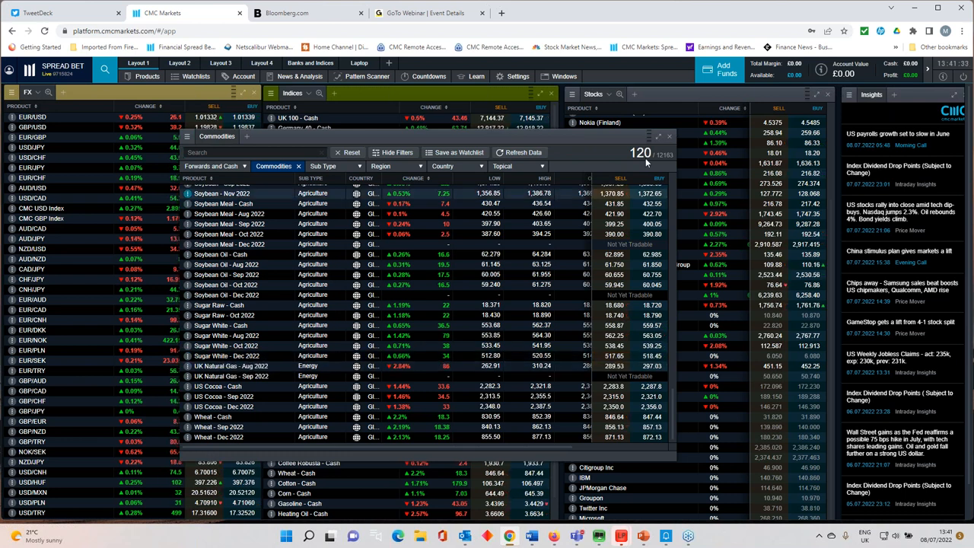
left_click(226, 368)
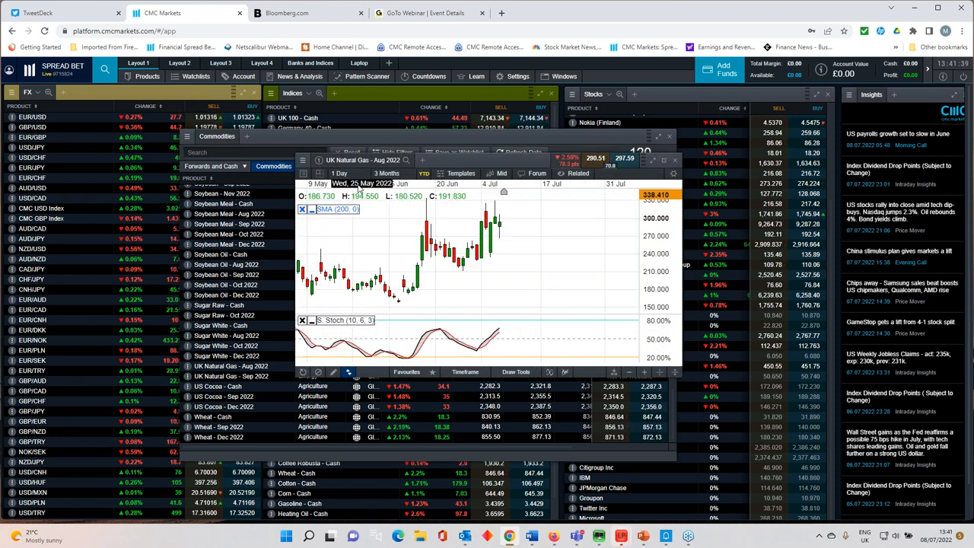
left_click(340, 173)
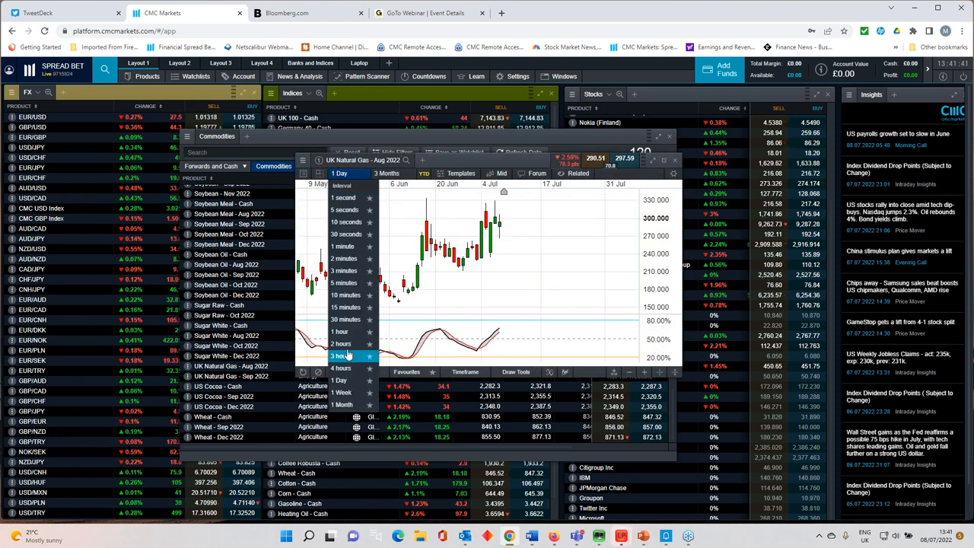
left_click(347, 332)
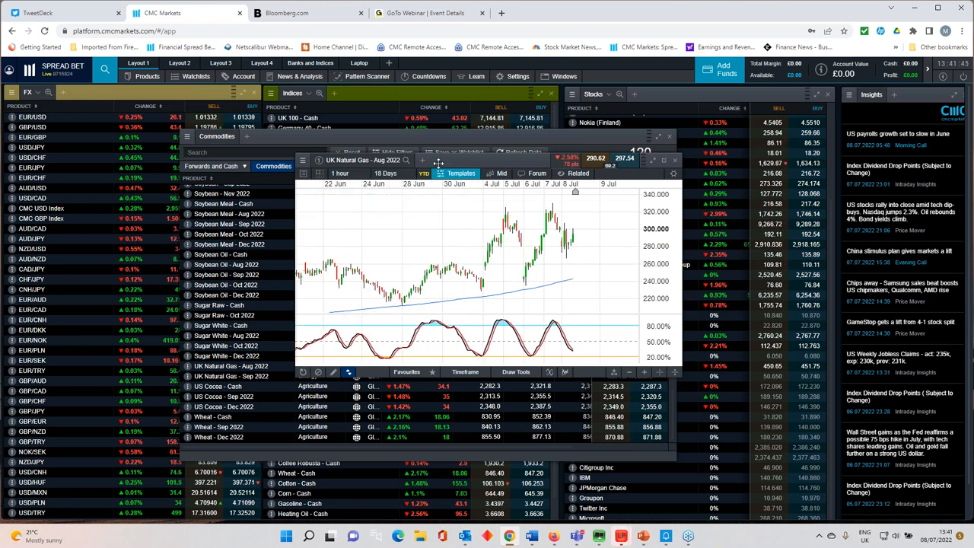
left_click_drag(417, 161, 492, 263)
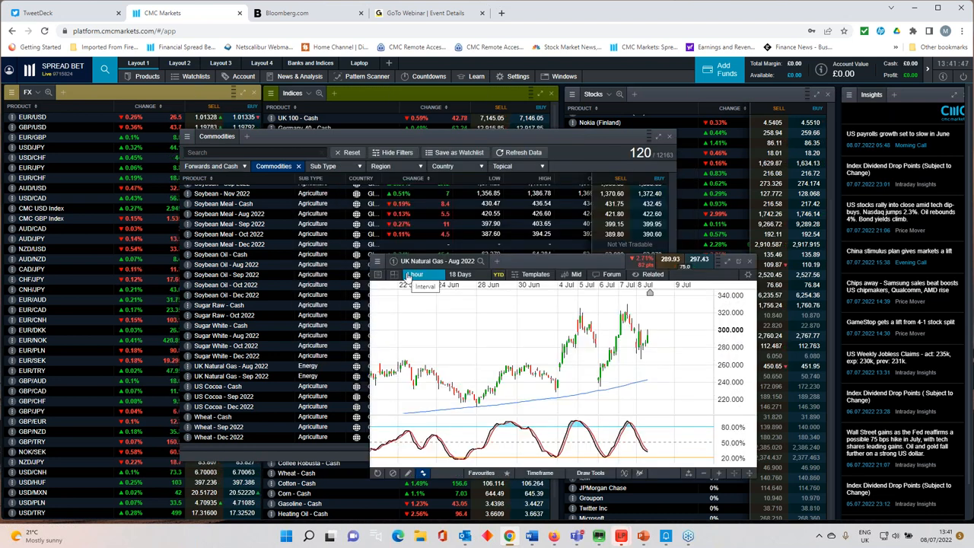
left_click_drag(529, 262, 572, 267)
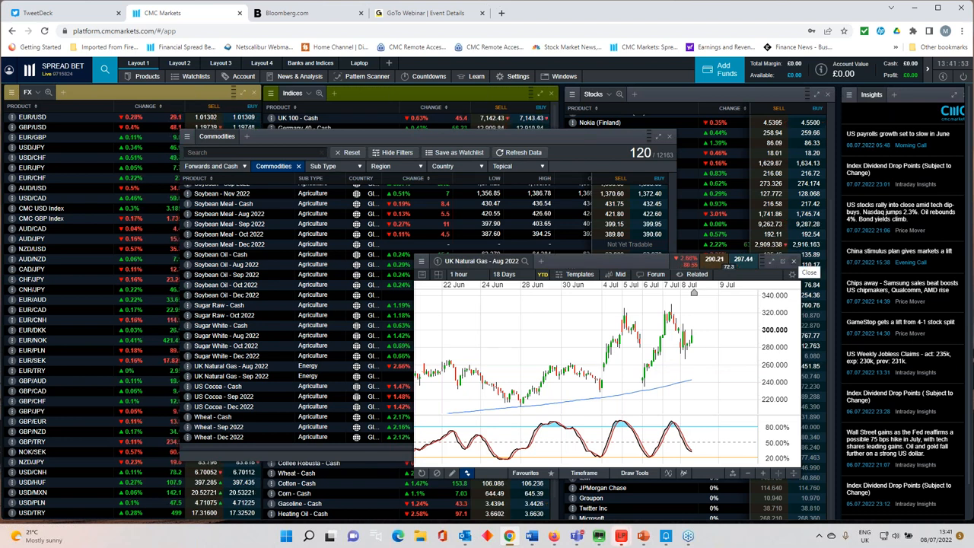
left_click(794, 261)
scroll(283, 347, "up", 4)
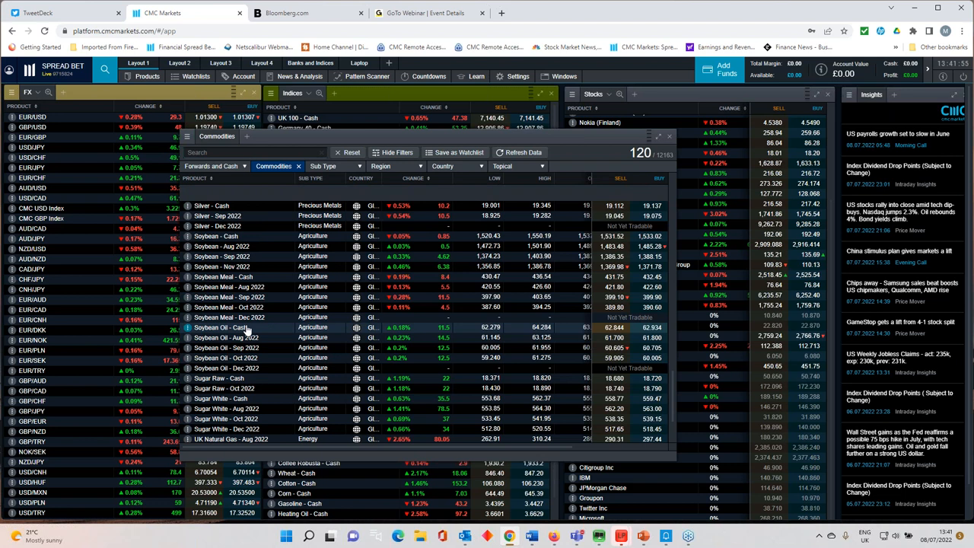
scroll(247, 331, "up", 3)
scroll(247, 331, "up", 2)
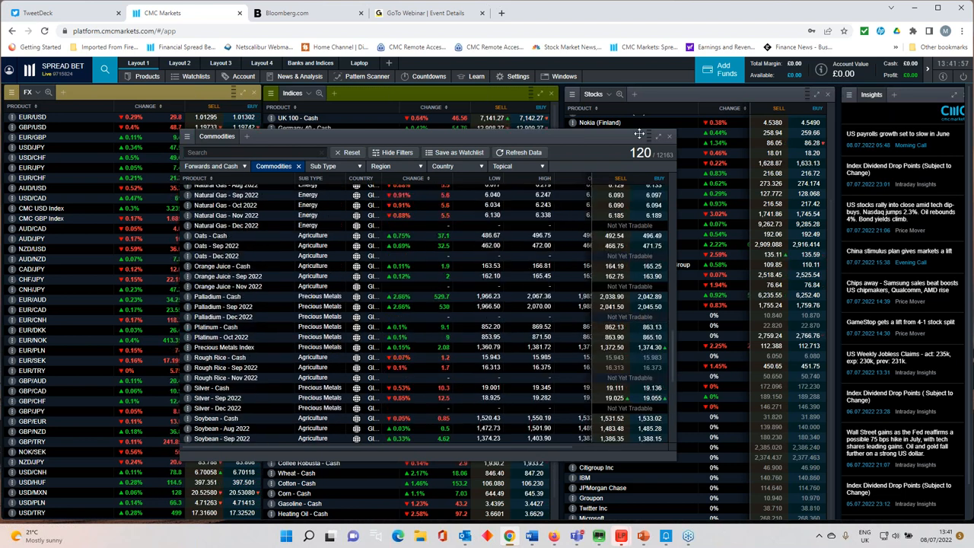
left_click(669, 138)
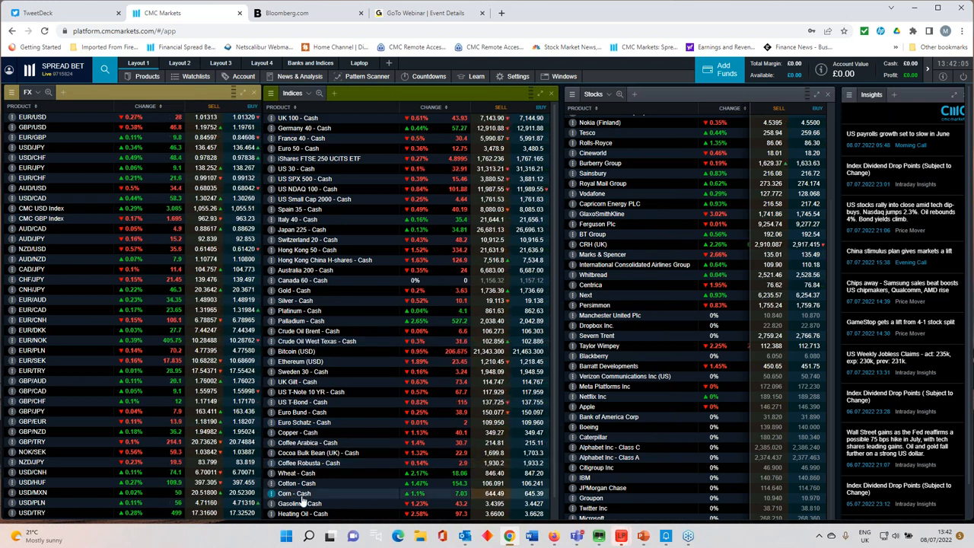
scroll(305, 494, "down", 1)
scroll(305, 498, "down", 1)
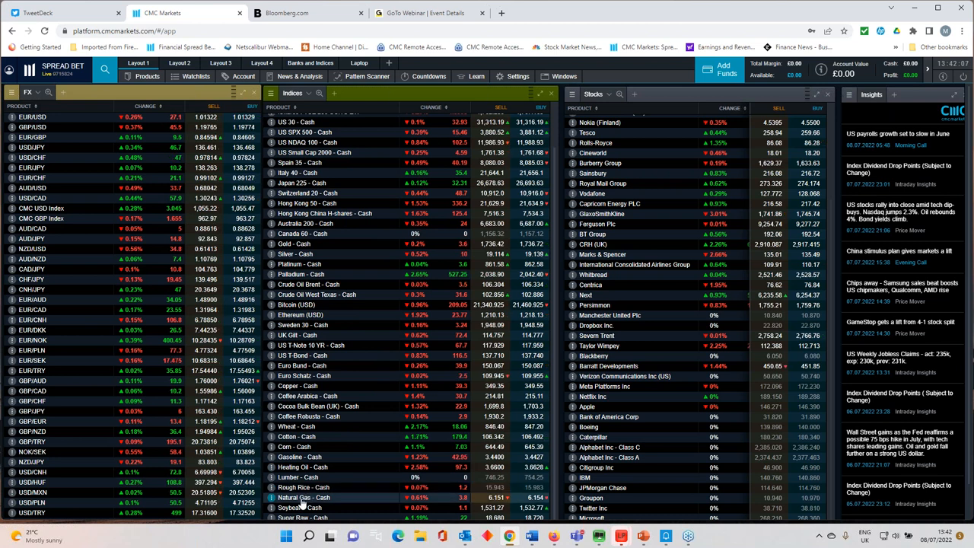
Maximise a Natural Gas - Cash chart and view it on weekly candles.
left_click(304, 497)
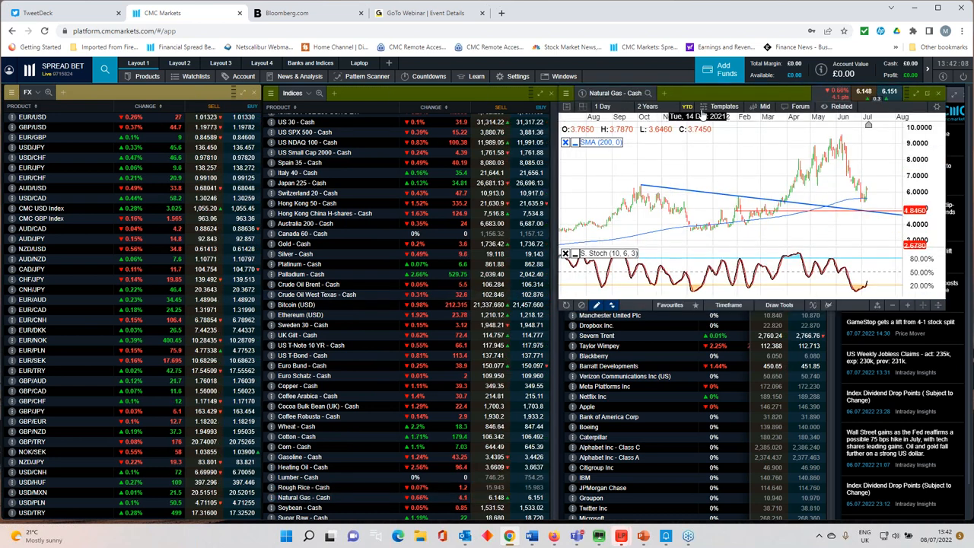
left_click(661, 171)
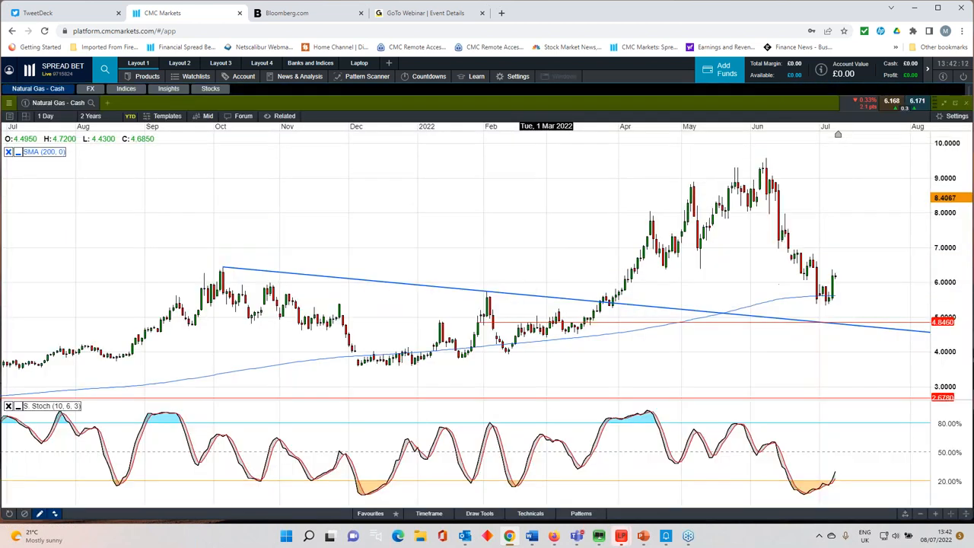
scroll(546, 266, "up", 2)
scroll(545, 266, "up", 2)
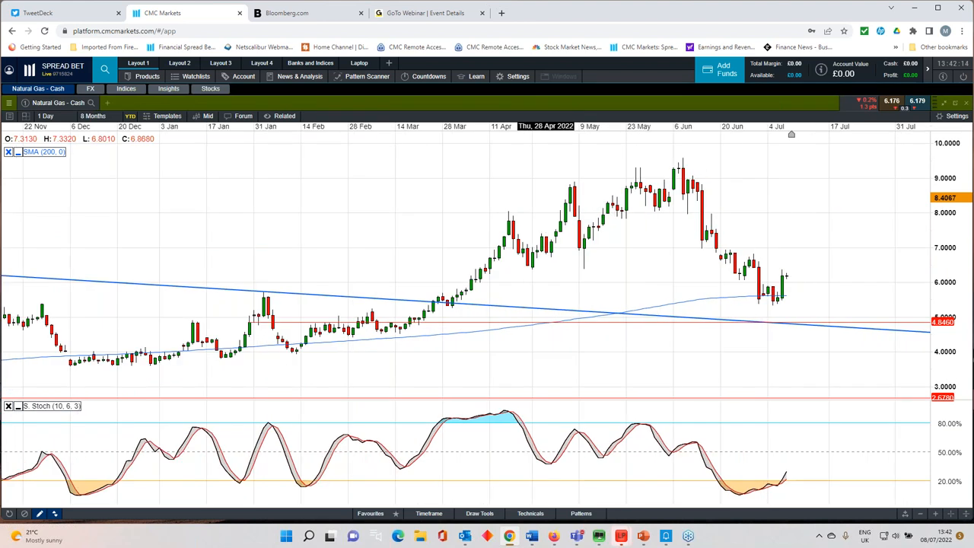
scroll(546, 266, "up", 2)
scroll(546, 267, "up", 1)
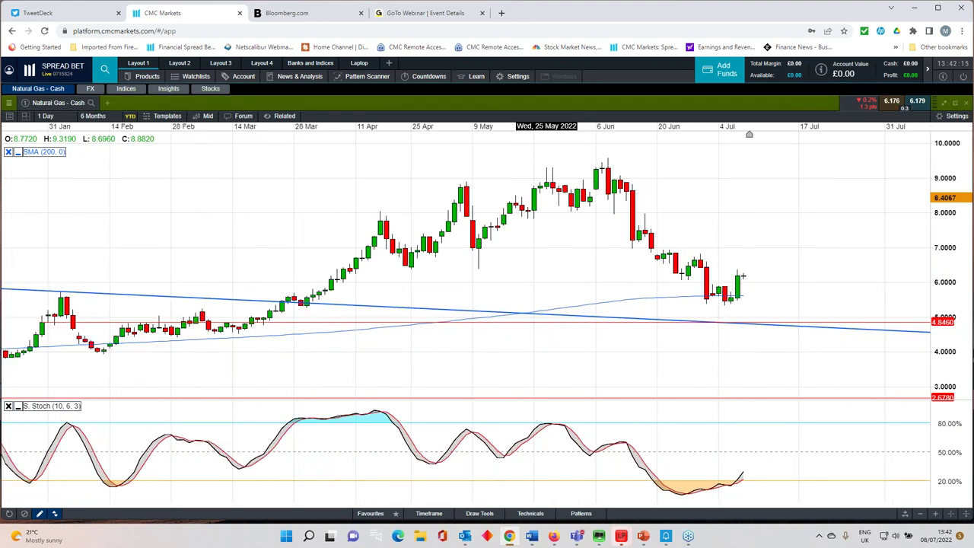
left_click(47, 116)
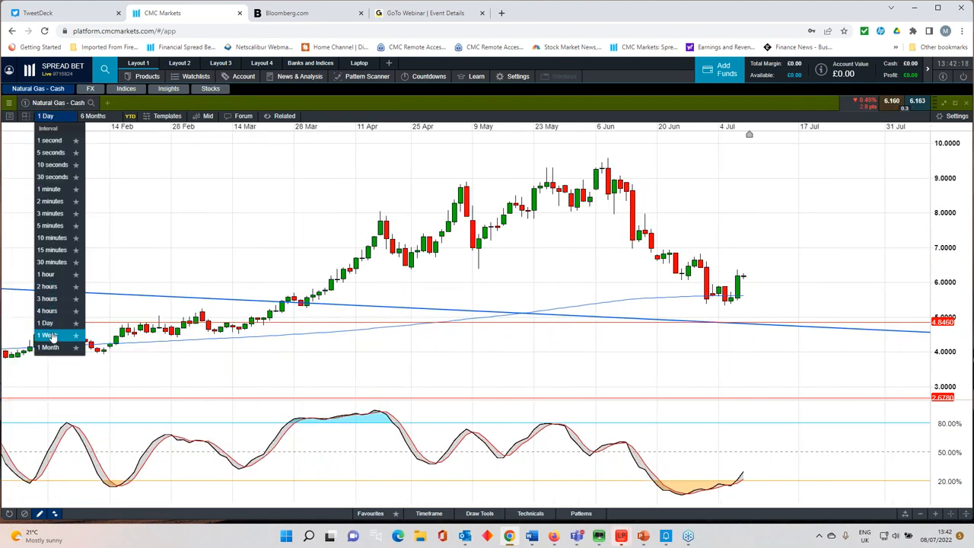
left_click(53, 317)
scroll(140, 299, "up", 2)
scroll(140, 300, "up", 1)
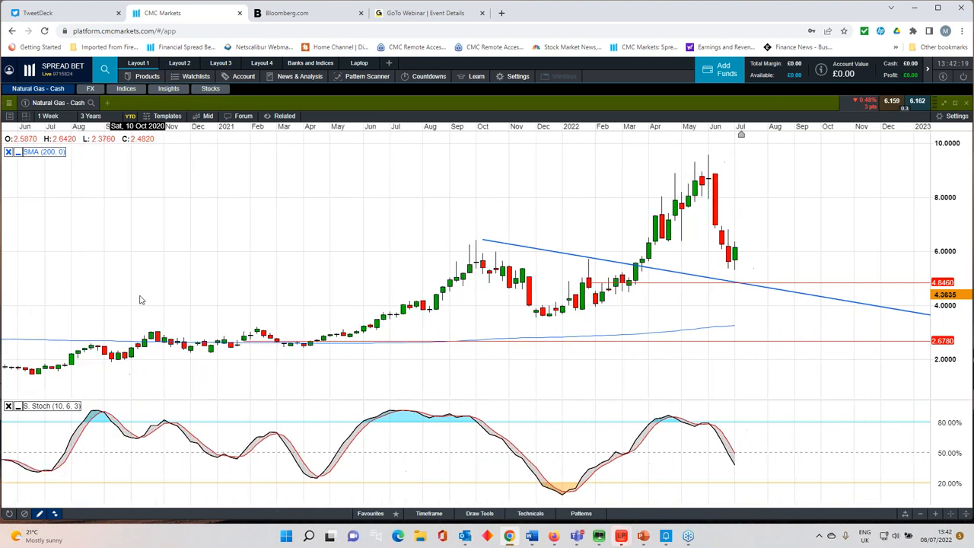
scroll(140, 300, "up", 1)
scroll(140, 299, "up", 1)
scroll(140, 300, "down", 1)
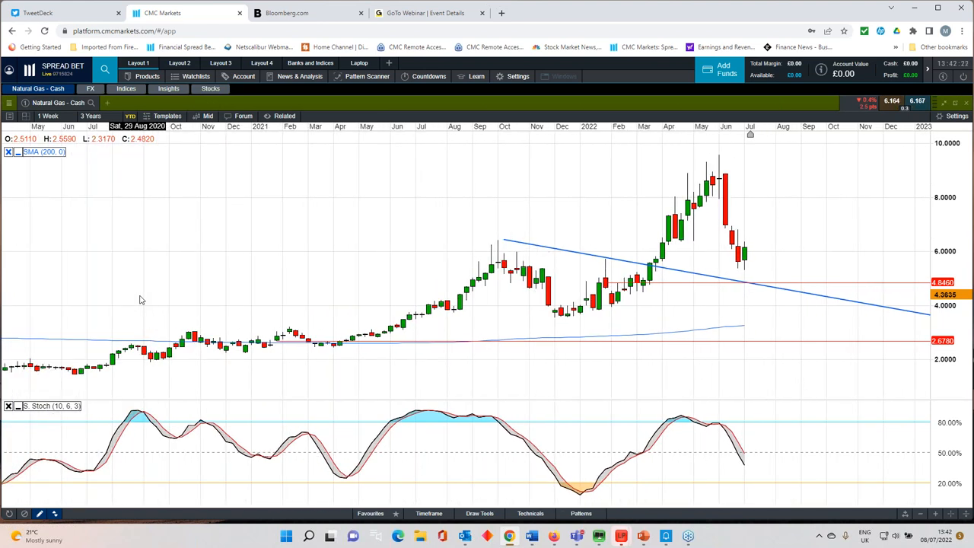
scroll(140, 300, "up", 1)
scroll(140, 300, "up", 2)
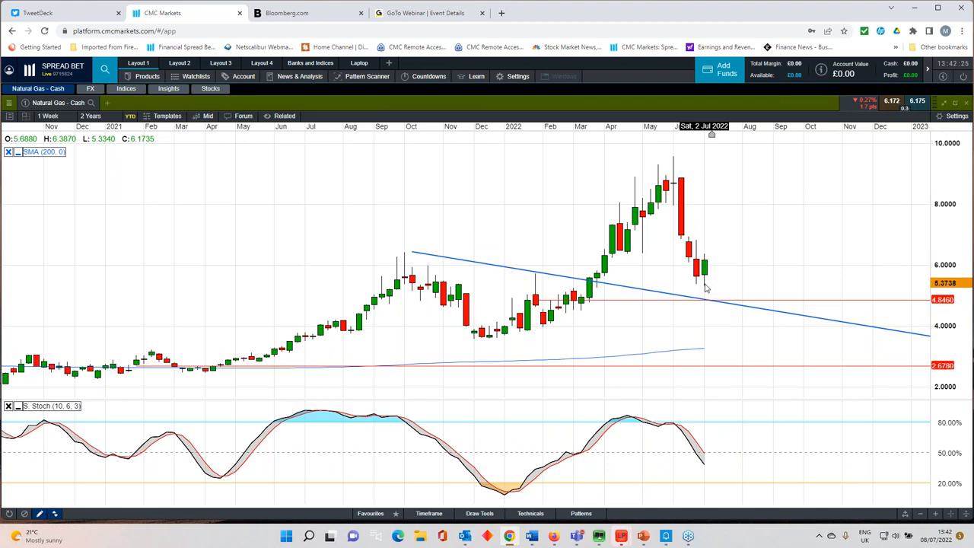
scroll(706, 287, "down", 1)
Switch the Natural Gas chart from weekly to daily candles.
left_click(47, 115)
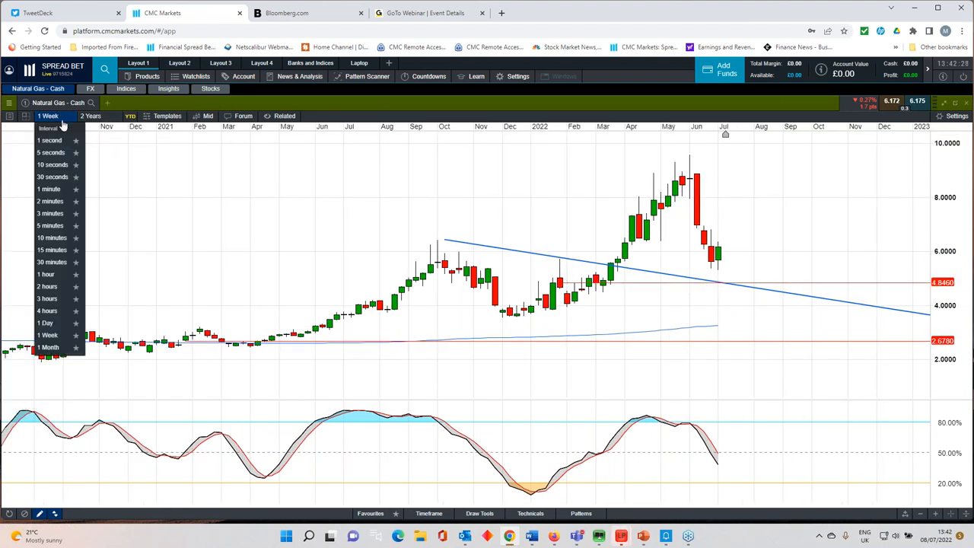
left_click(83, 314)
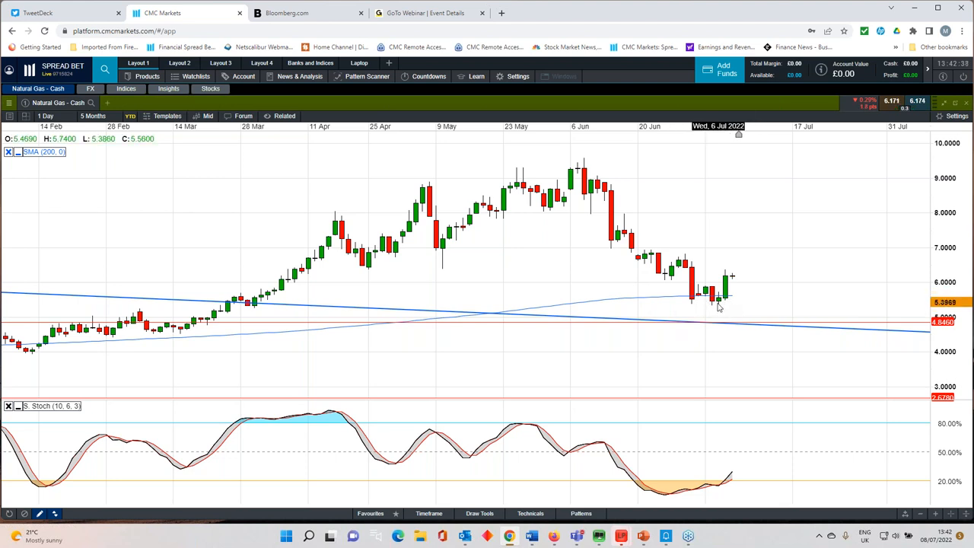
scroll(718, 306, "down", 2)
scroll(647, 320, "down", 2)
scroll(563, 335, "down", 2)
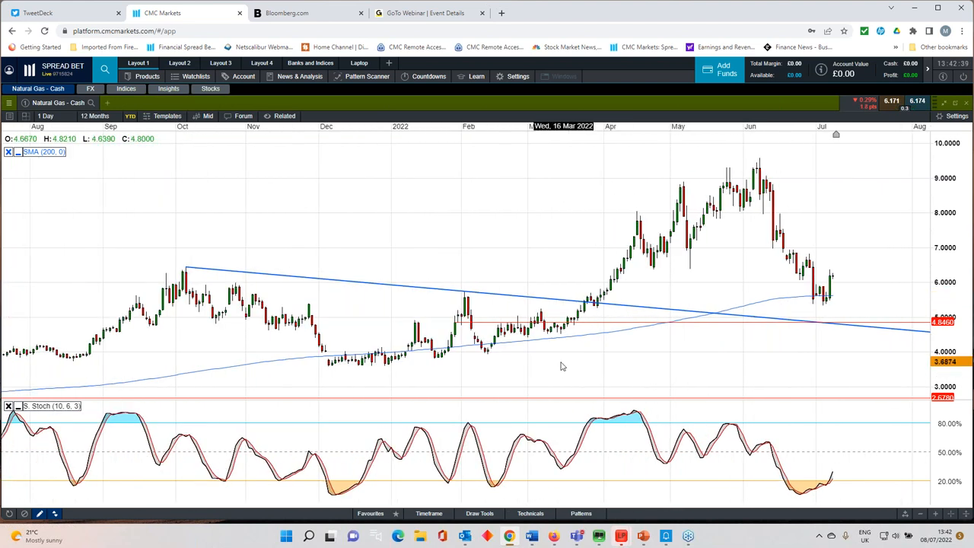
Delete the old falling trendline and draw a rising one through the December–January lows.
left_click(518, 296)
left_click(559, 284)
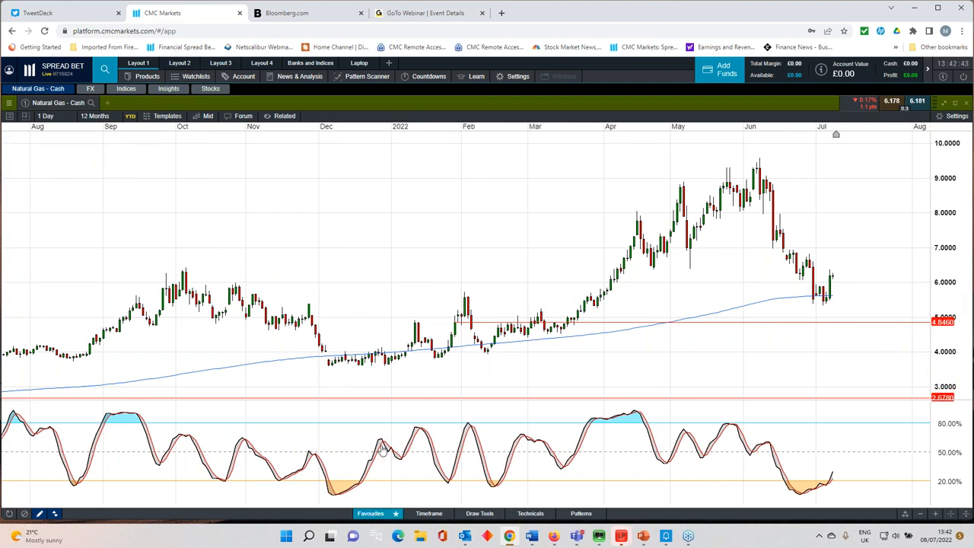
left_click(370, 513)
left_click(28, 489)
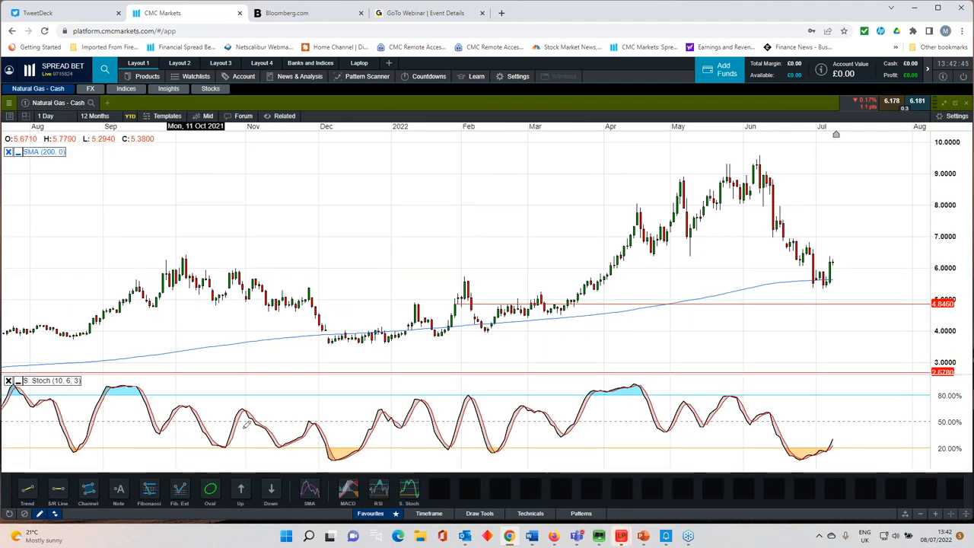
left_click_drag(387, 340, 487, 329)
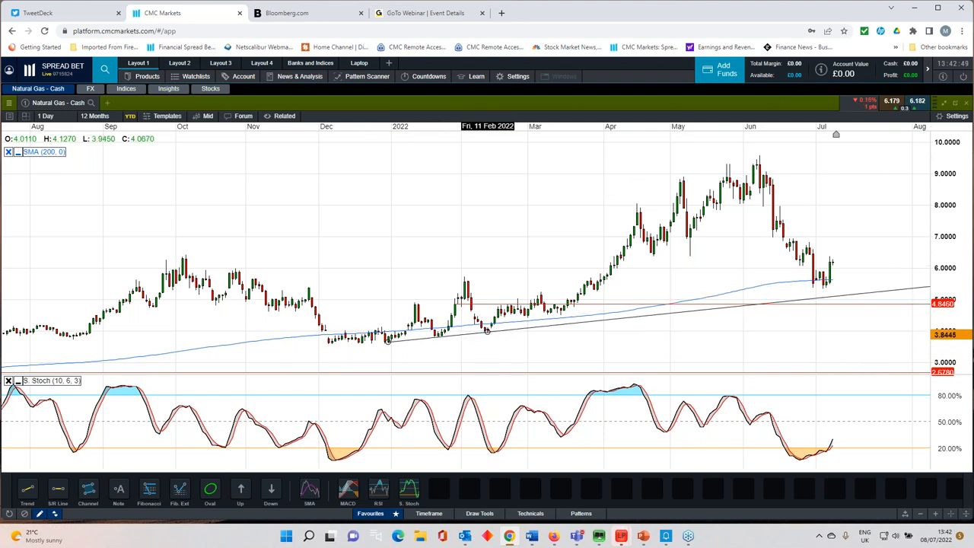
left_click(487, 330)
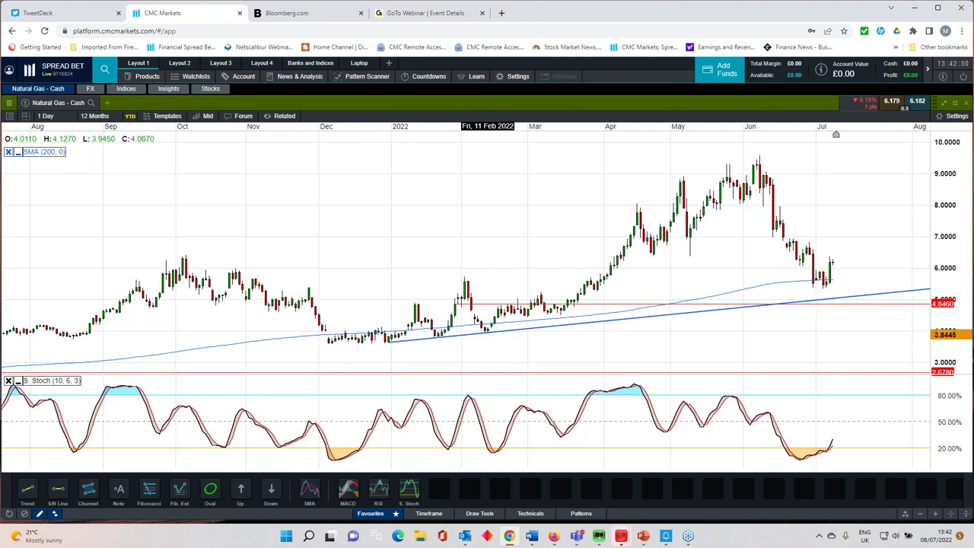
Set the new trendline to Extend Left as well in its settings.
left_click(457, 334)
left_click(462, 322)
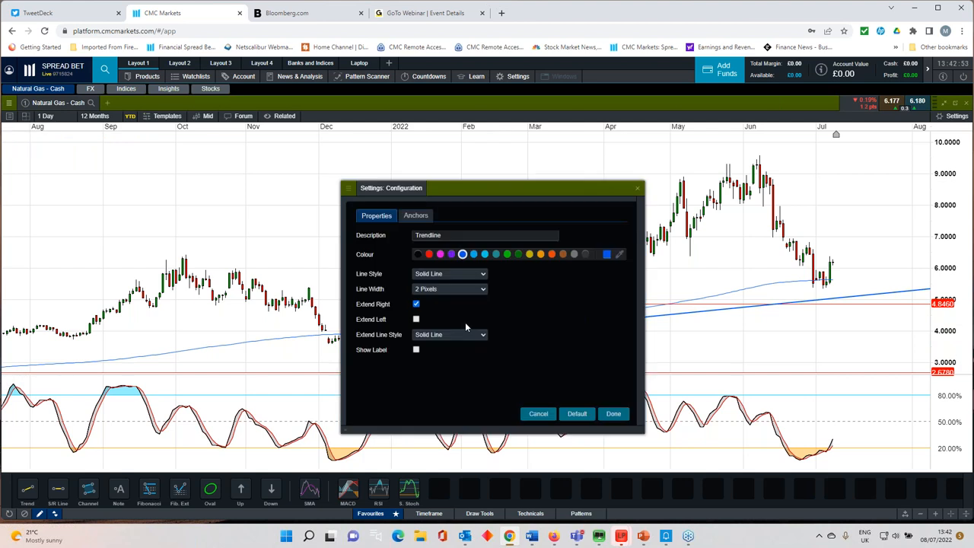
left_click(416, 319)
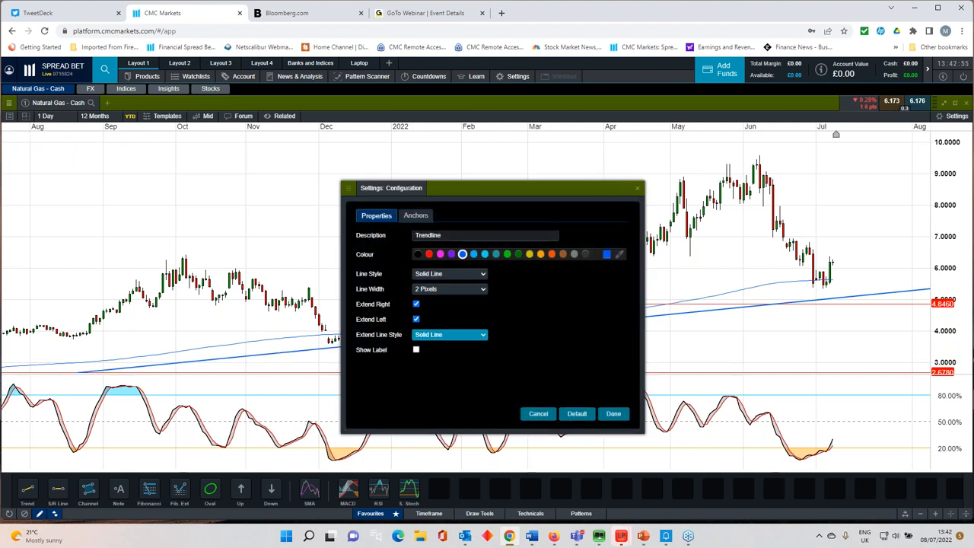
left_click(613, 413)
scroll(487, 268, "down", 1)
scroll(488, 268, "down", 1)
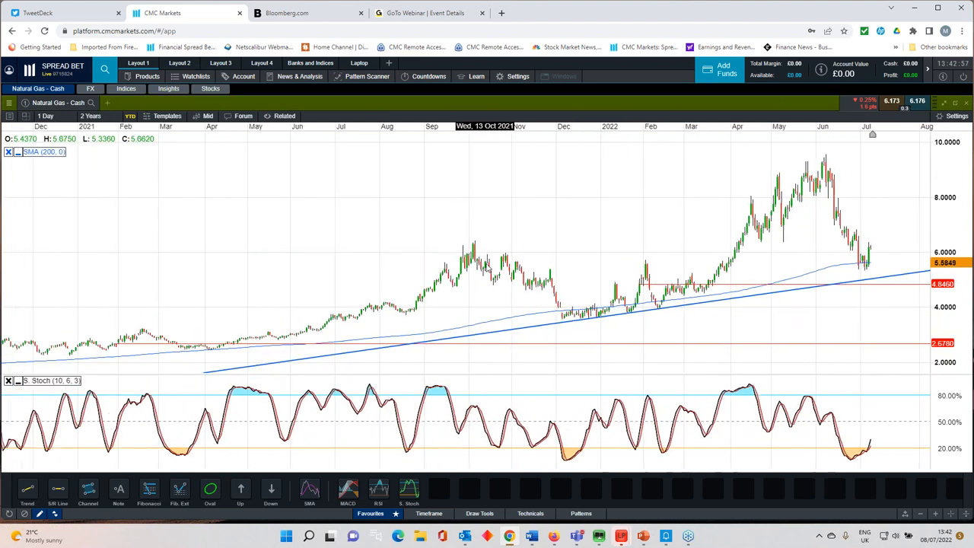
scroll(488, 268, "up", 1)
scroll(488, 268, "up", 1)
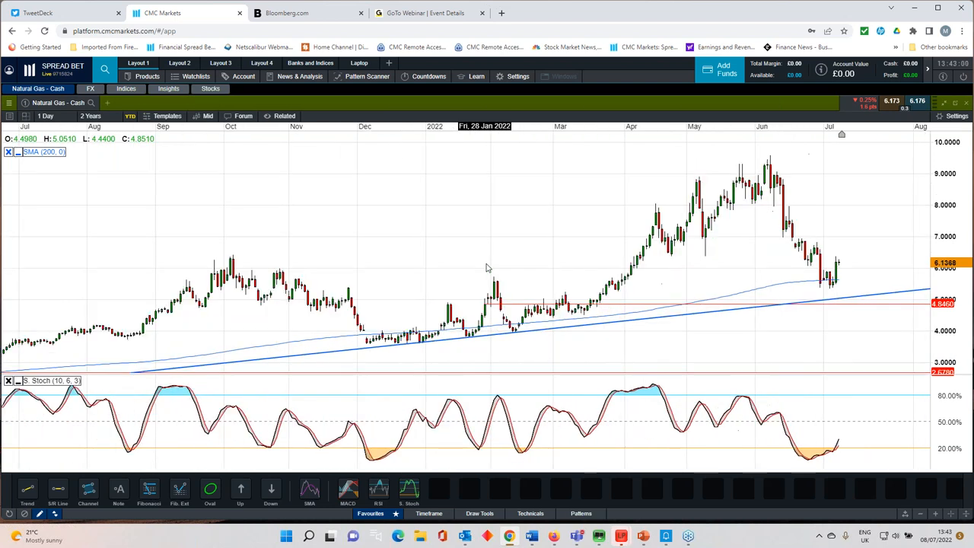
scroll(488, 268, "down", 1)
scroll(488, 268, "up", 1)
scroll(487, 268, "up", 1)
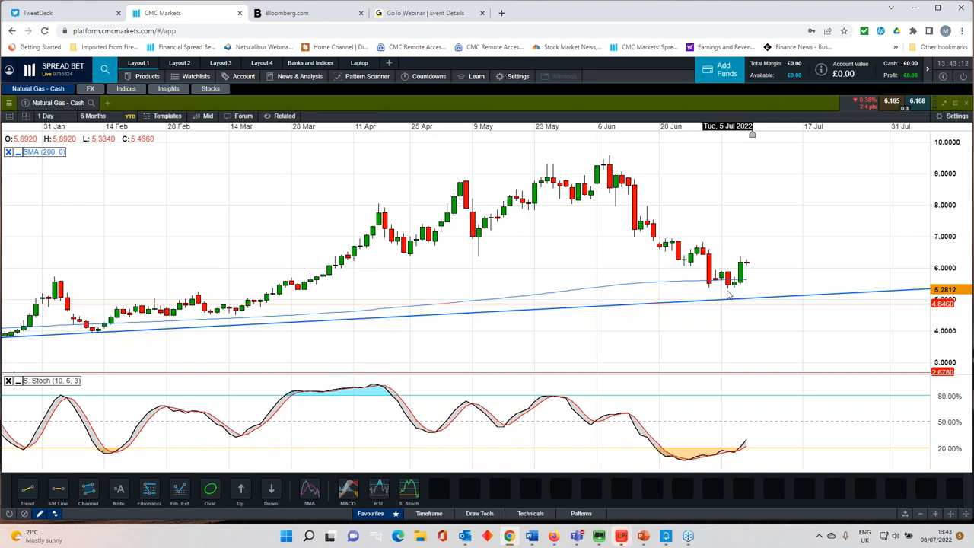
scroll(728, 294, "down", 1)
scroll(710, 282, "down", 1)
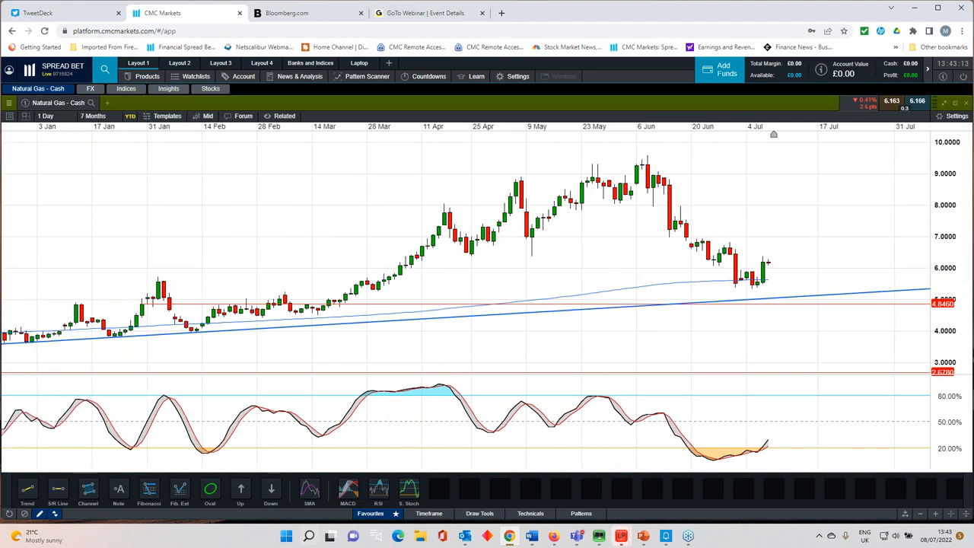
scroll(515, 311, "down", 1)
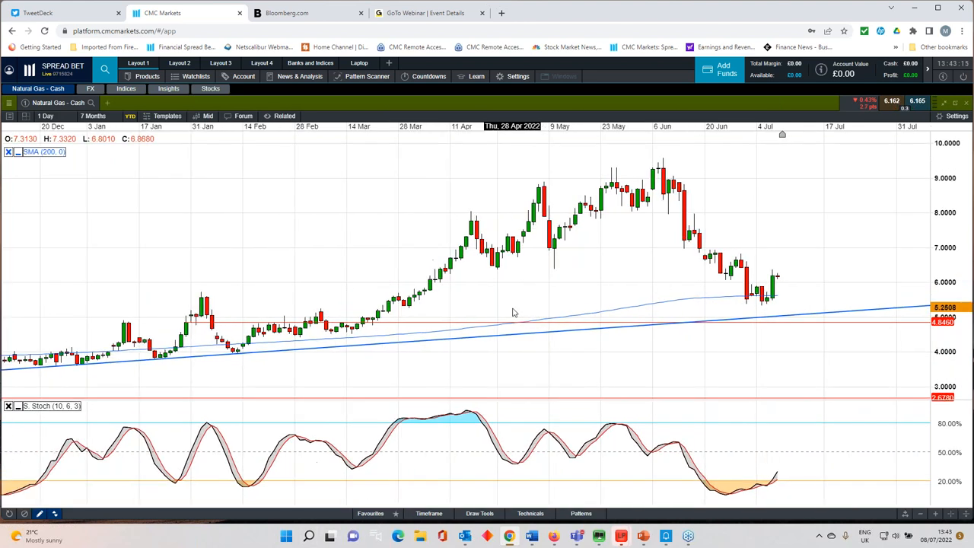
scroll(514, 312, "down", 1)
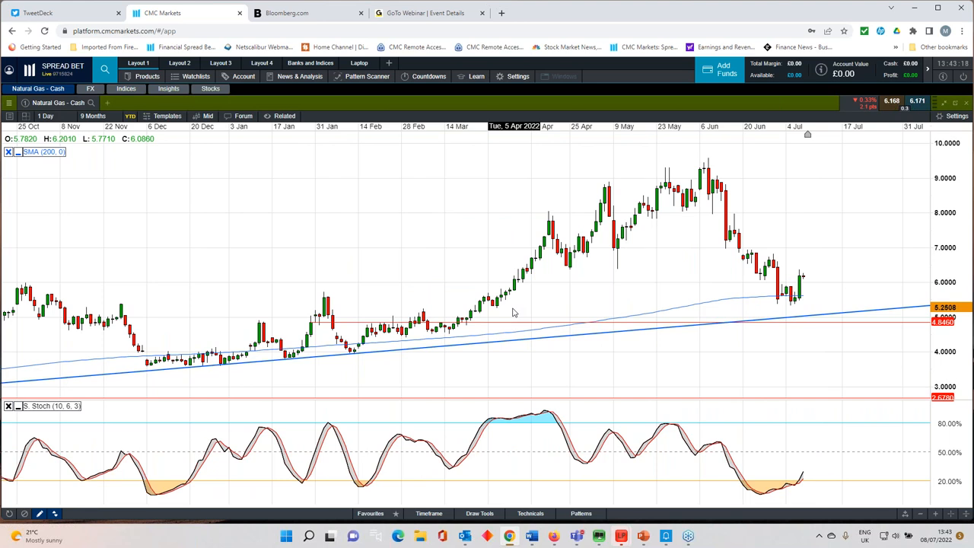
scroll(514, 312, "up", 1)
scroll(680, 315, "down", 1)
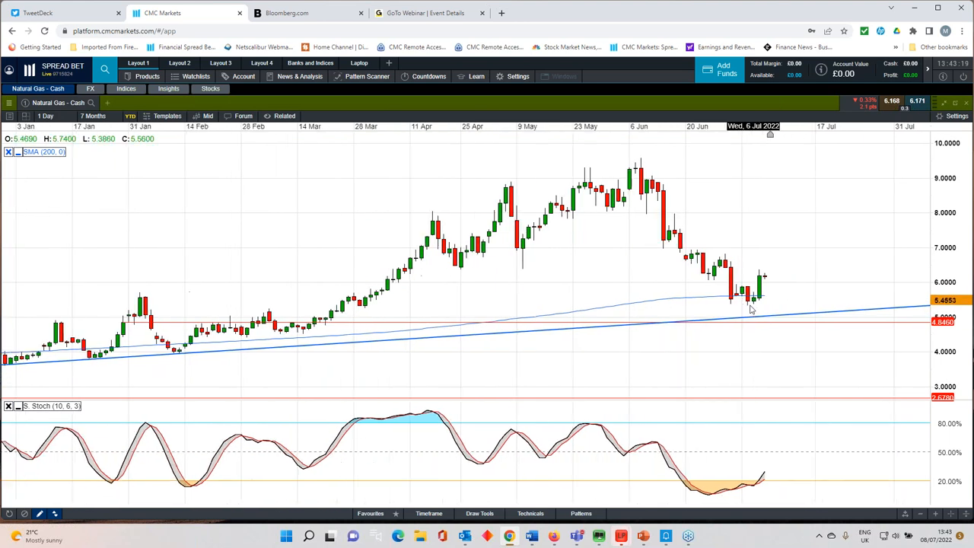
scroll(748, 311, "down", 1)
scroll(748, 312, "down", 1)
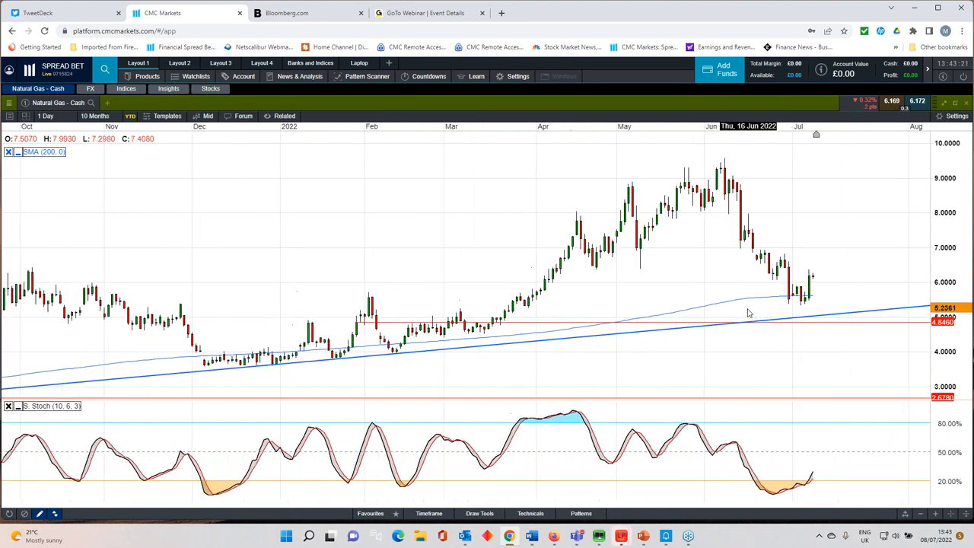
scroll(748, 312, "down", 1)
scroll(748, 312, "up", 2)
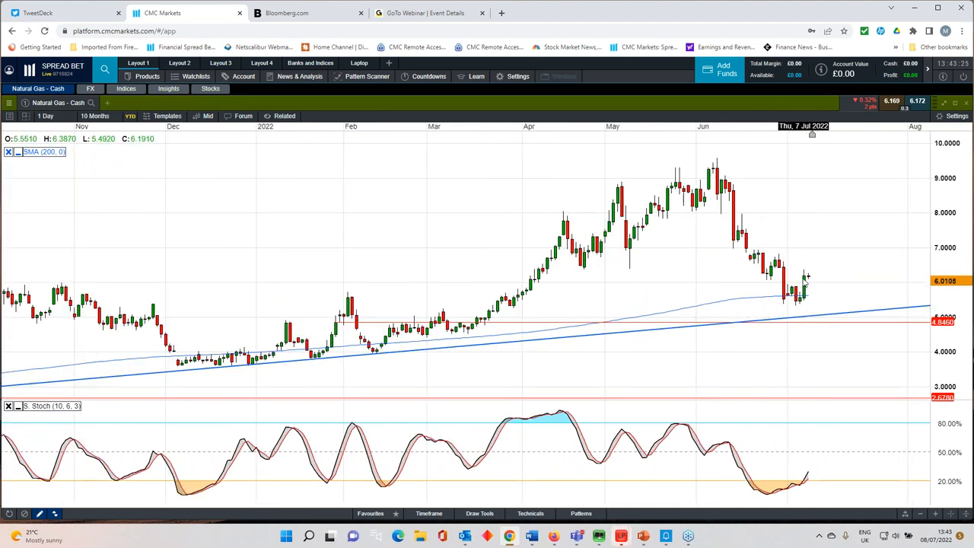
scroll(791, 298, "down", 1)
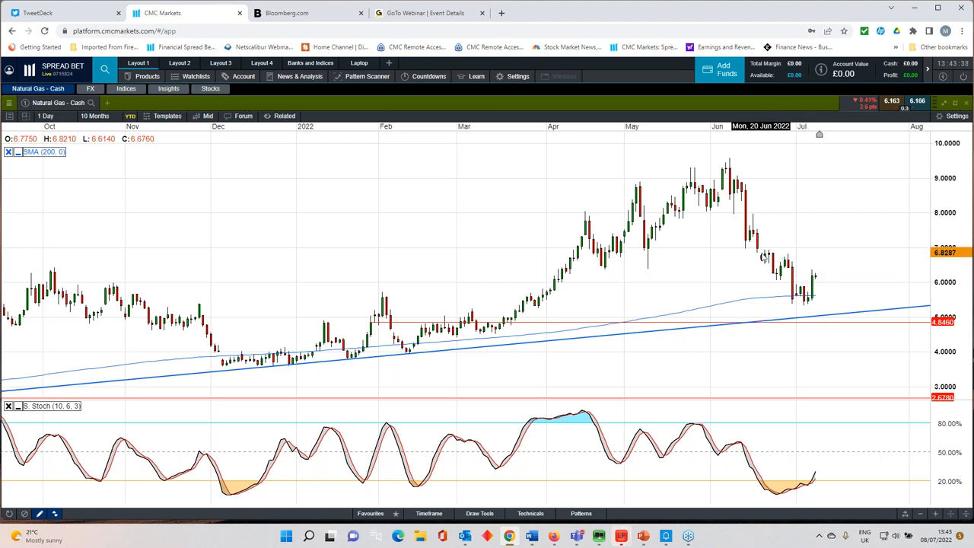
scroll(795, 282, "down", 2)
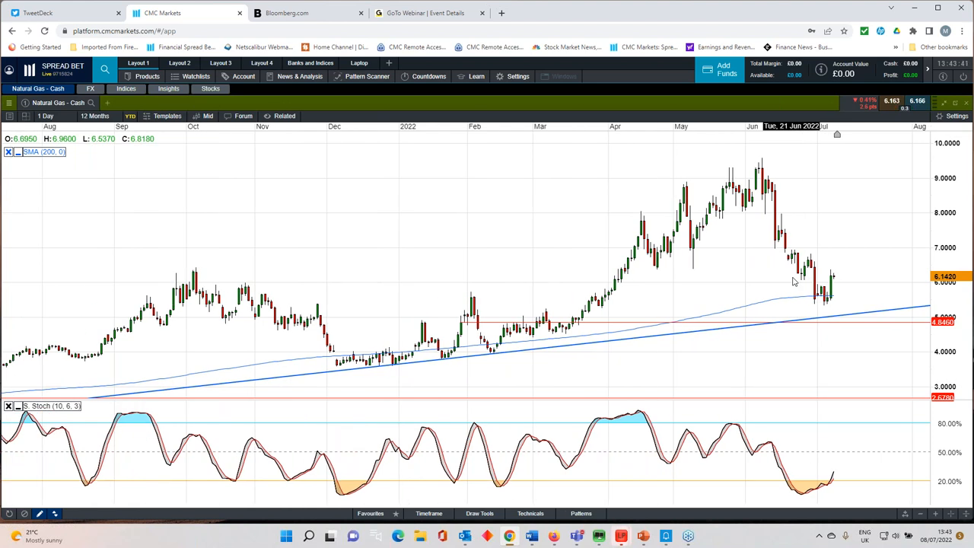
scroll(795, 281, "down", 2)
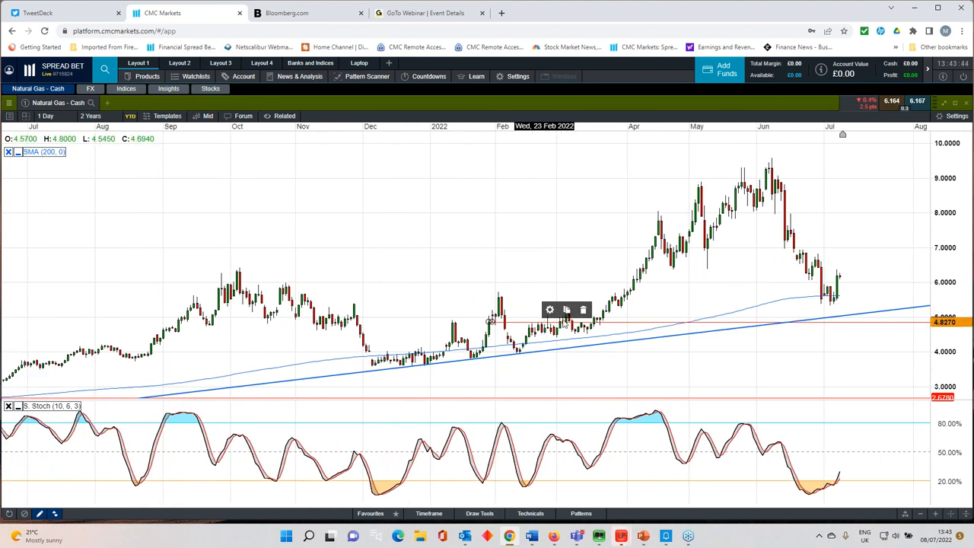
Delete the red horizontal support line at 4.8460 from the Natural Gas chart.
left_click(583, 310)
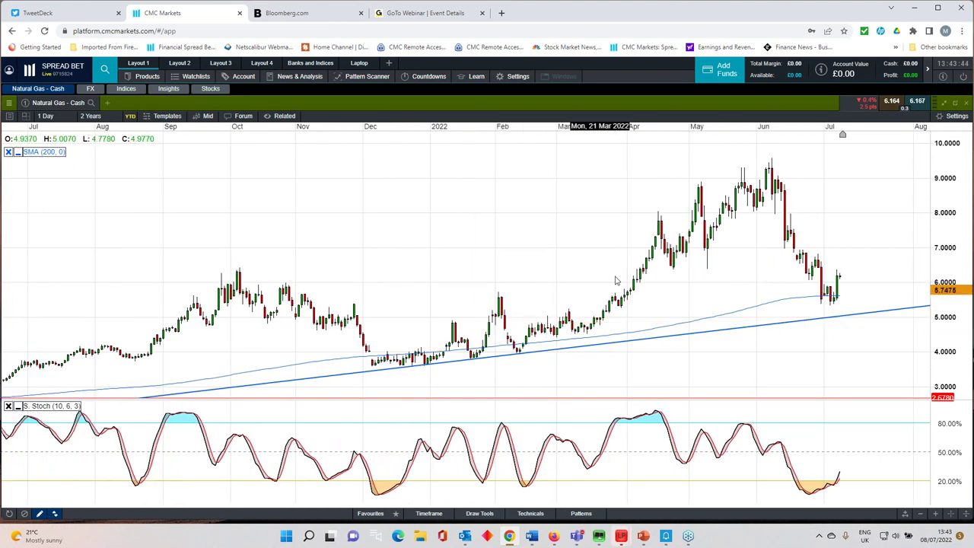
Close the Natural Gas chart and bring up the Commodities product list.
left_click(954, 102)
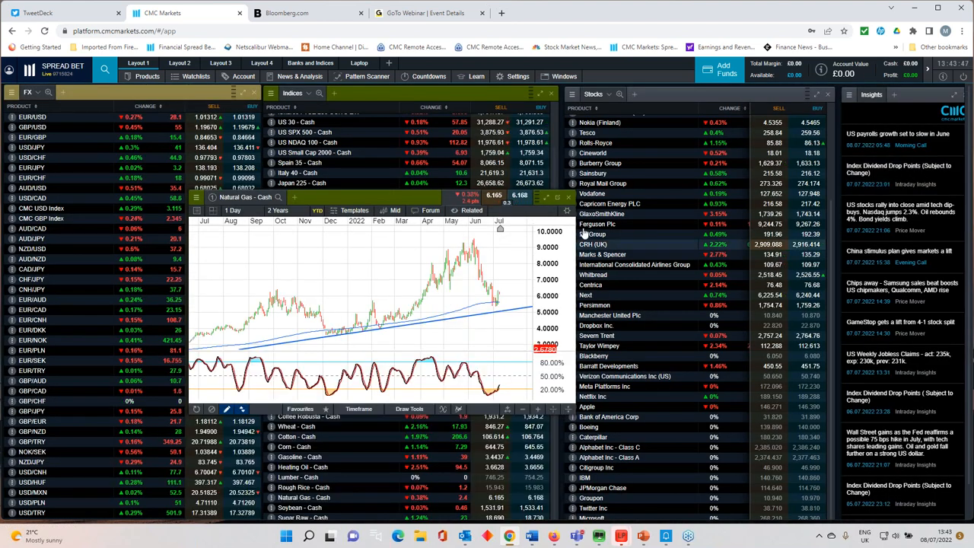
left_click(568, 199)
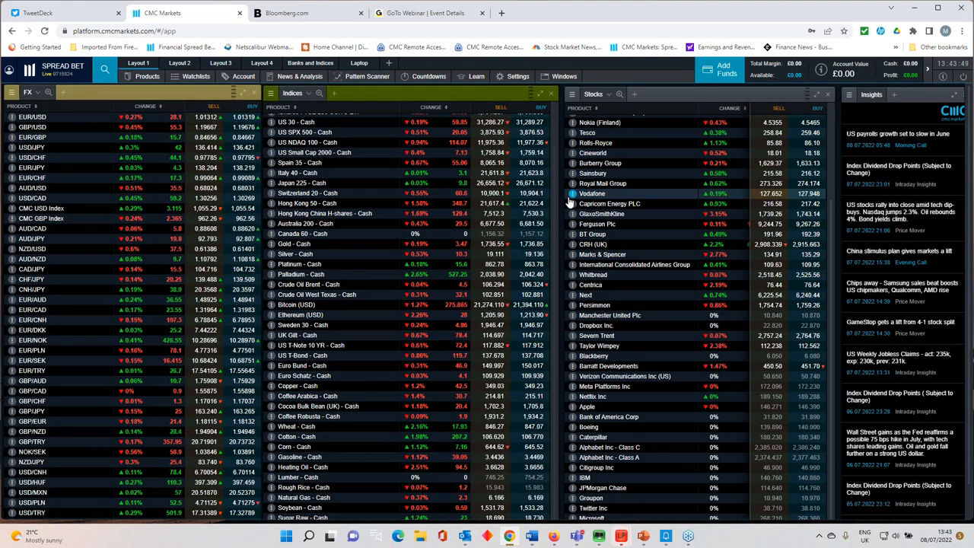
left_click(147, 76)
left_click(152, 107)
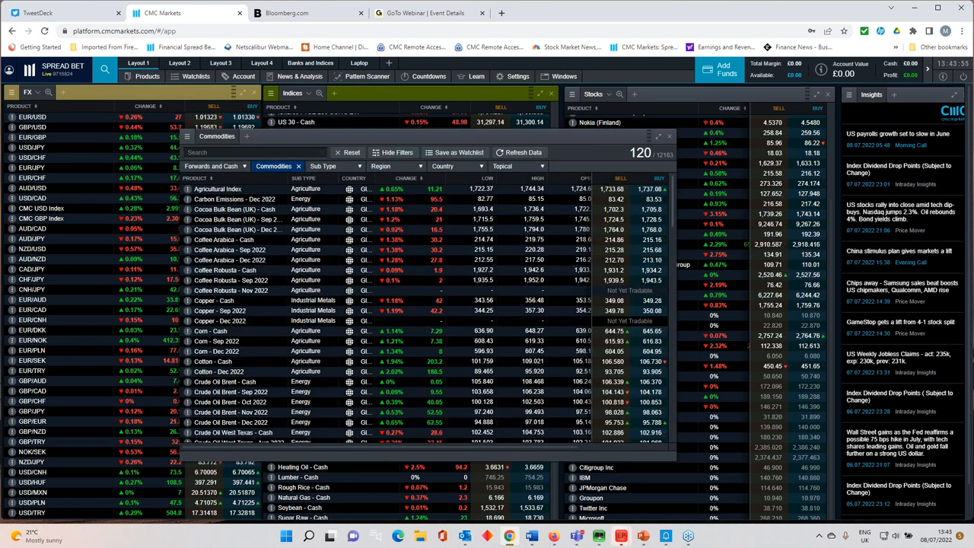
Glance at a Carbon Emissions - Dec 2022 chart and close it again.
left_click(229, 202)
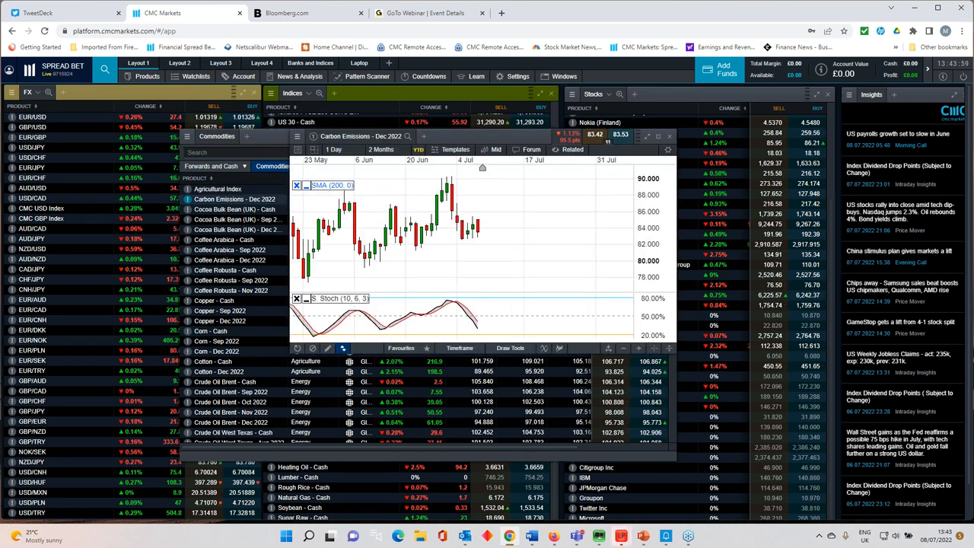
scroll(383, 236, "down", 3)
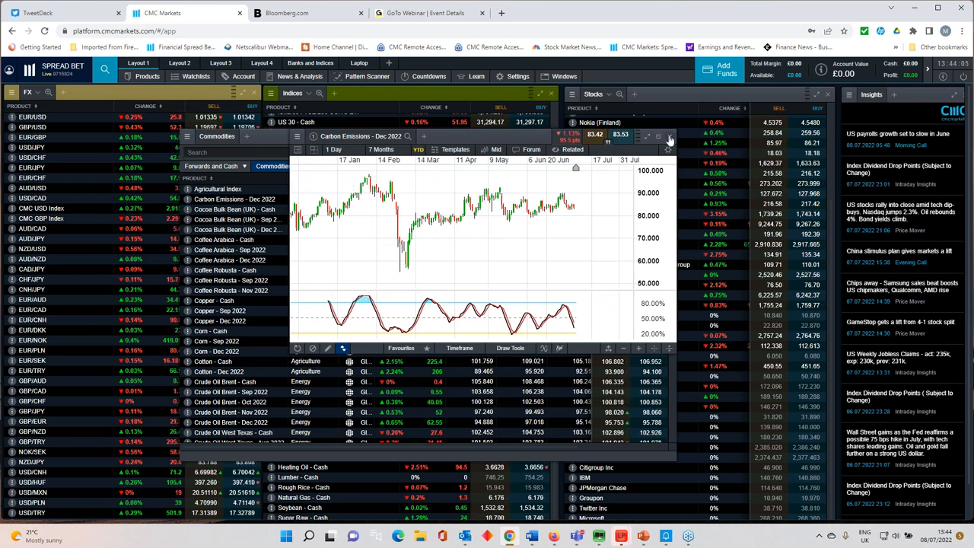
left_click(669, 140)
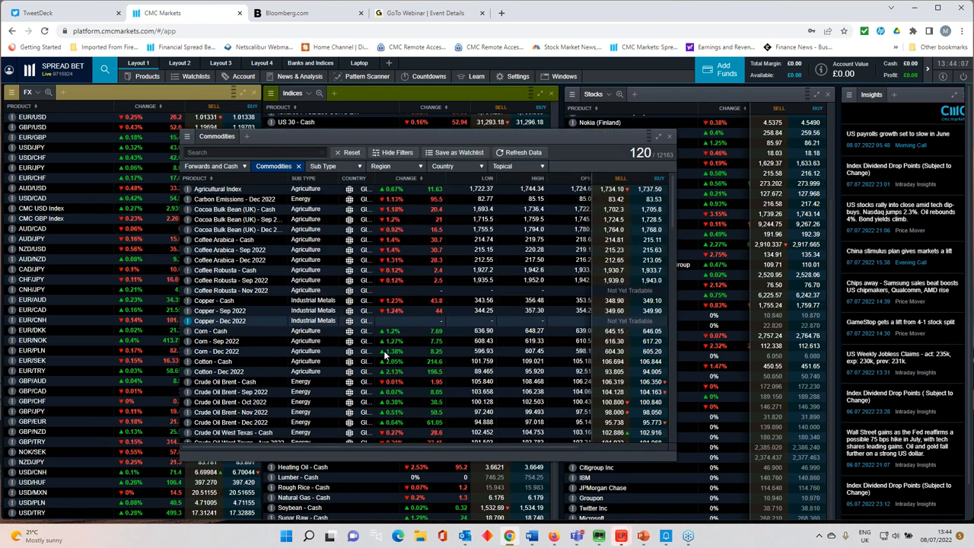
scroll(373, 359, "down", 3)
scroll(372, 359, "down", 3)
scroll(373, 359, "down", 3)
scroll(373, 359, "down", 3)
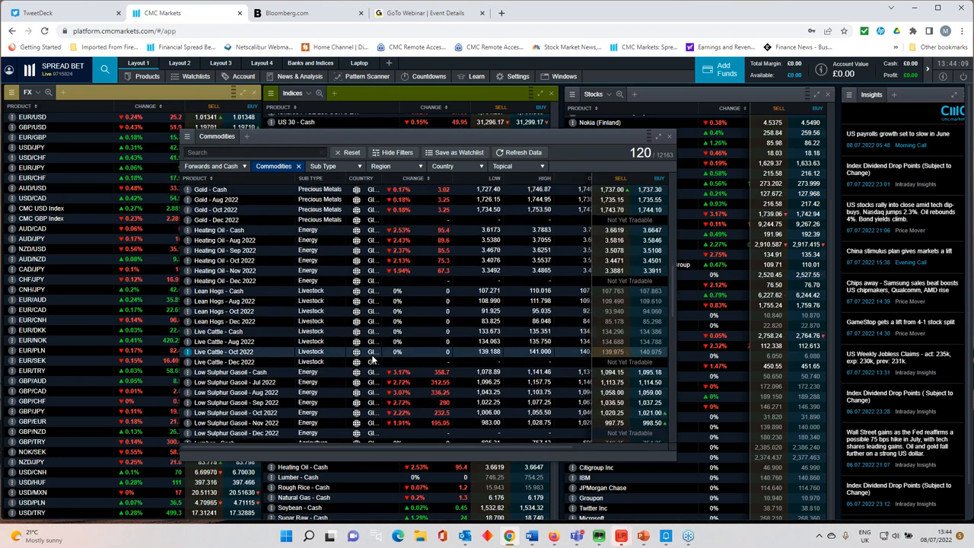
scroll(373, 359, "down", 3)
scroll(373, 359, "down", 3)
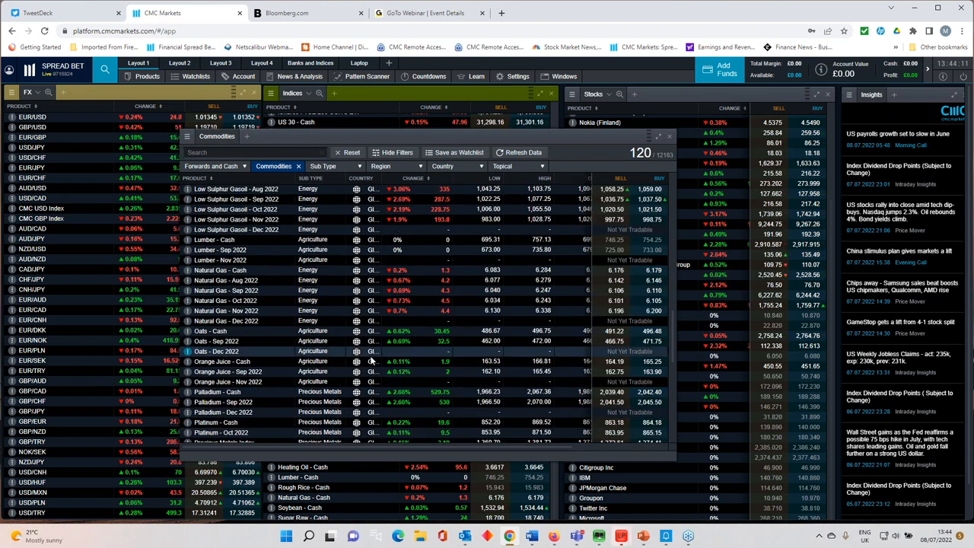
scroll(371, 361, "down", 2)
scroll(371, 361, "down", 3)
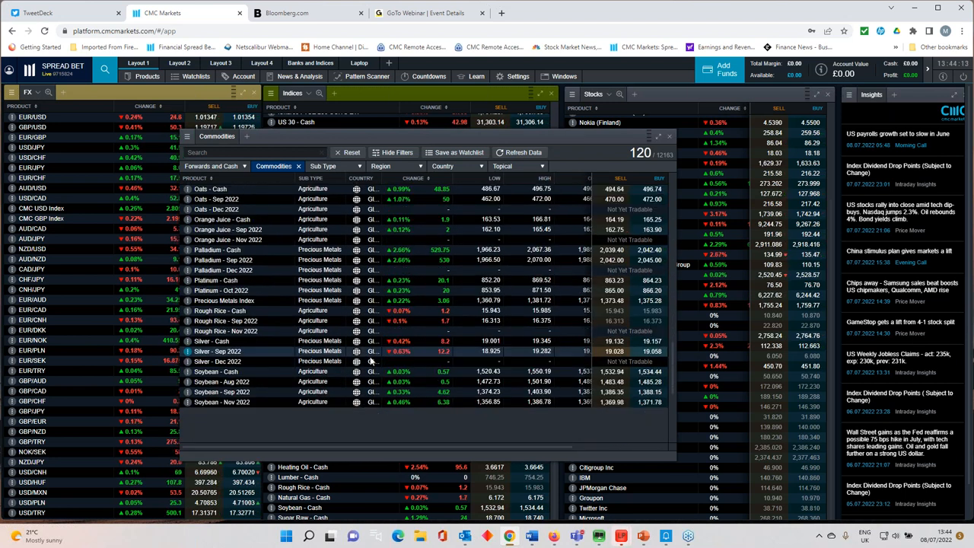
scroll(371, 360, "down", 3)
scroll(365, 362, "down", 3)
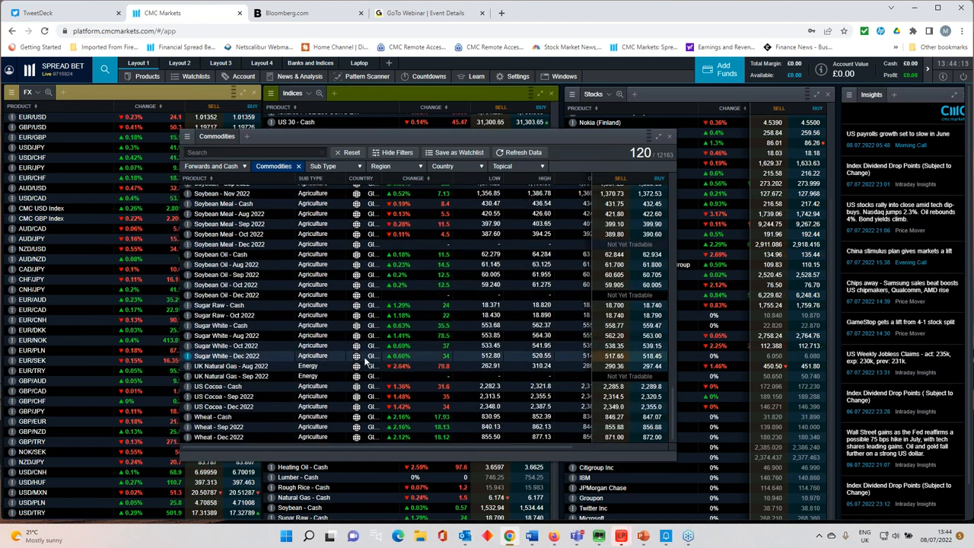
Maximise a UK Natural Gas - Aug 2022 chart showing about two months.
left_click(225, 368)
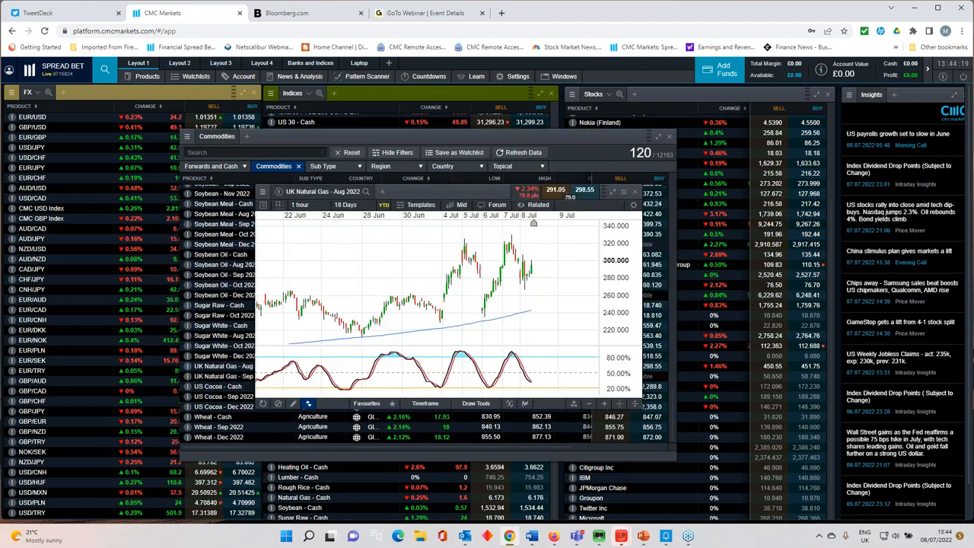
scroll(385, 254, "down", 2)
scroll(384, 254, "down", 3)
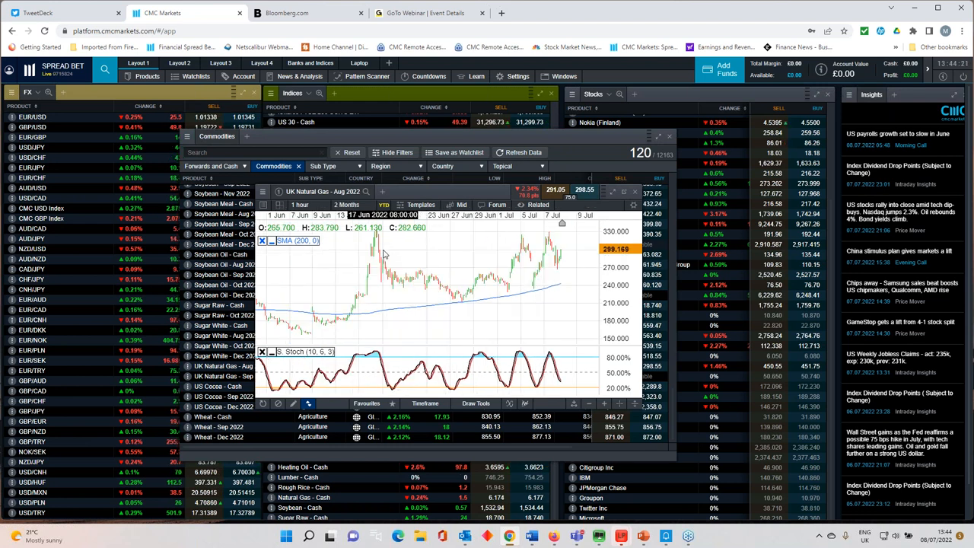
scroll(385, 255, "down", 2)
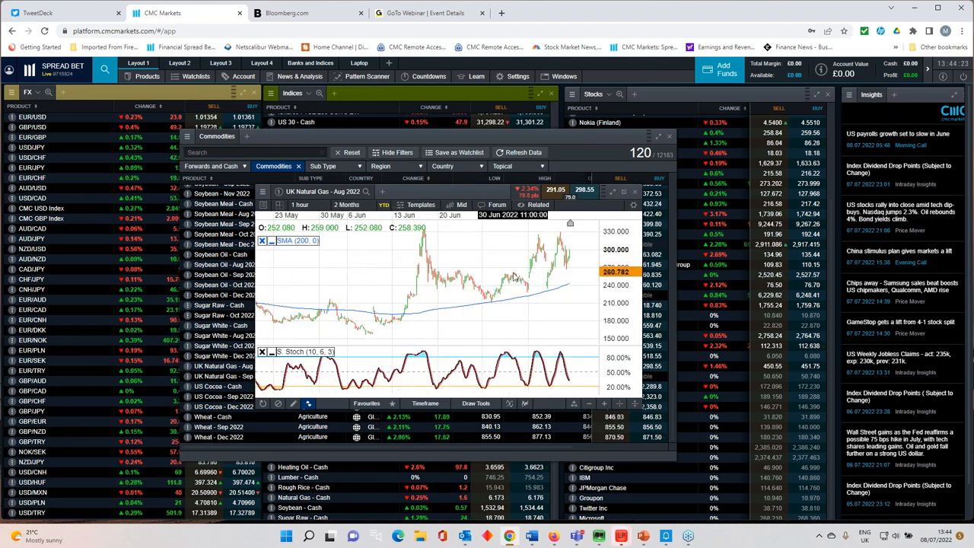
scroll(514, 278, "down", 2)
scroll(514, 280, "down", 2)
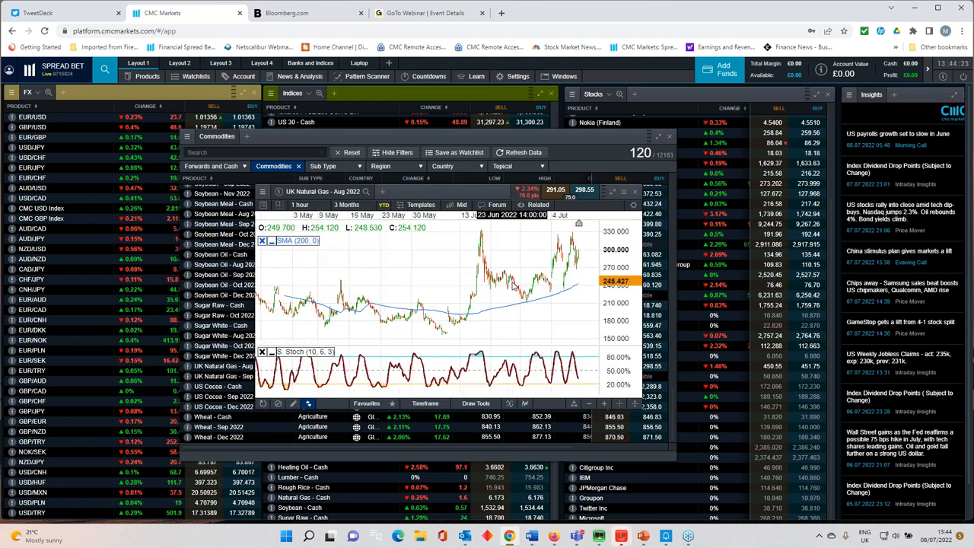
scroll(513, 285, "up", 1)
scroll(487, 304, "up", 1)
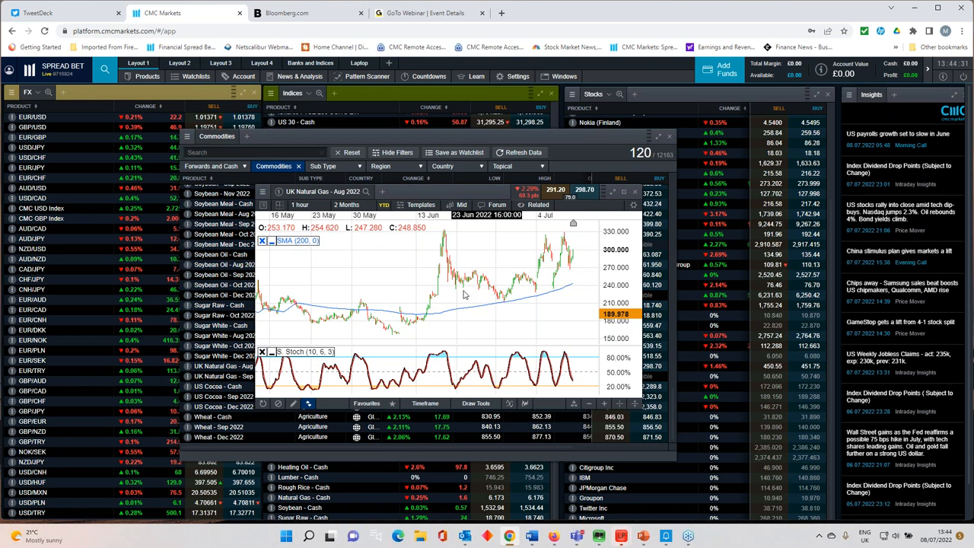
left_click(614, 192)
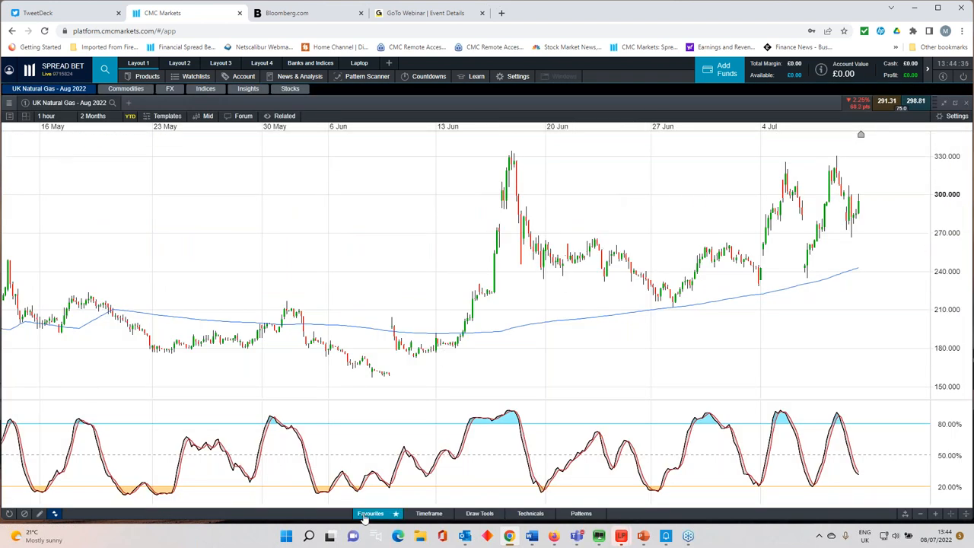
Draw a trendline from the late-June low to the July low on UK Natural Gas.
left_click(367, 514)
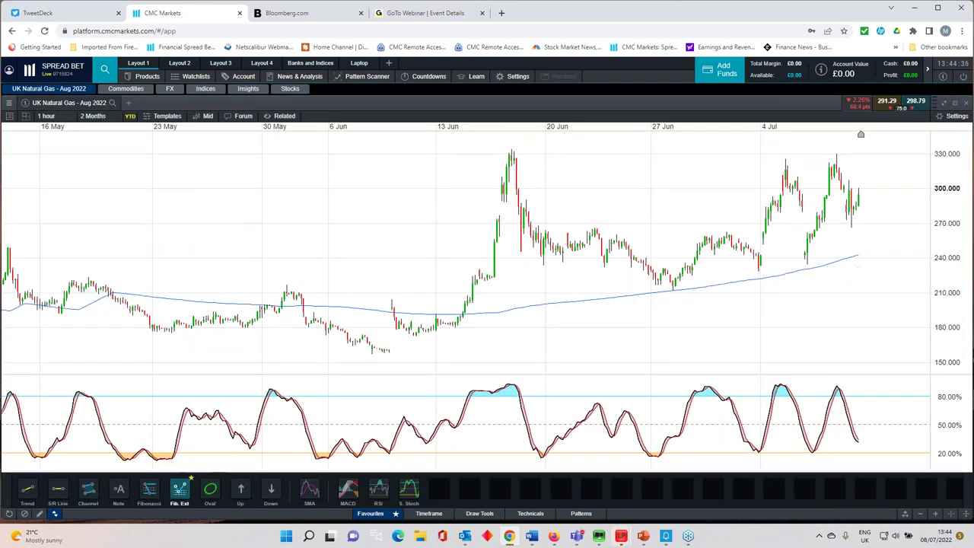
left_click(30, 491)
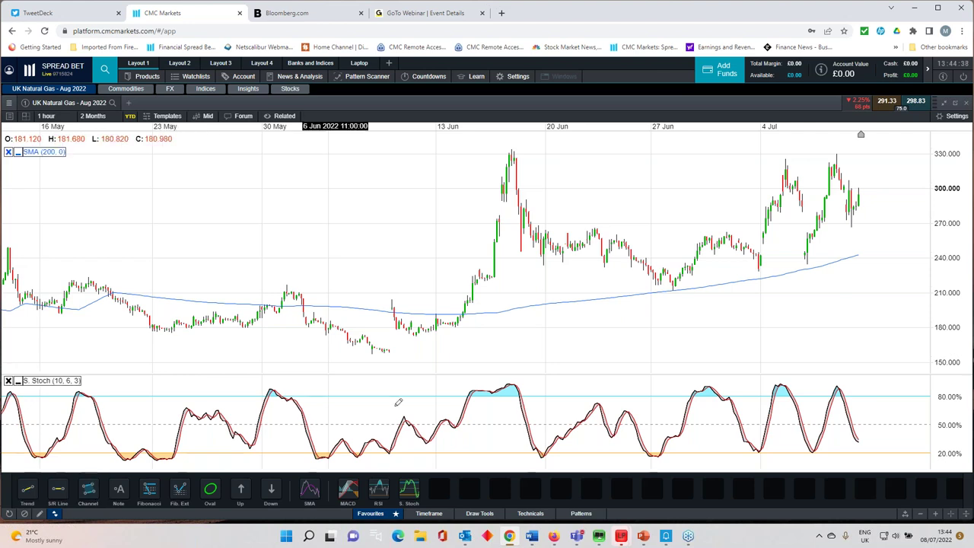
left_click(672, 289)
left_click(806, 263)
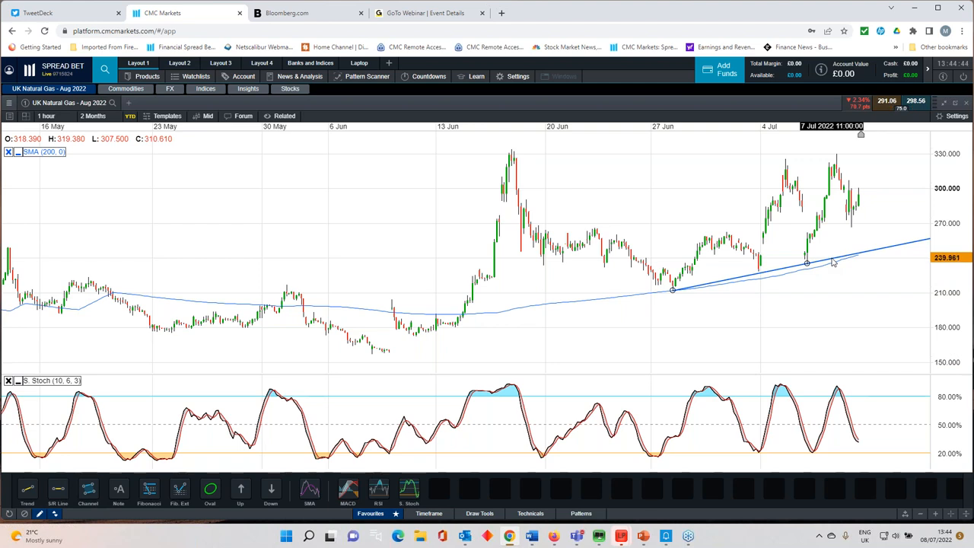
Set the trendline to extend left as well and confirm its settings.
left_click(833, 262)
left_click(840, 245)
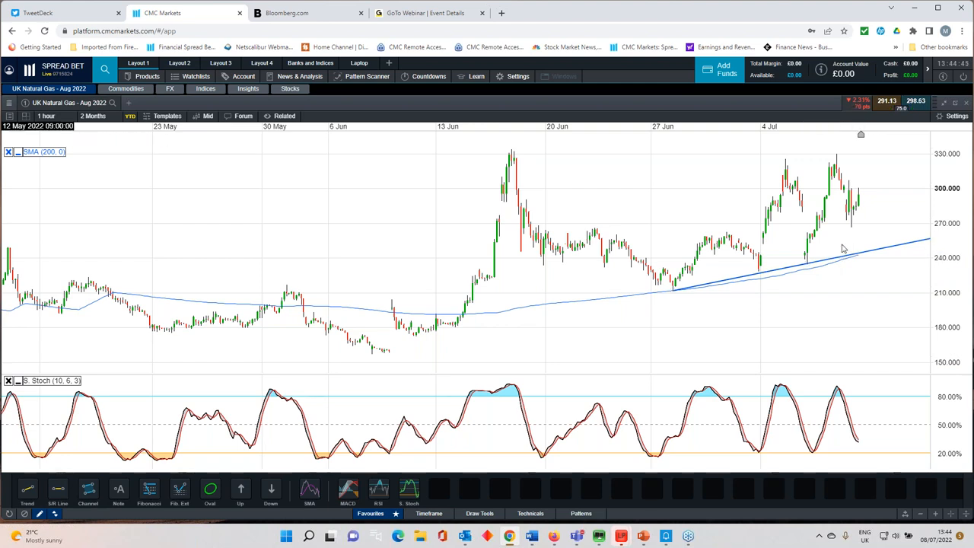
left_click(416, 319)
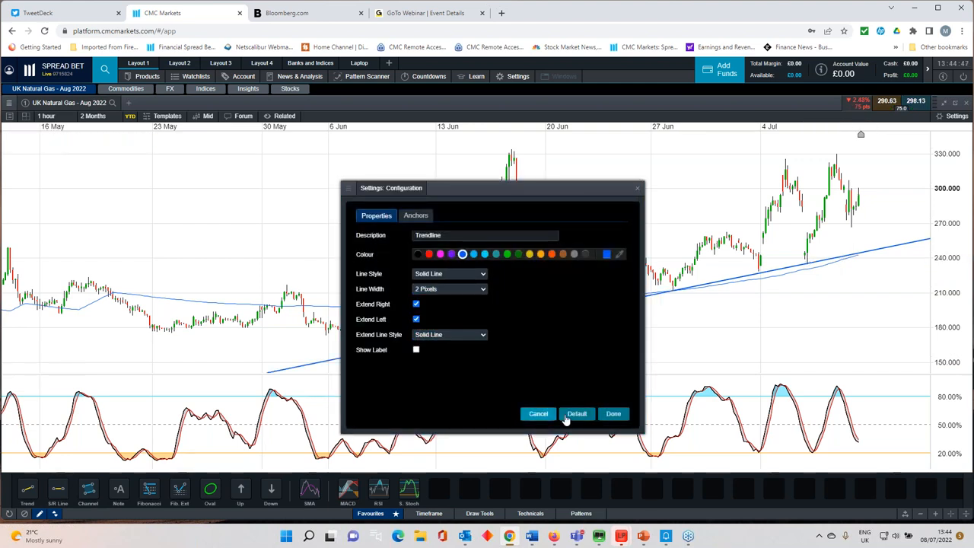
left_click(613, 413)
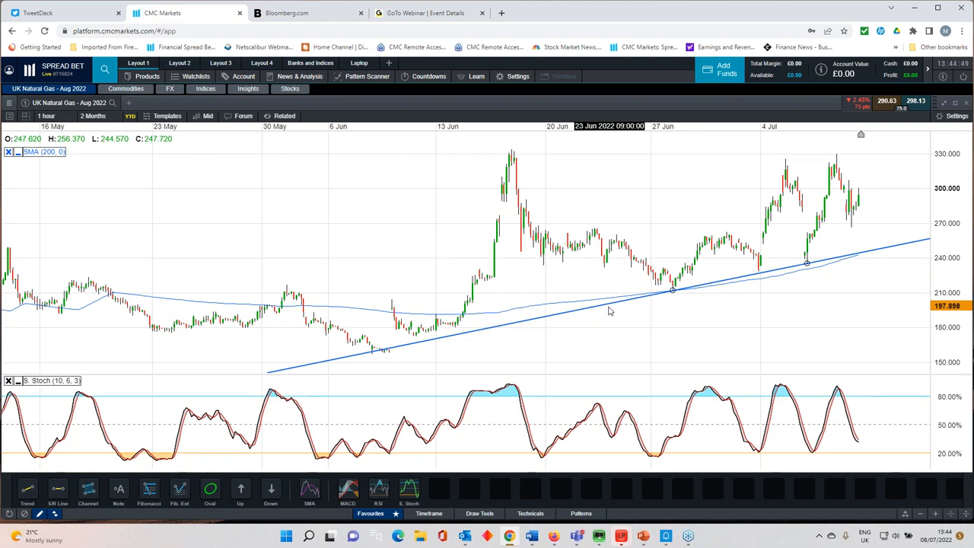
scroll(567, 333, "down", 2)
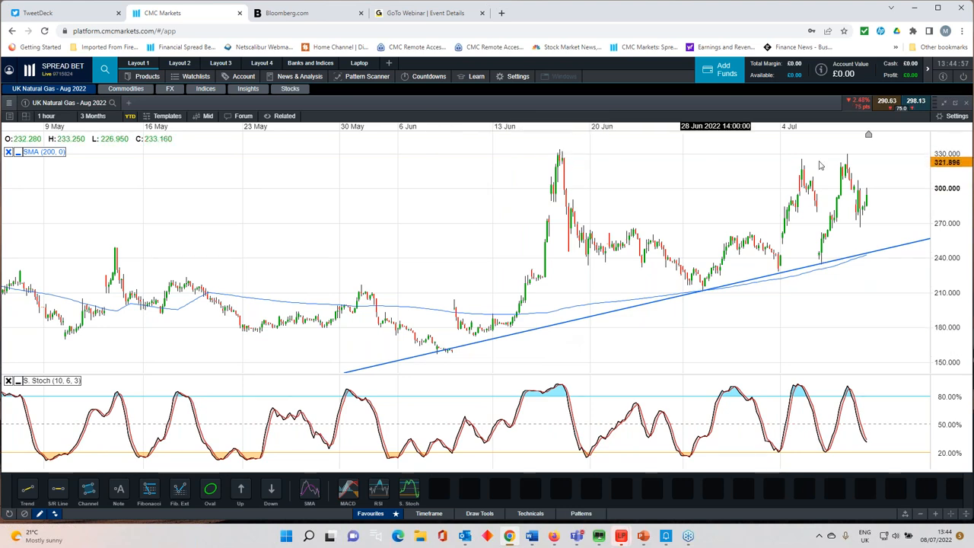
scroll(745, 192, "down", 2)
scroll(746, 193, "down", 2)
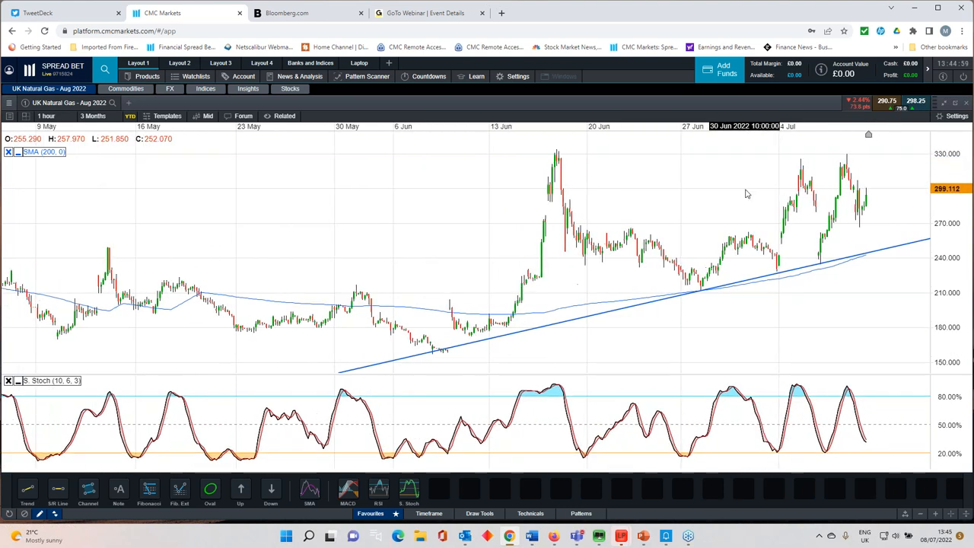
scroll(745, 193, "up", 1)
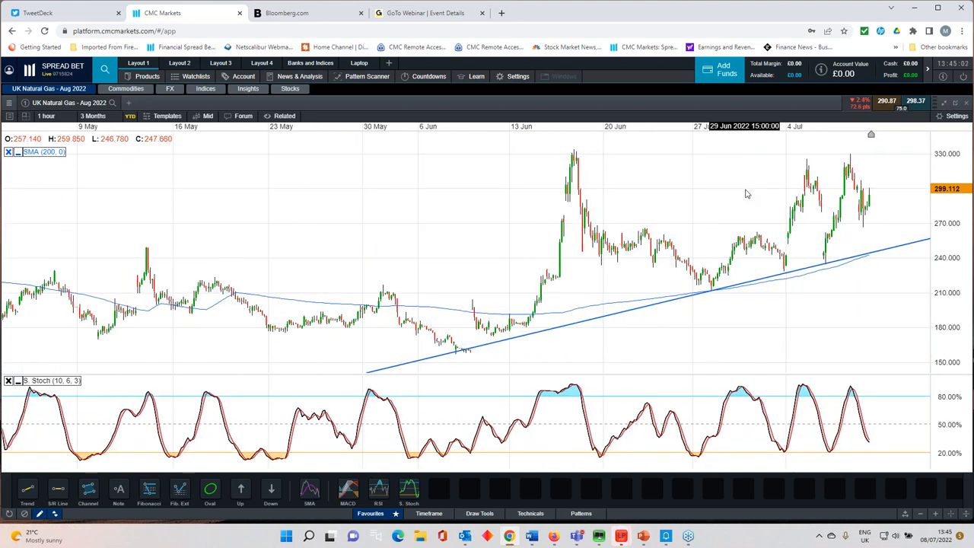
Hide the Favourites drawing tools and shrink the chart back to a small panel.
left_click(374, 516)
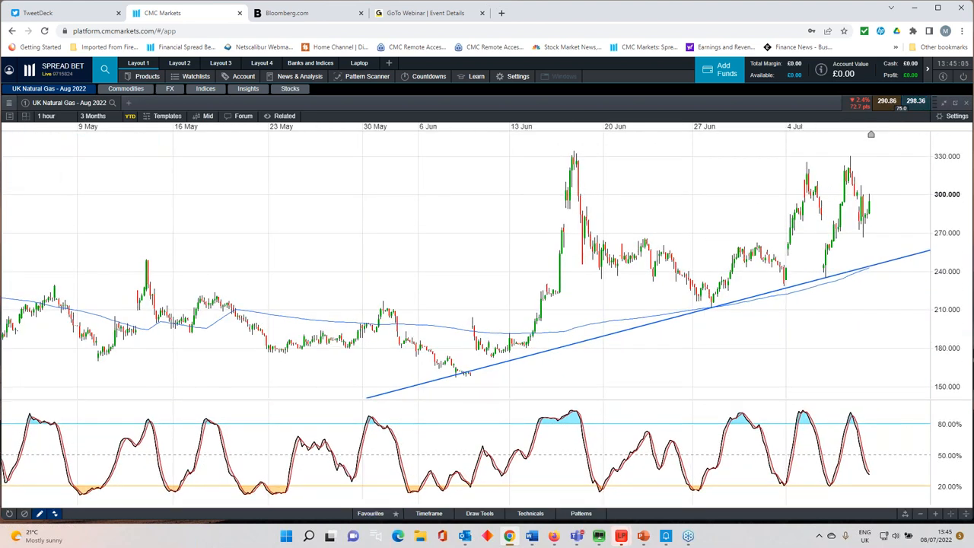
left_click(944, 103)
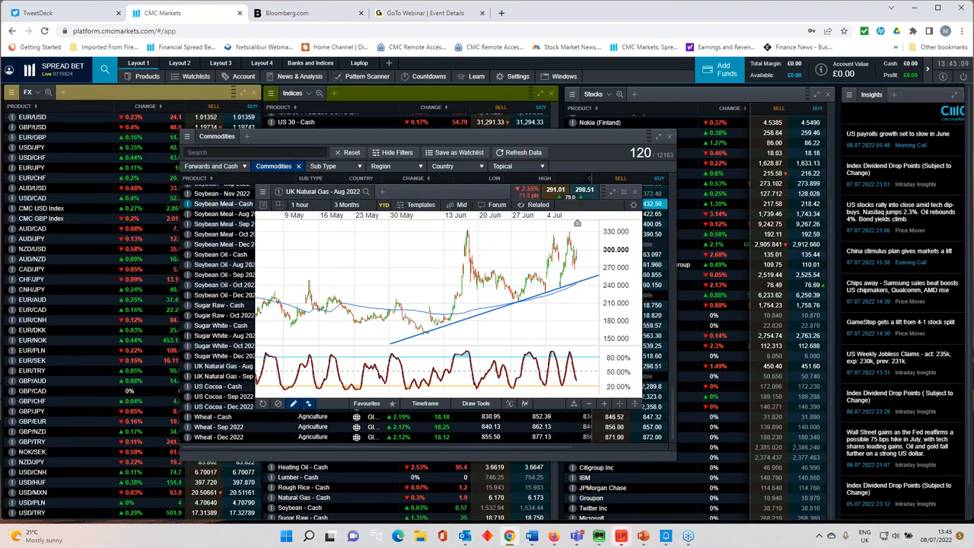
Close the natural gas chart, reposition the Commodities list, then close it too.
left_click(636, 195)
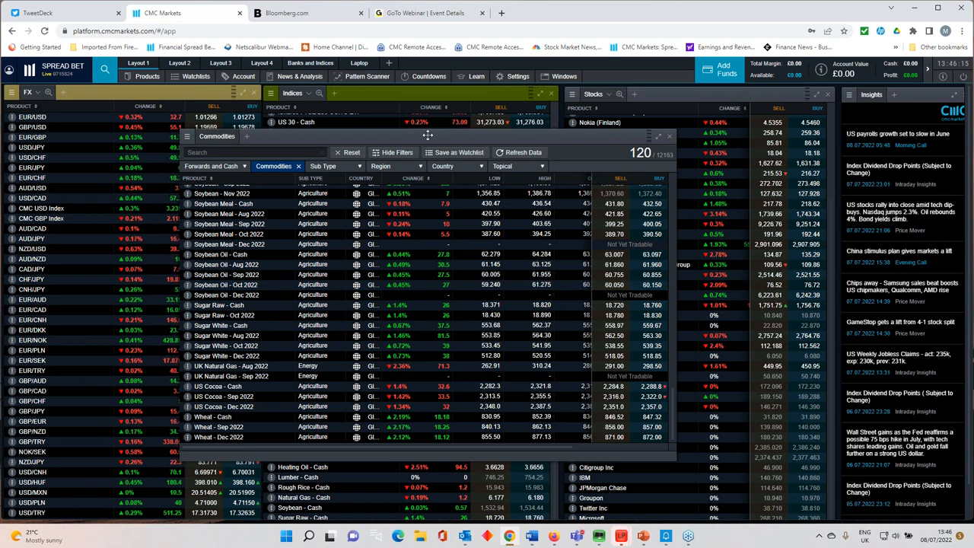
left_click_drag(427, 134, 418, 139)
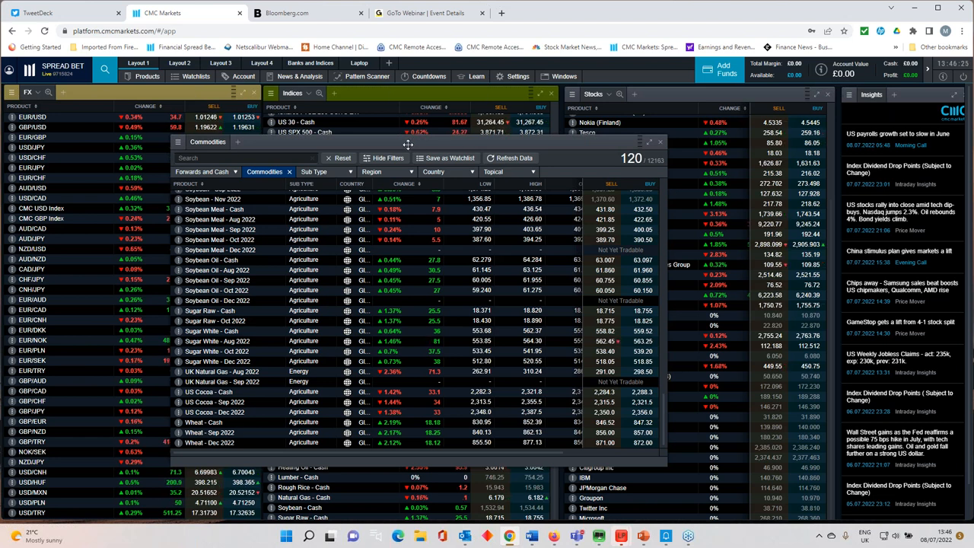
left_click_drag(408, 144, 416, 151)
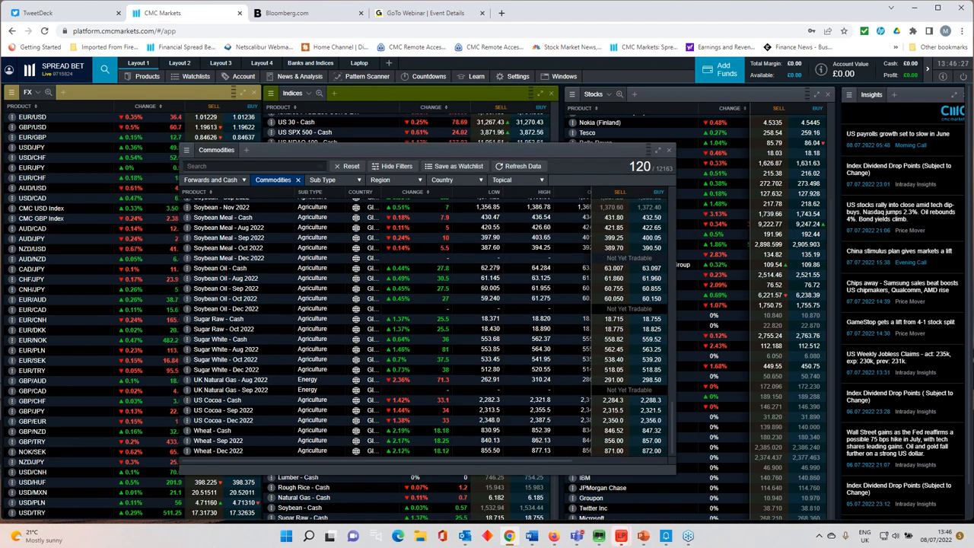
left_click_drag(417, 151, 406, 159)
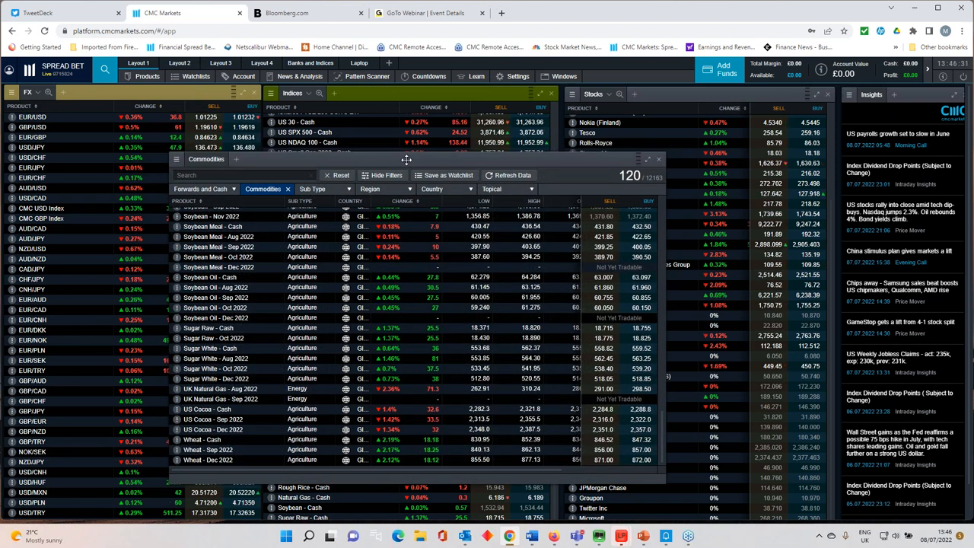
left_click(659, 162)
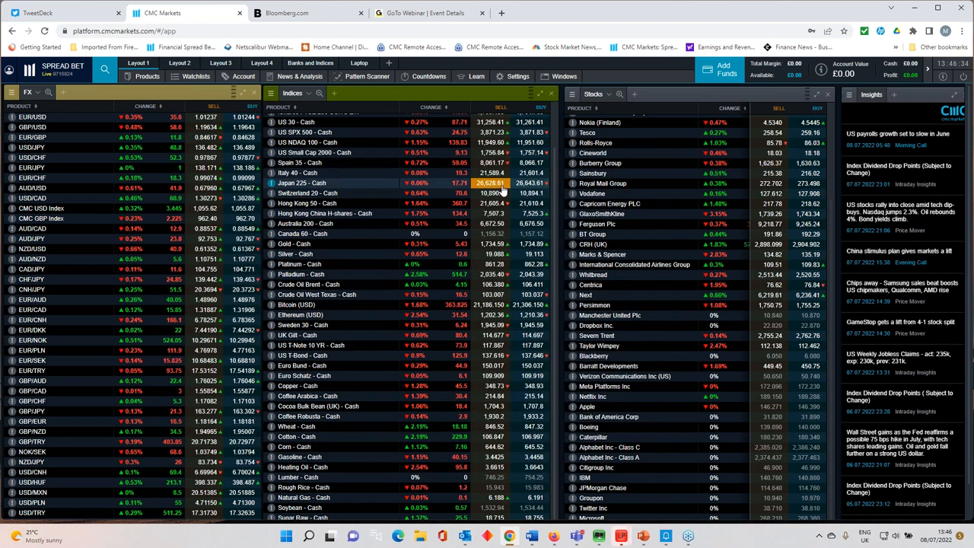
scroll(502, 191, "up", 3)
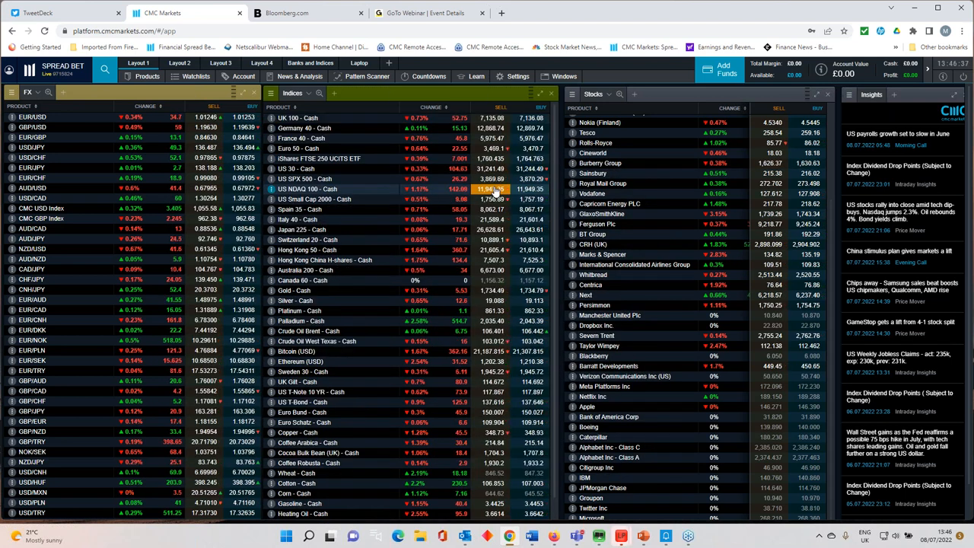